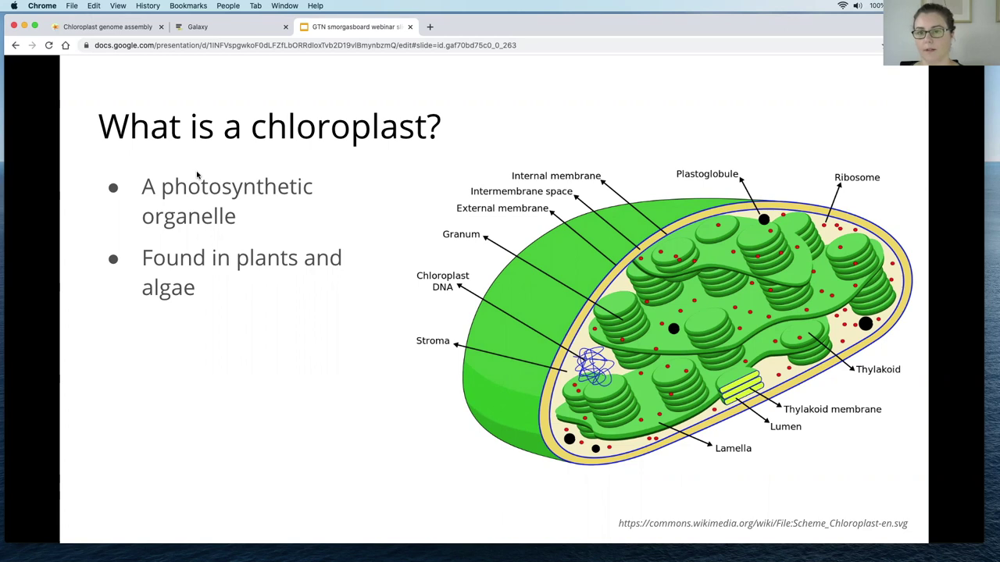
Advance the chloroplast presentation from the "What is a chloroplast?" slide to the "What is a plant genome?" slide, reading each one.
left_click(97, 514)
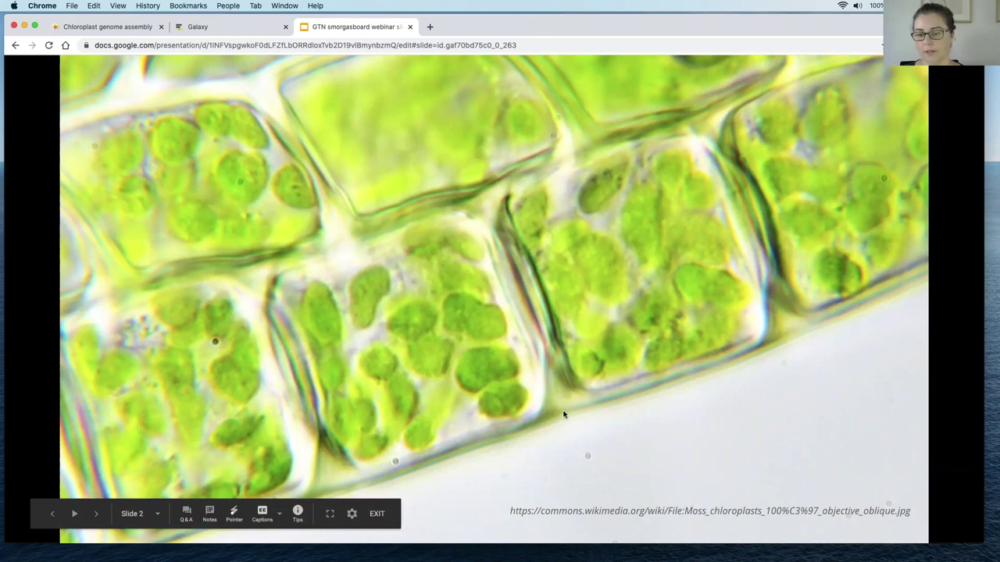
left_click(96, 515)
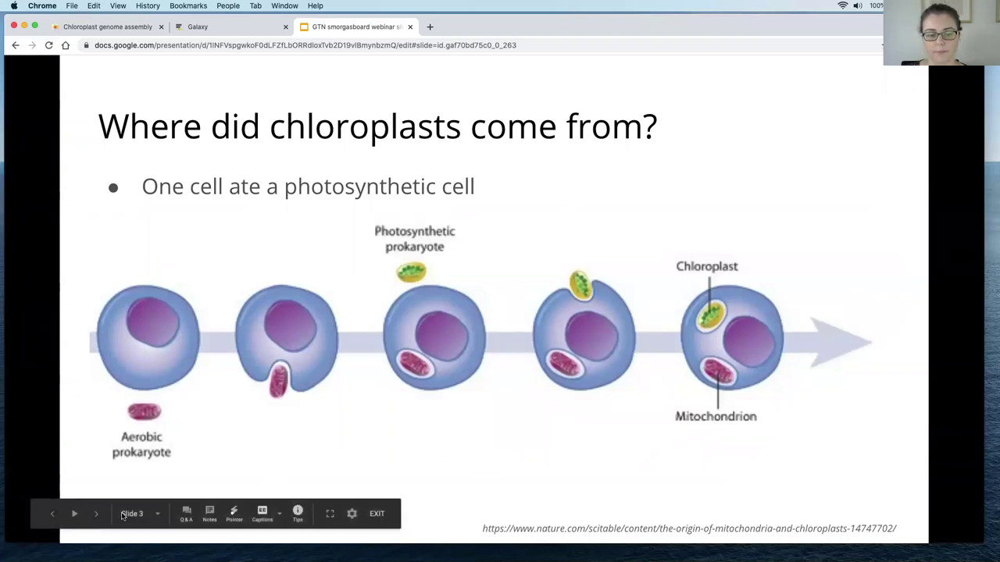
left_click(96, 514)
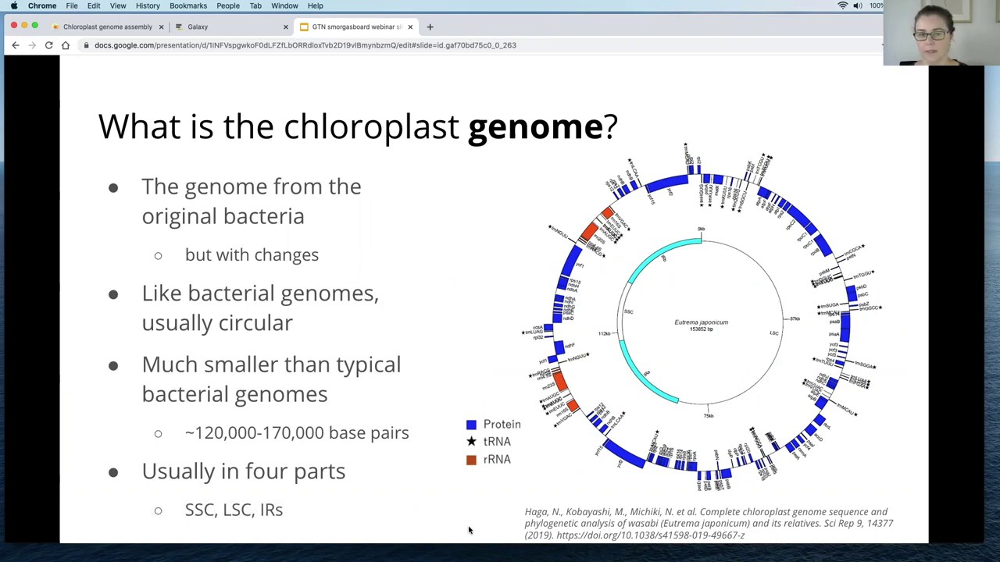
mouse_move(455, 528)
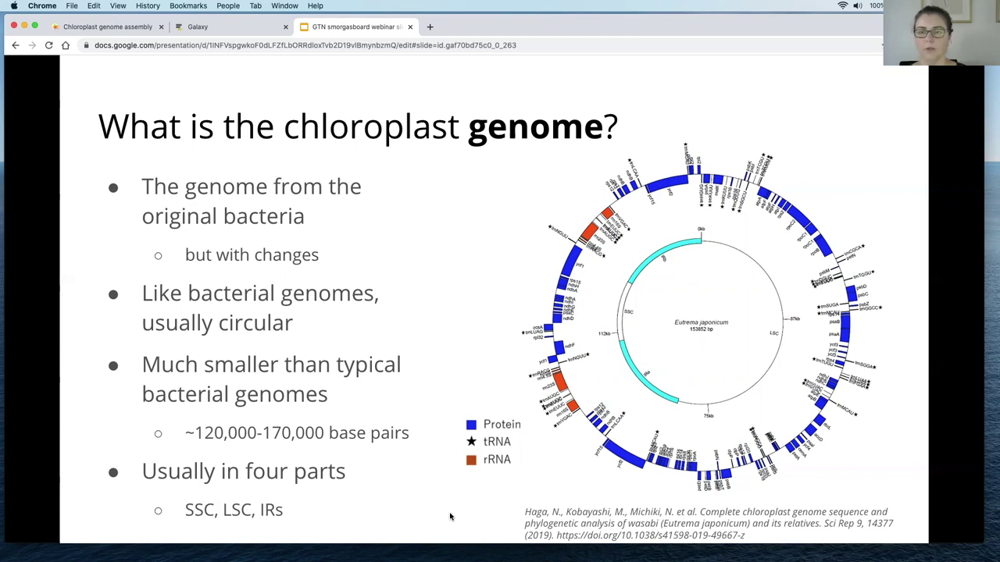
mouse_move(96, 517)
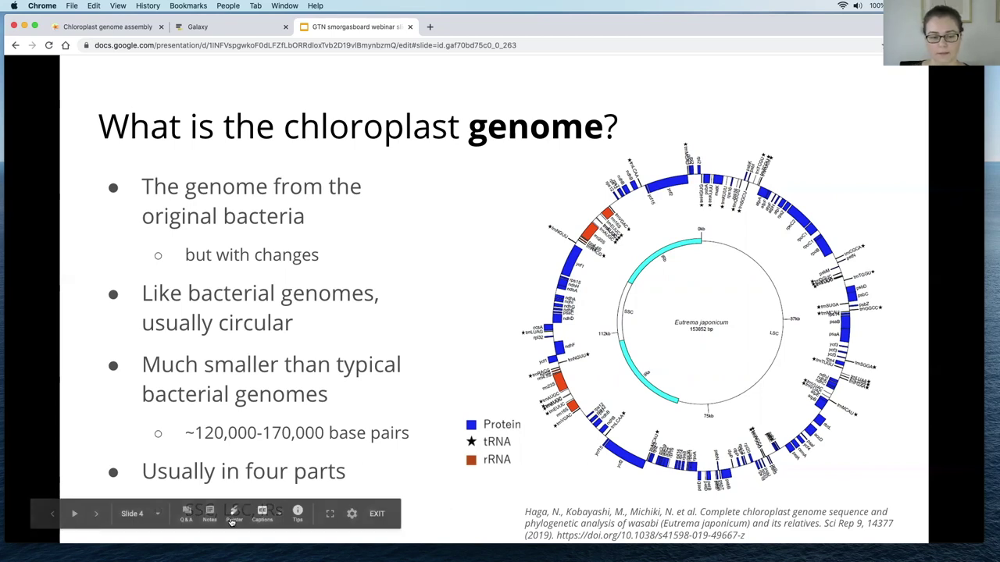
left_click(95, 514)
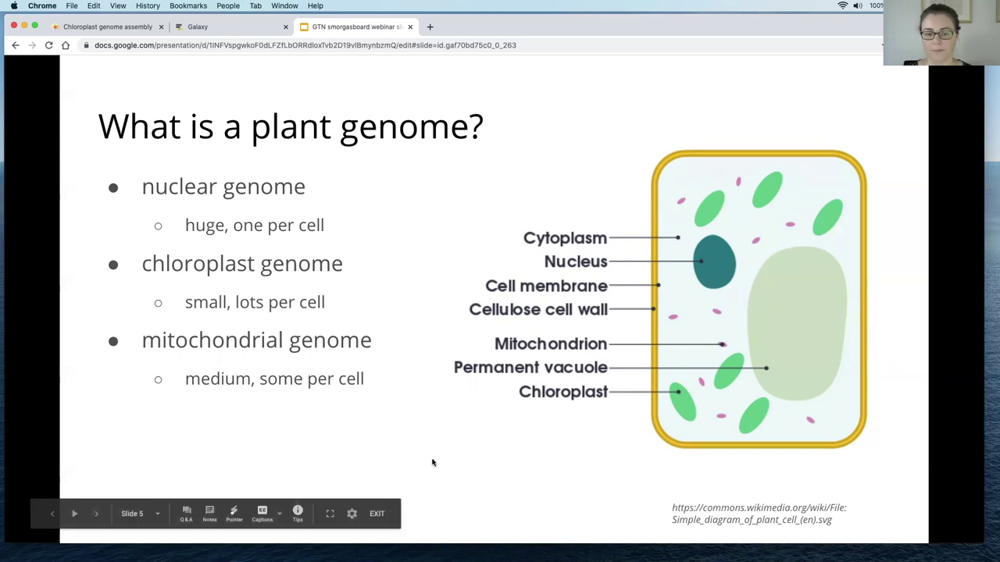
Switch to the Chloroplast genome assembly tutorial and read from its overview and introduction to the Upload data section.
left_click(413, 433)
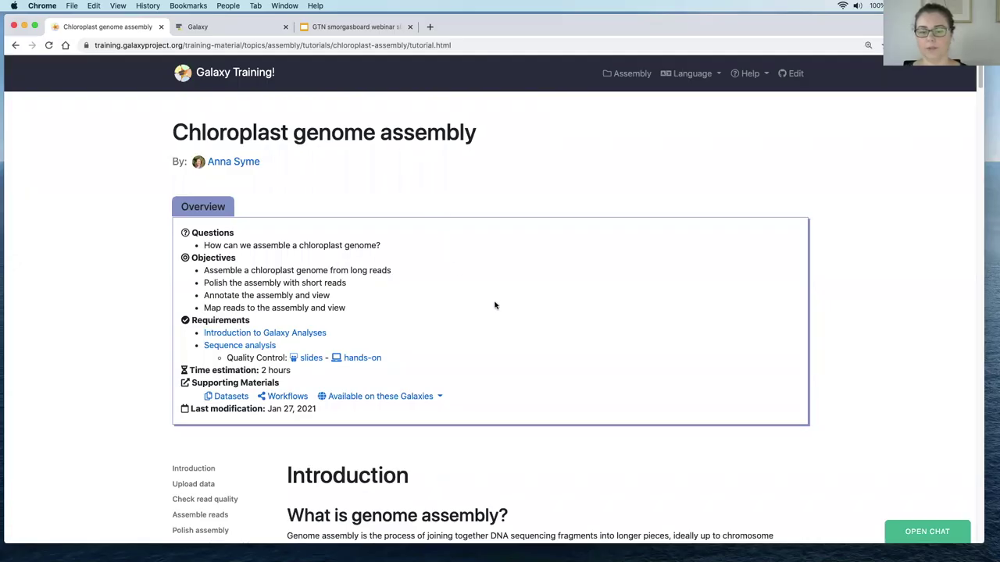
scroll(494, 305, "down", 5)
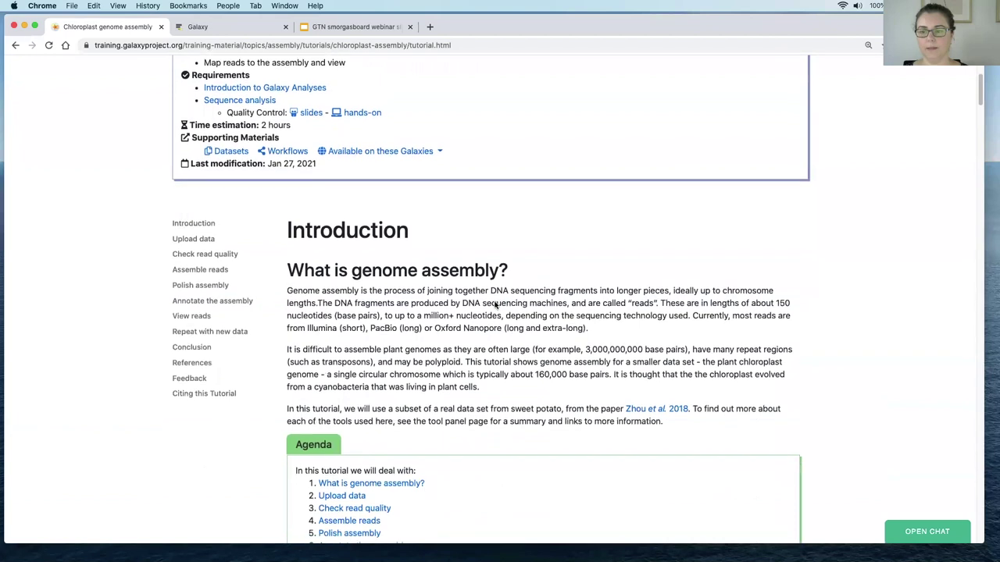
scroll(495, 305, "down", 2)
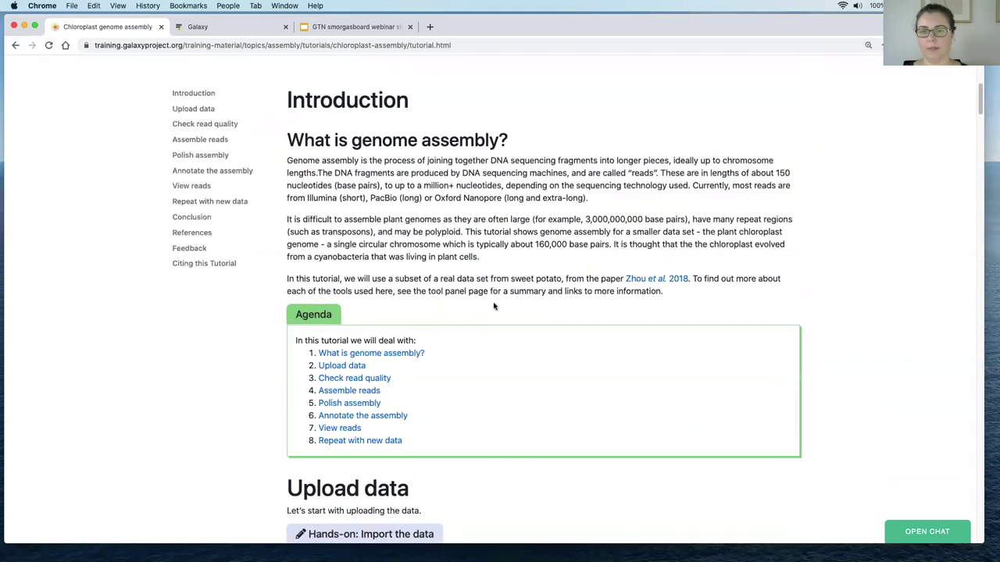
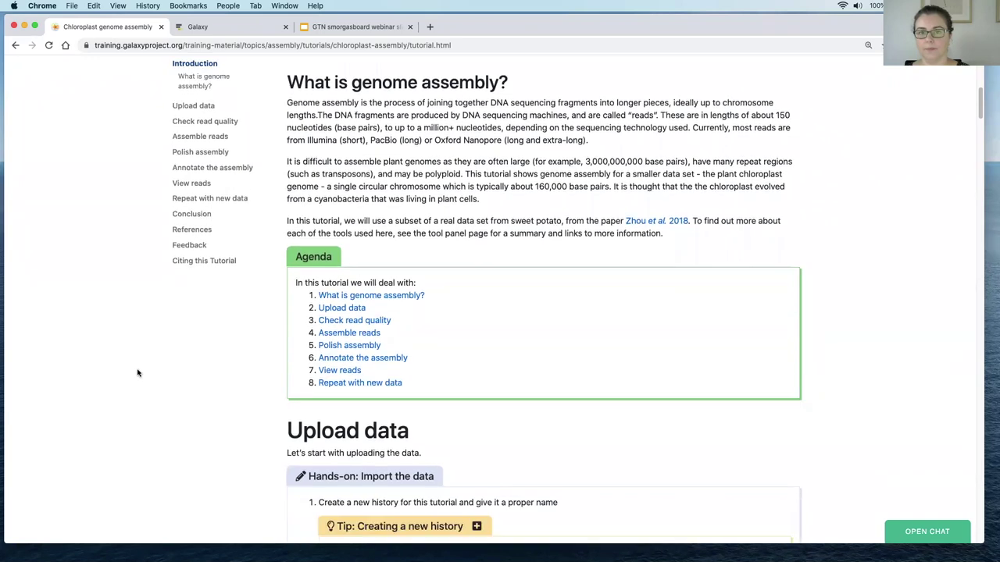
scroll(138, 374, "down", 4)
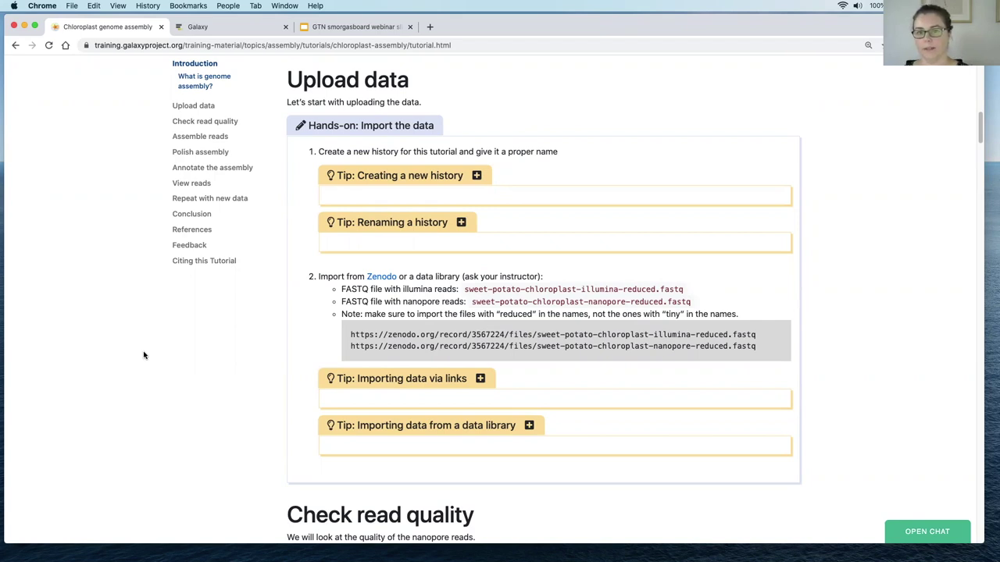
Close the presentation and separate the Galaxy page from the tutorial into its own browser window.
left_click(409, 26)
left_click_drag(244, 27, 383, 76)
left_click_drag(778, 76, 789, 23)
left_click(65, 77)
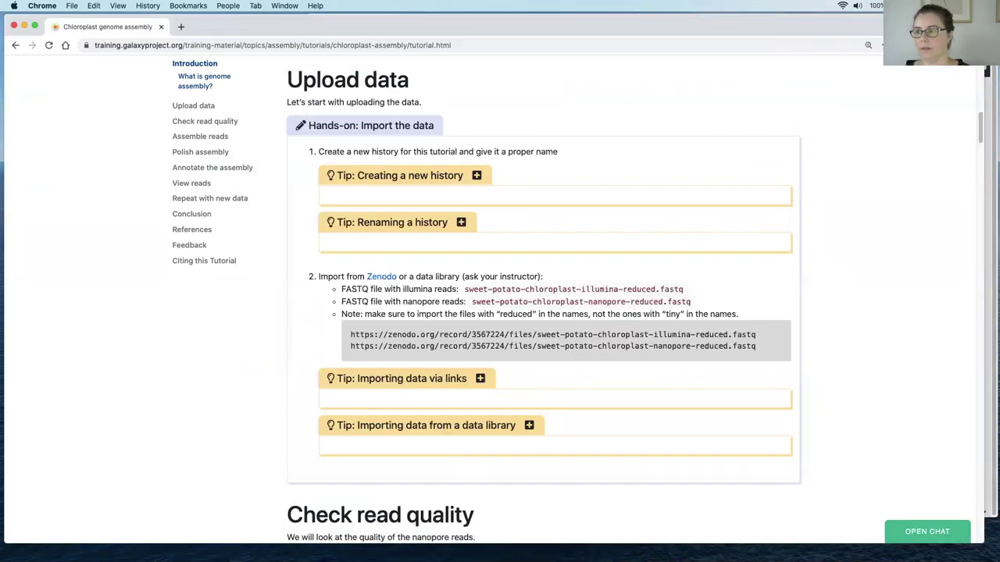
Narrow the tutorial window to under a third of the screen width and align the Galaxy window beside it.
left_click_drag(988, 27, 377, 27)
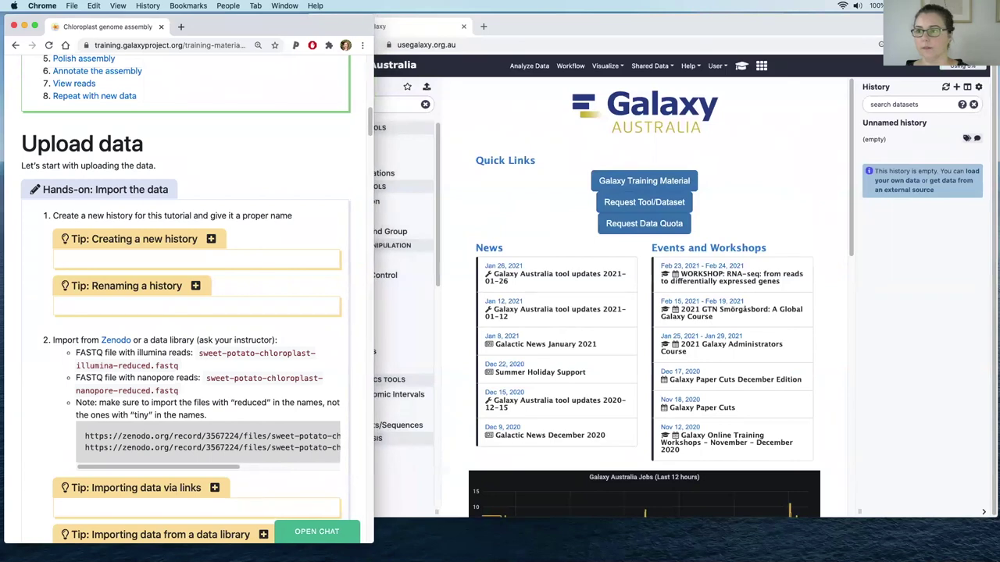
left_click(382, 27)
left_click(226, 20)
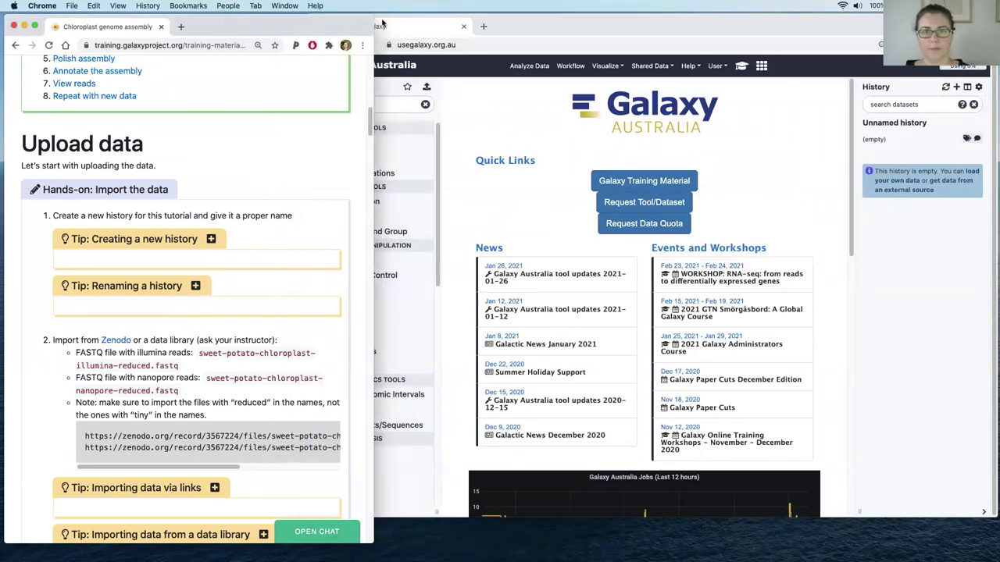
left_click_drag(373, 25, 308, 26)
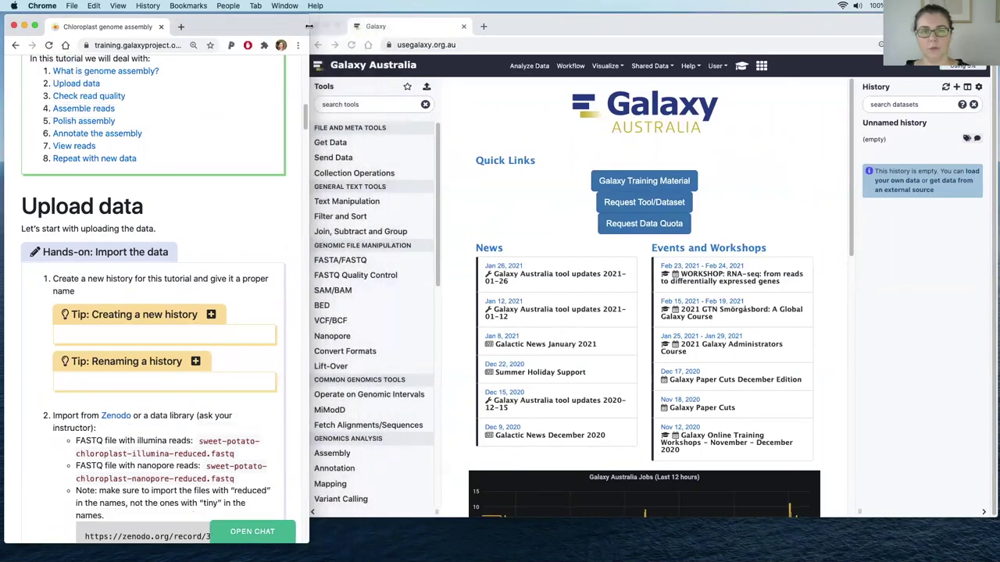
left_click(833, 32)
left_click_drag(833, 32, 836, 29)
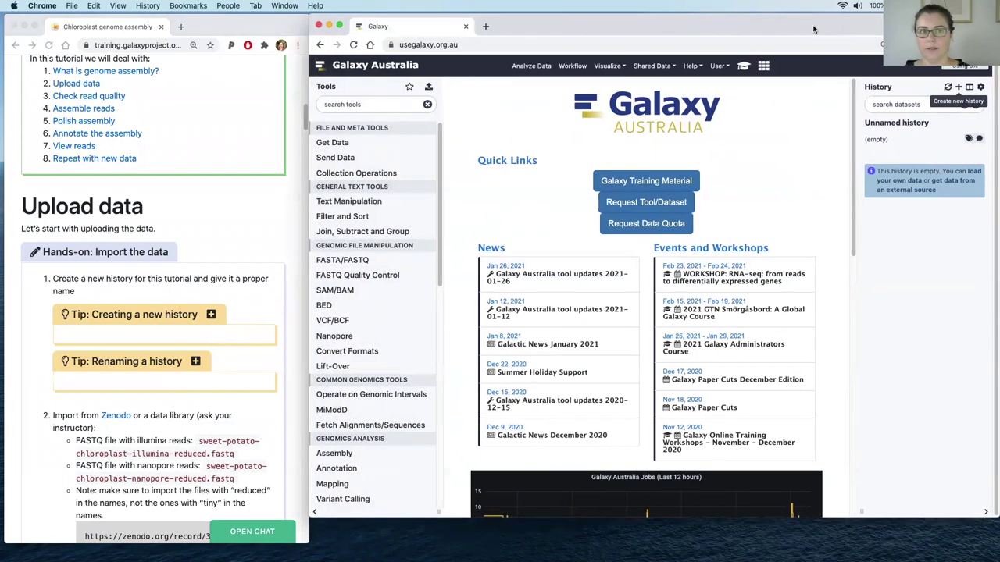
left_click(262, 24)
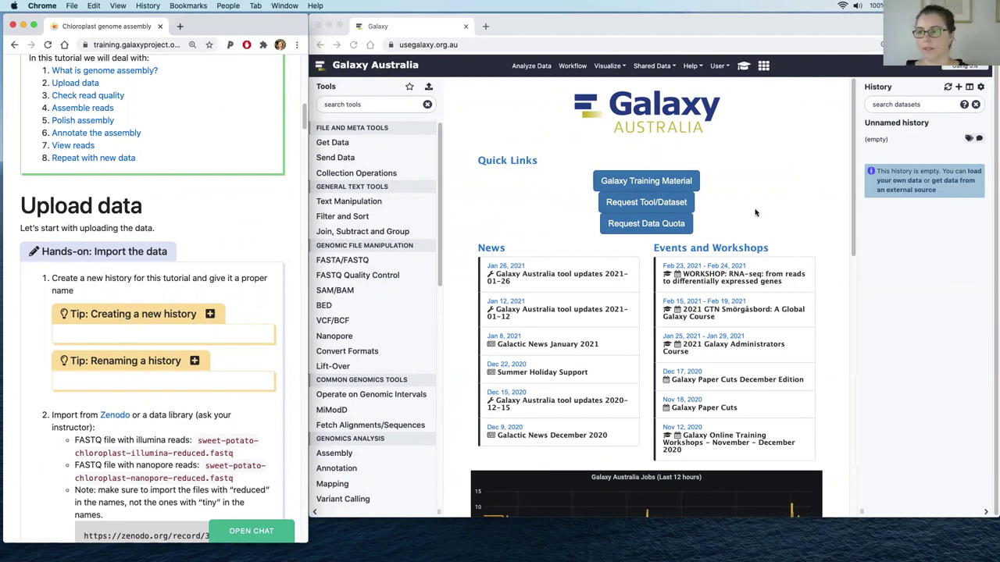
Create a new Galaxy history and name it "Chloroplast genome assembly", extending the browser window to the tutorial window's height.
left_click(958, 86)
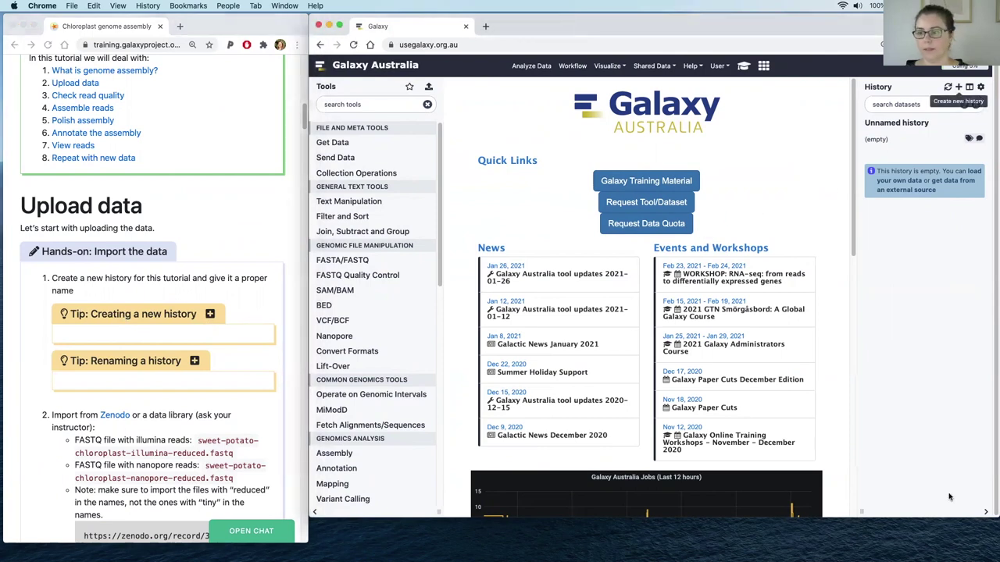
left_click_drag(994, 518, 994, 549)
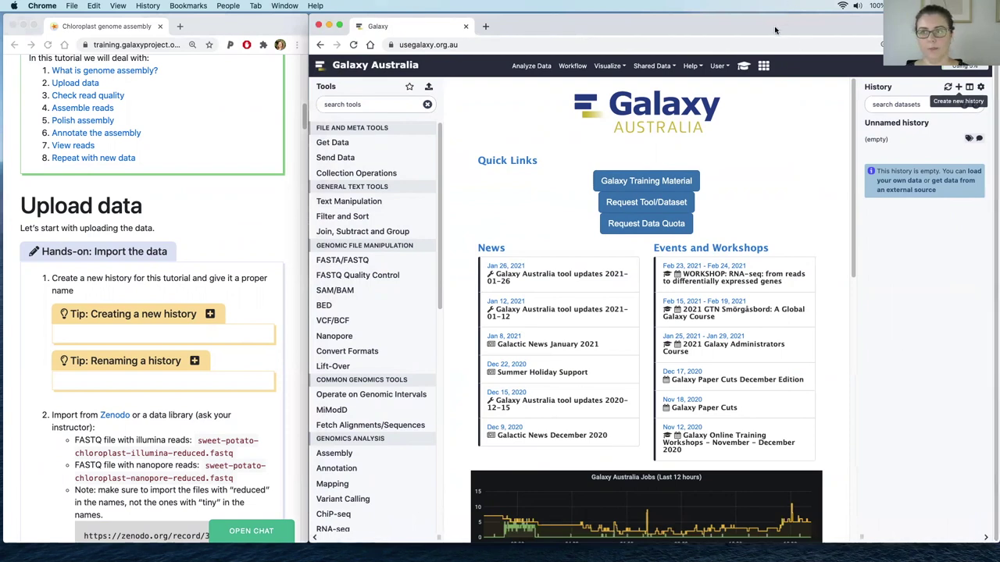
left_click(885, 125)
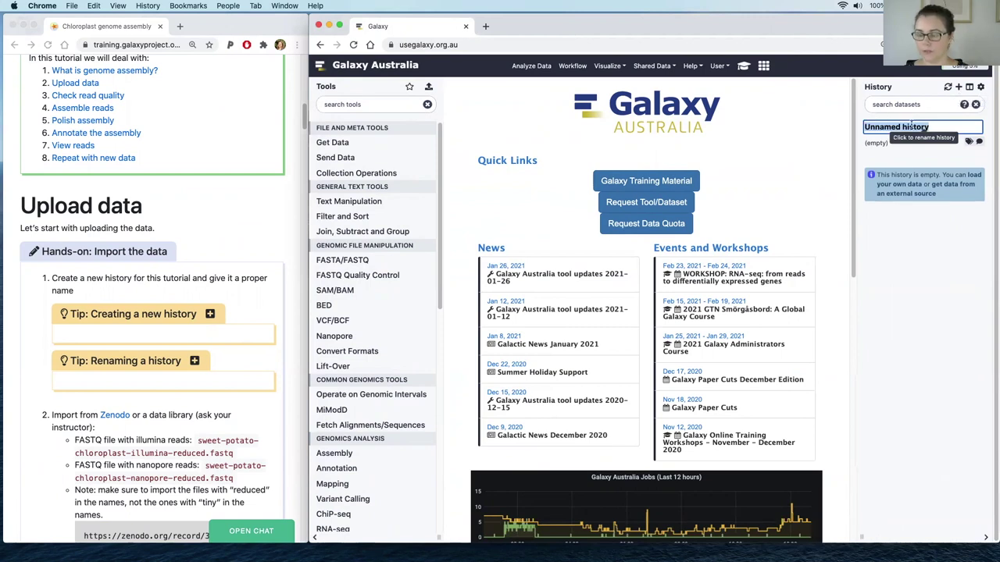
type("Chloro")
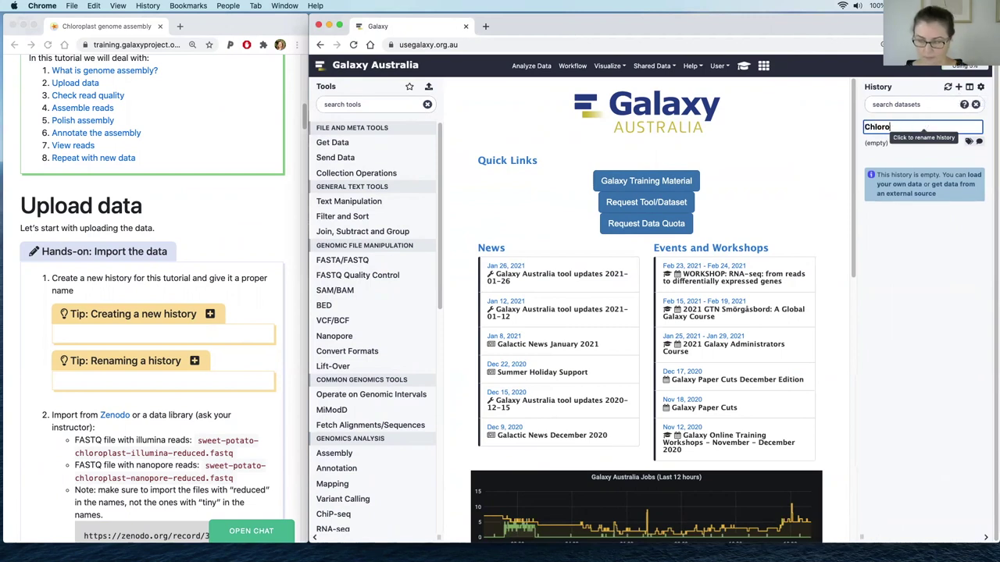
type("plast genome assembly")
key("Return")
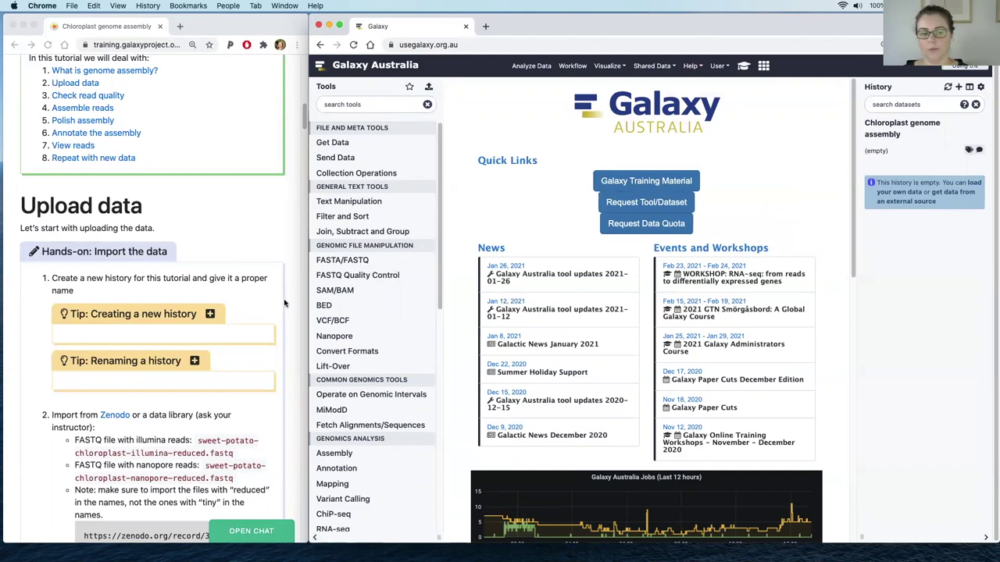
Copy the two Zenodo links for the illumina and nanopore FASTQ files from the tutorial's import instructions.
scroll(240, 357, "down", 1)
scroll(240, 357, "down", 5)
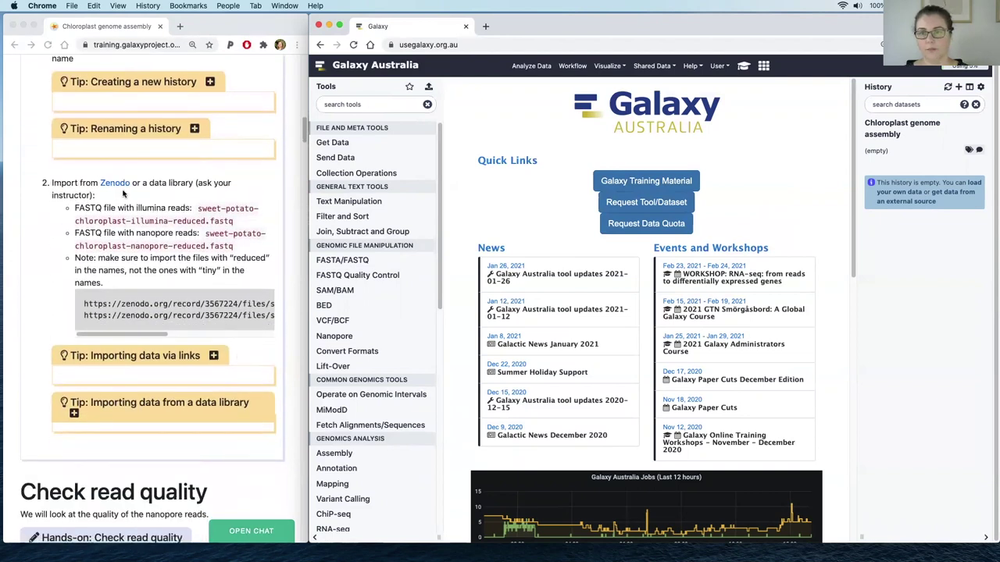
left_click(138, 344)
mouse_move(139, 336)
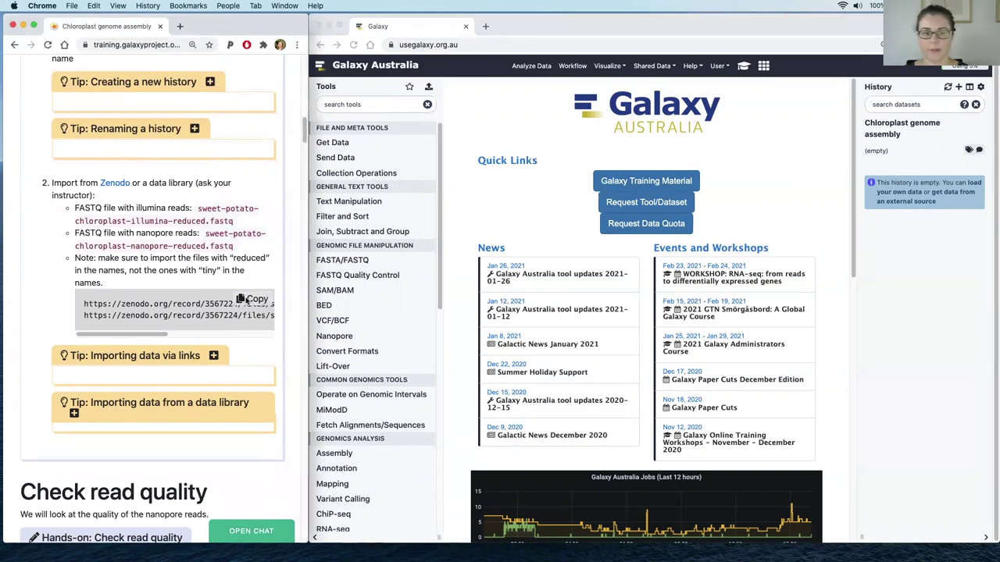
left_click(247, 301)
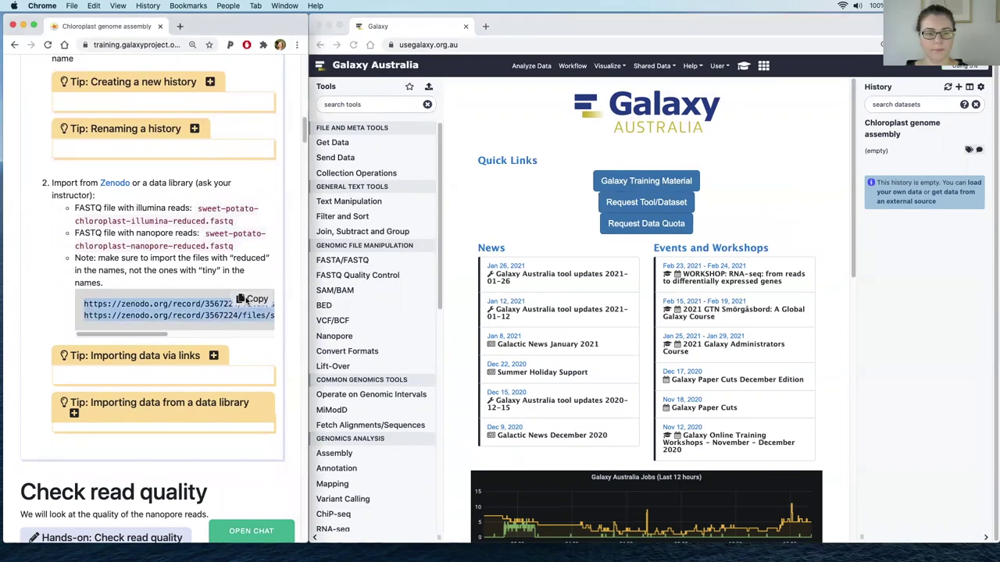
Import the two reduced sweet potato chloroplast FASTQ files into the Galaxy history by fetching the copied Zenodo links.
left_click(428, 88)
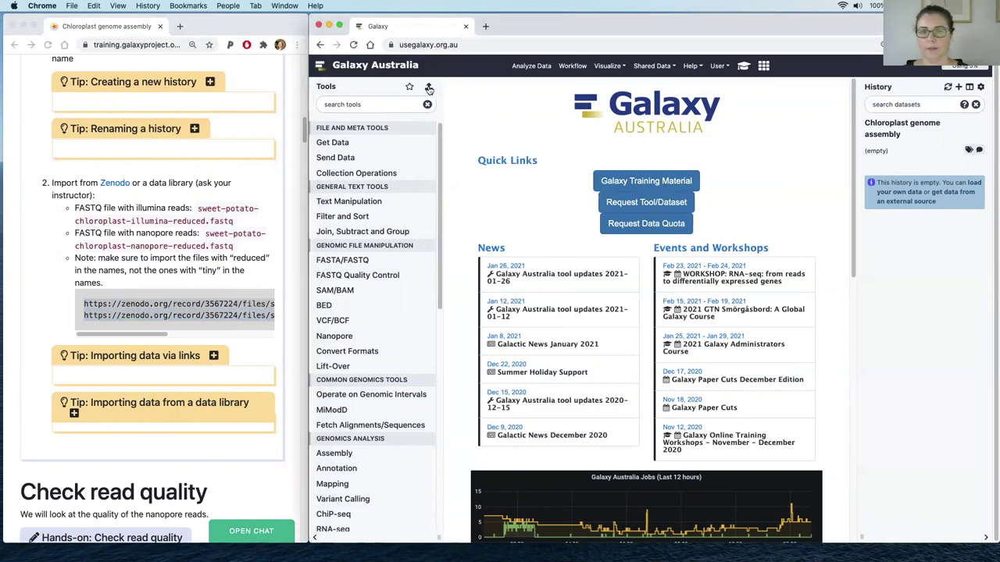
left_click(428, 89)
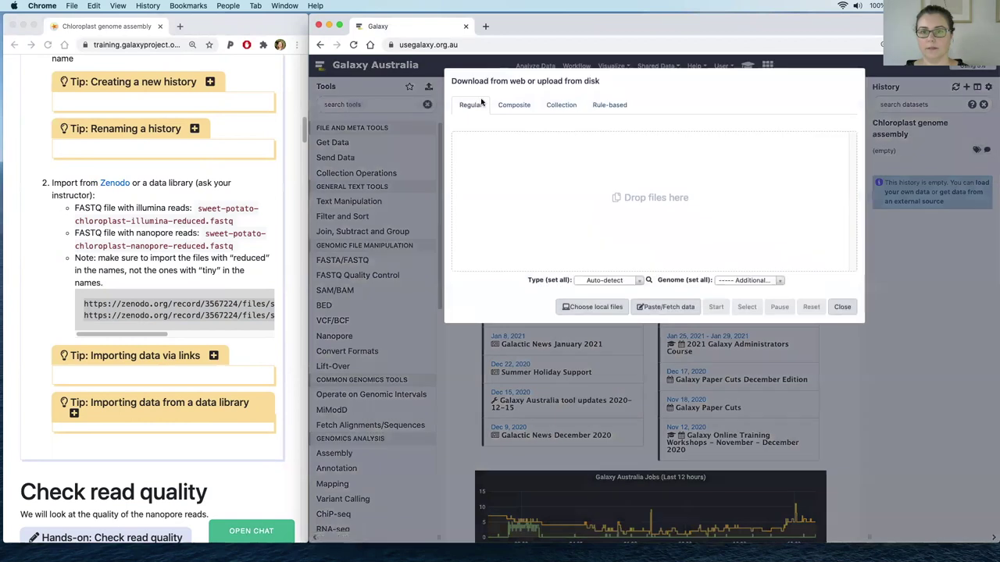
left_click(666, 309)
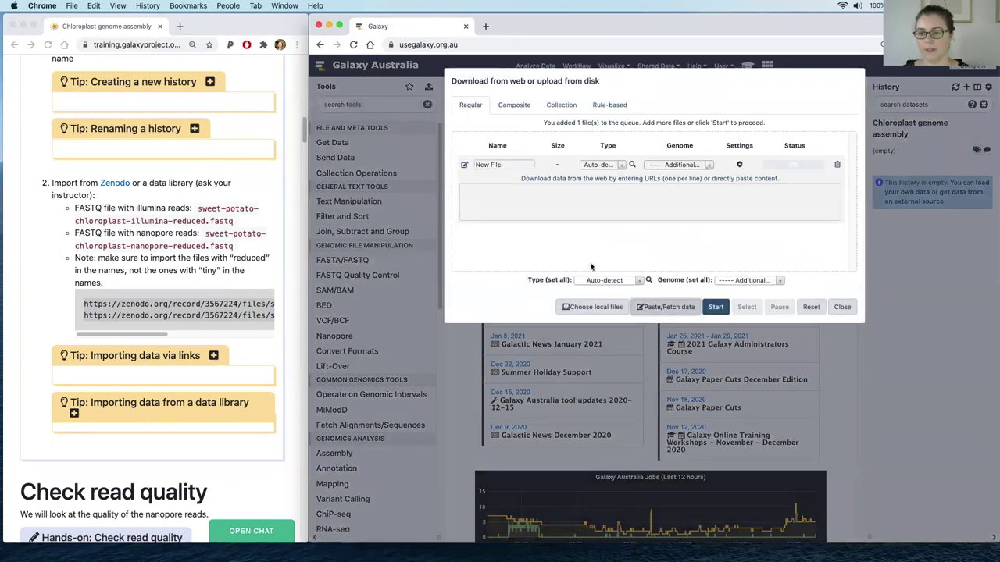
left_click(481, 196)
right_click(480, 197)
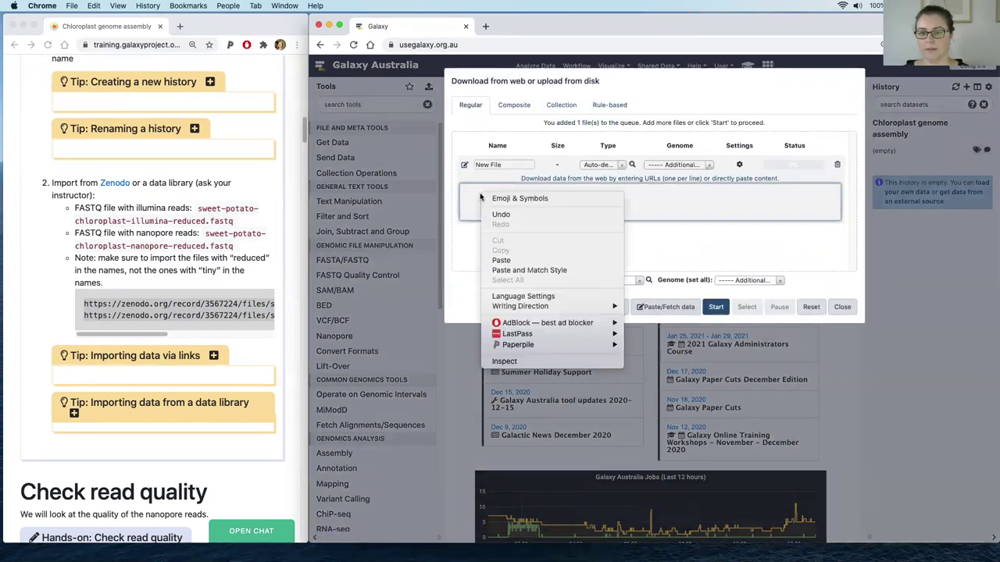
left_click(501, 260)
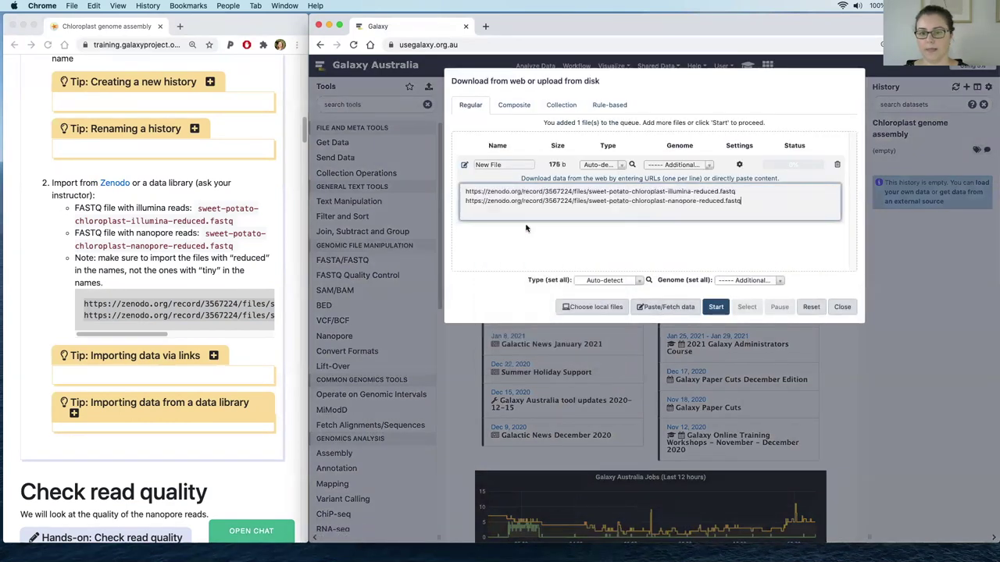
left_click(715, 309)
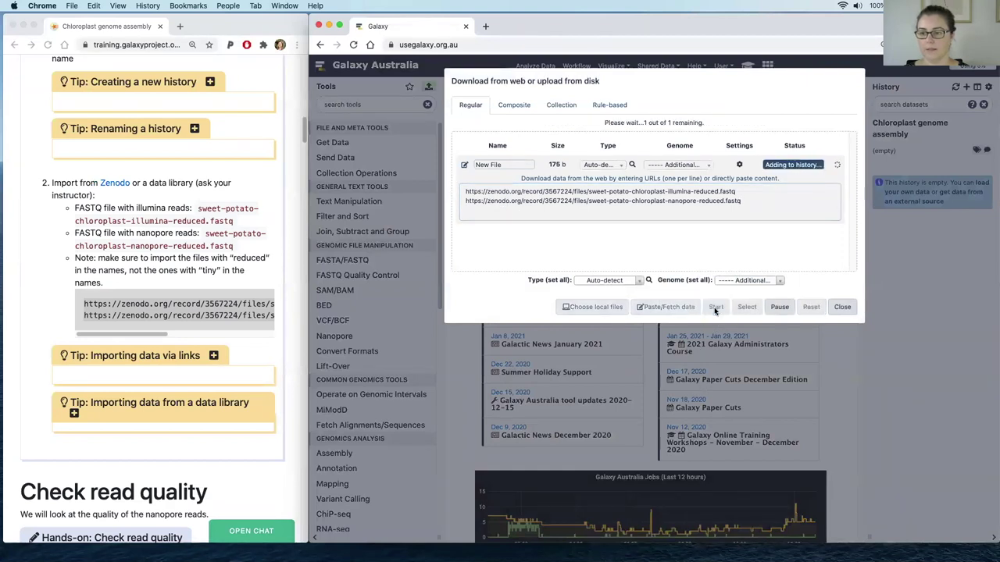
left_click(842, 307)
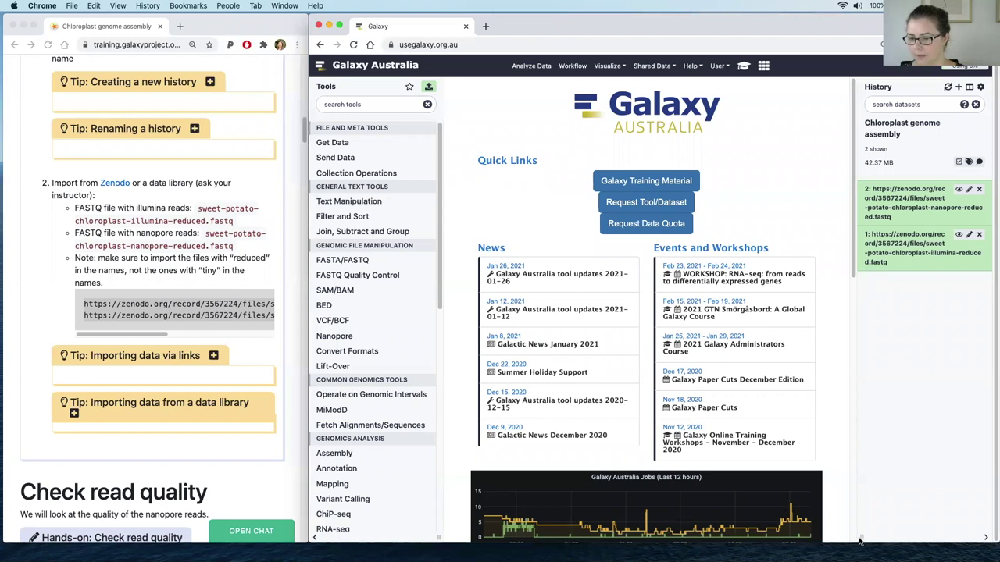
Widen the history area and view the contents of the sweet-potato-chloroplast-illumina-reduced.fastq dataset at 100% page zoom.
left_click_drag(861, 539, 933, 105)
left_click_drag(920, 541, 831, 386)
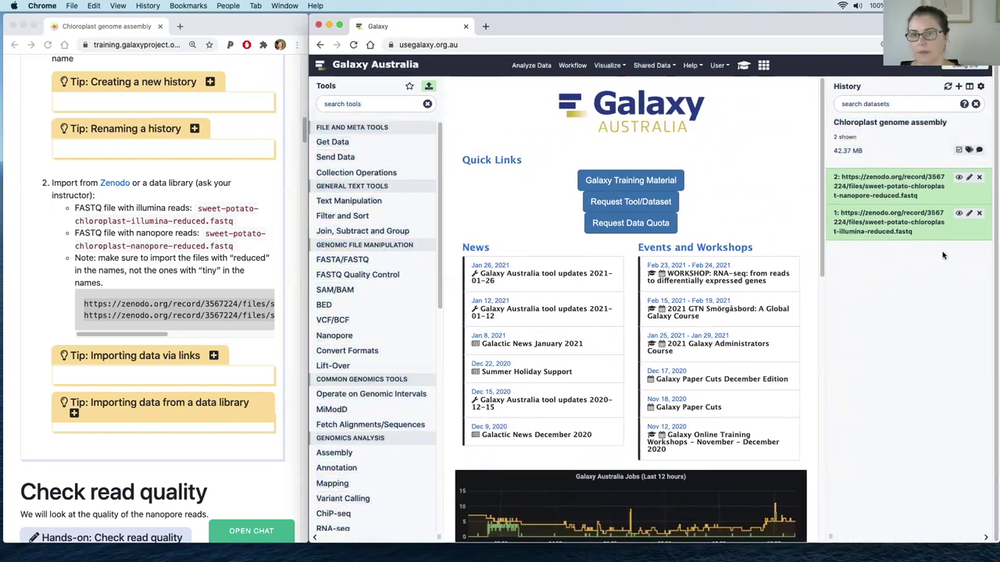
left_click(958, 215)
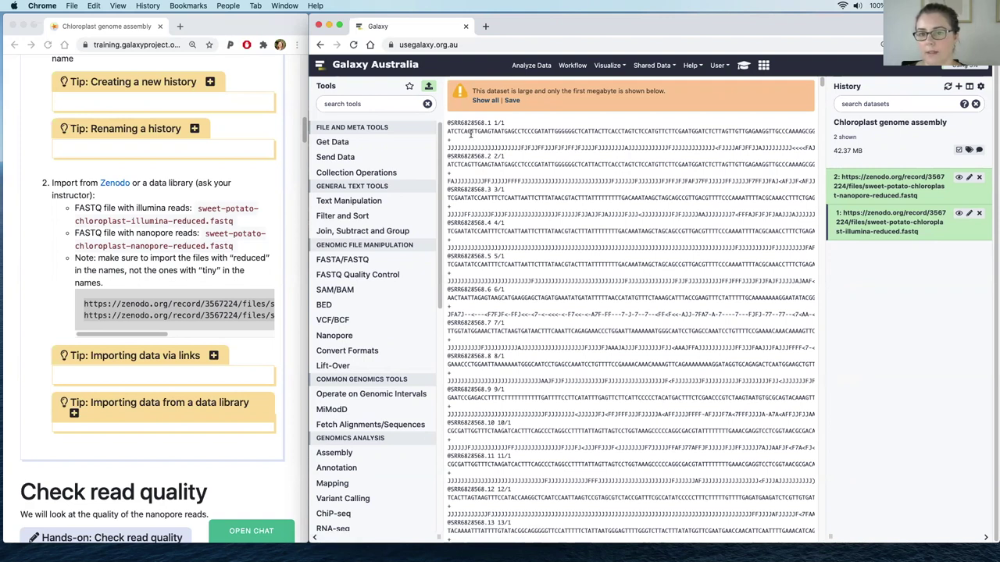
key("super+equal")
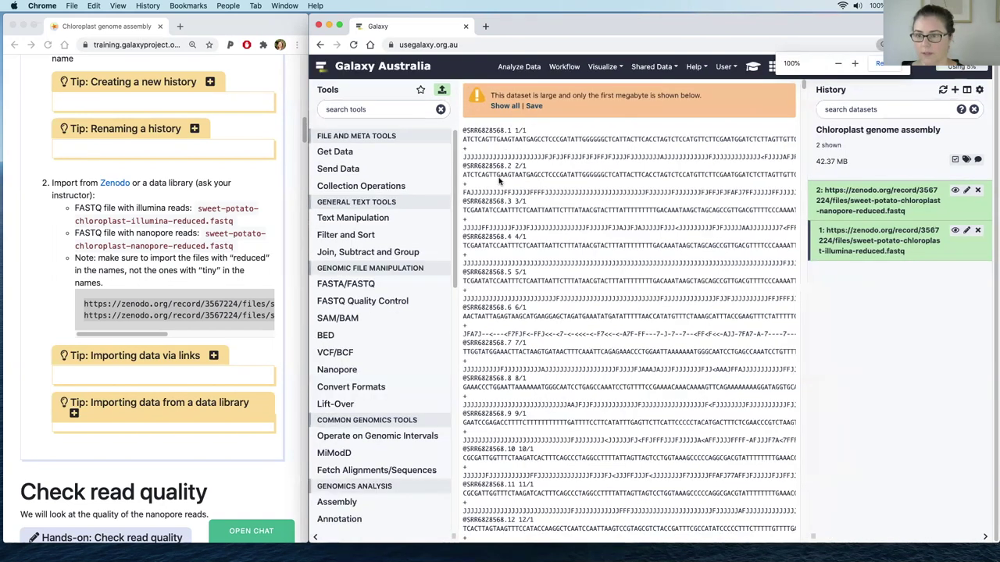
Examine the first illumina read across the full viewing width: its header, sequence, plus separator and quality-score lines.
left_click(316, 538)
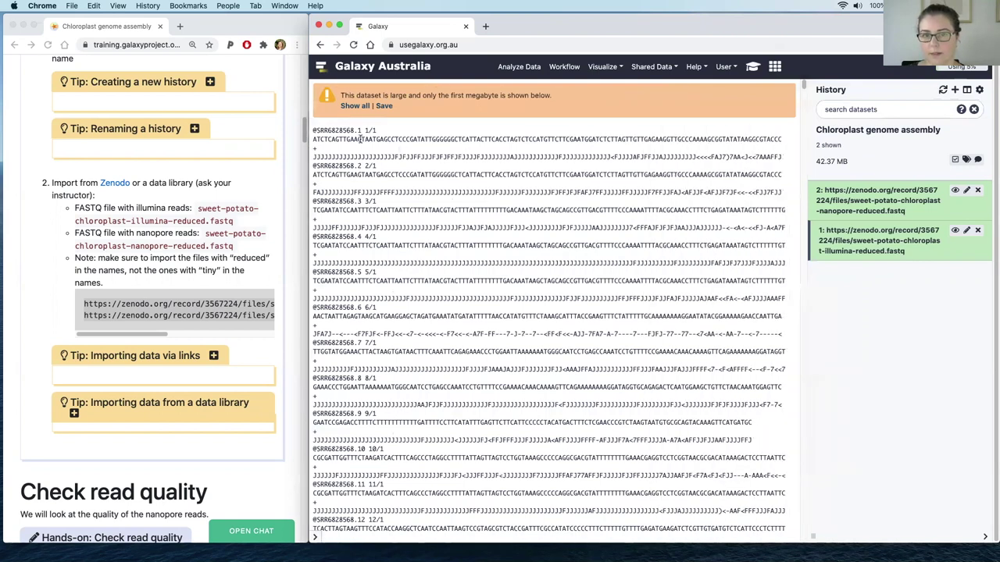
left_click_drag(313, 130, 388, 132)
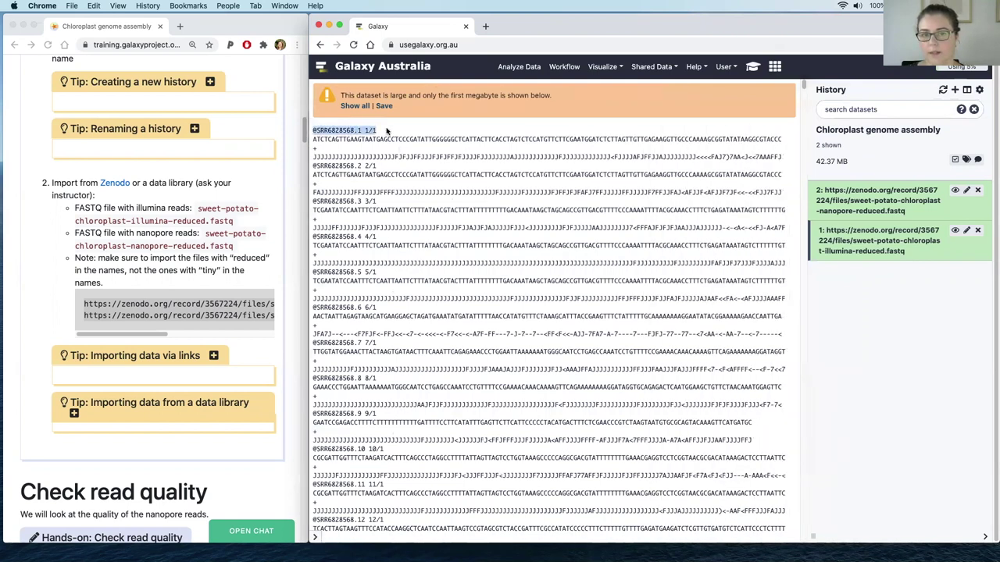
left_click_drag(314, 139, 601, 139)
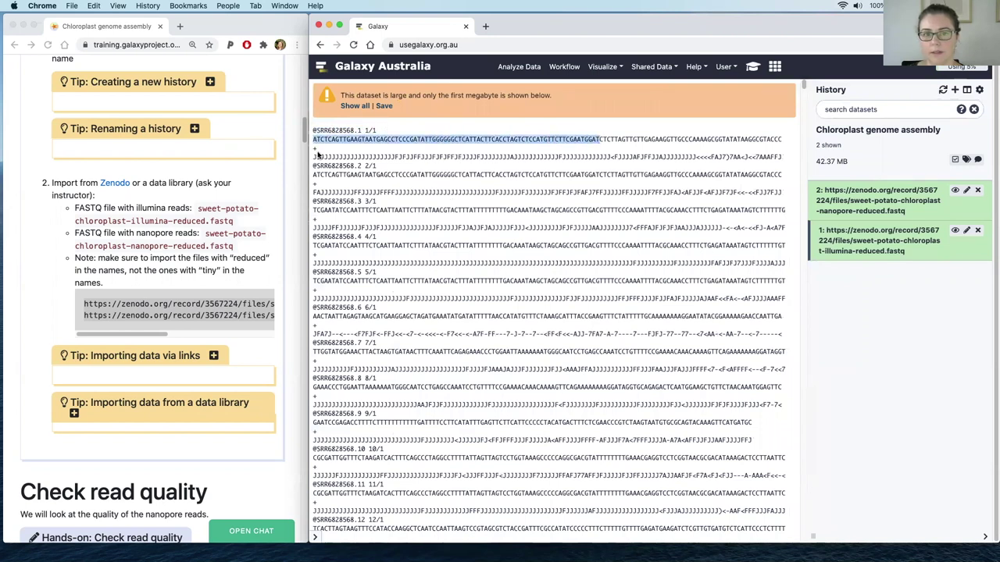
left_click_drag(314, 149, 320, 152)
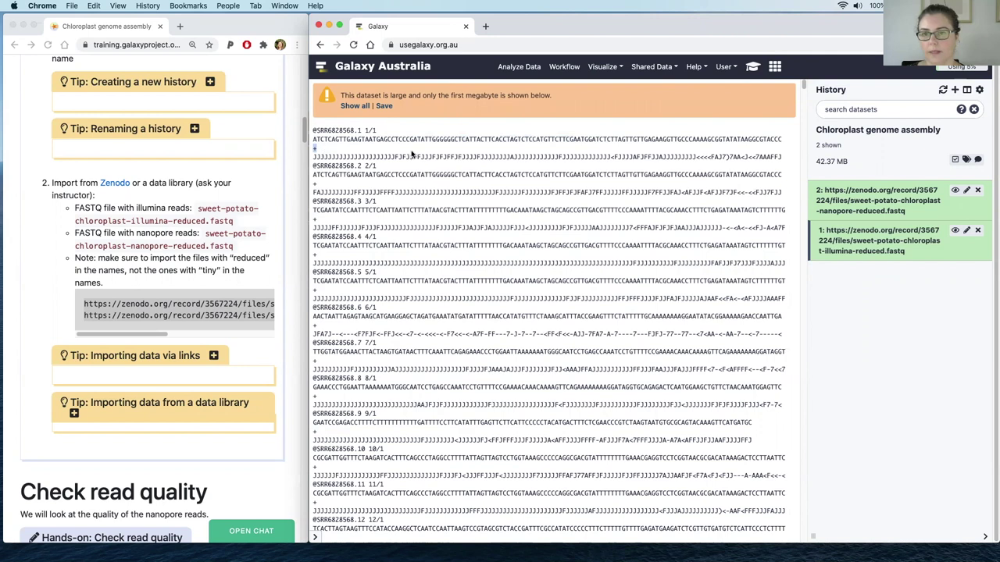
left_click_drag(313, 156, 661, 157)
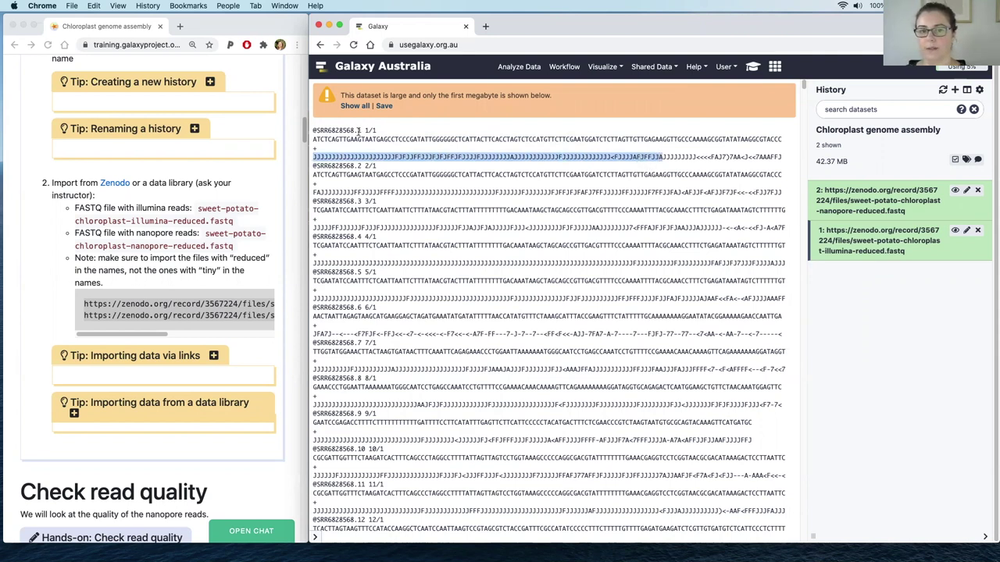
left_click(388, 148)
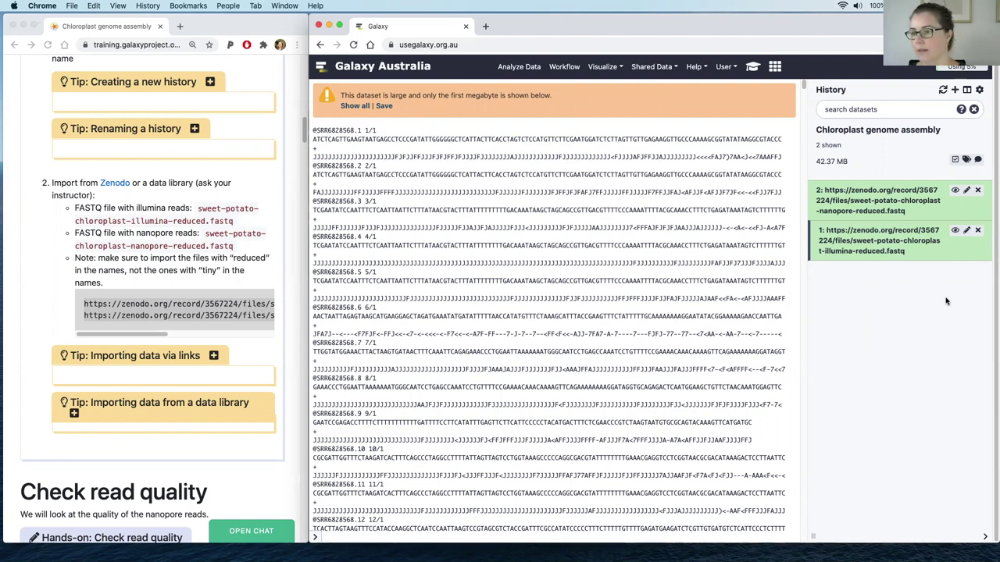
View the sweet-potato-chloroplast-nanopore-reduced.fastq dataset and examine the first read's header, sequence and quality lines, plus the second read's header.
left_click(955, 191)
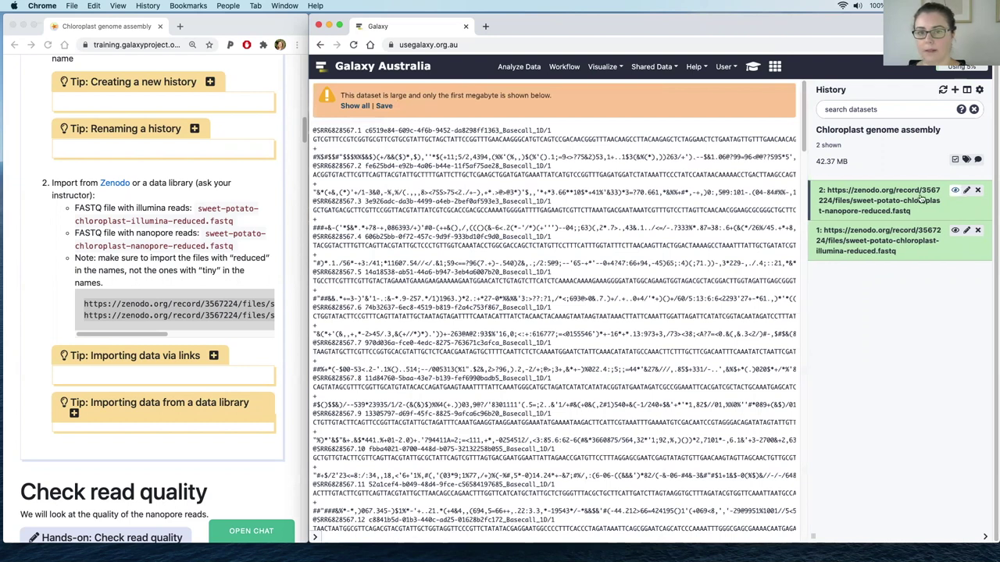
left_click_drag(313, 131, 540, 132)
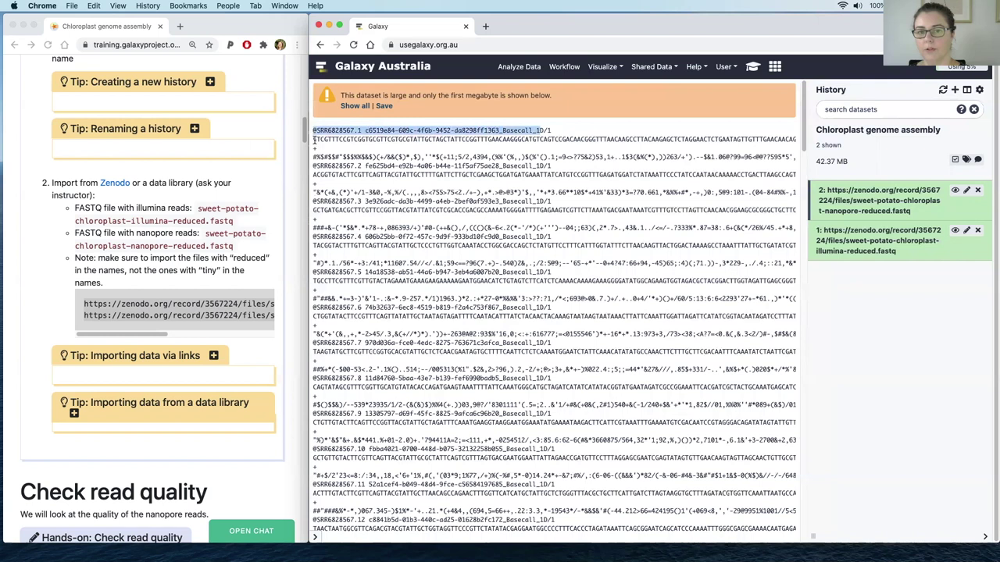
left_click(314, 139)
left_click_drag(313, 139, 620, 139)
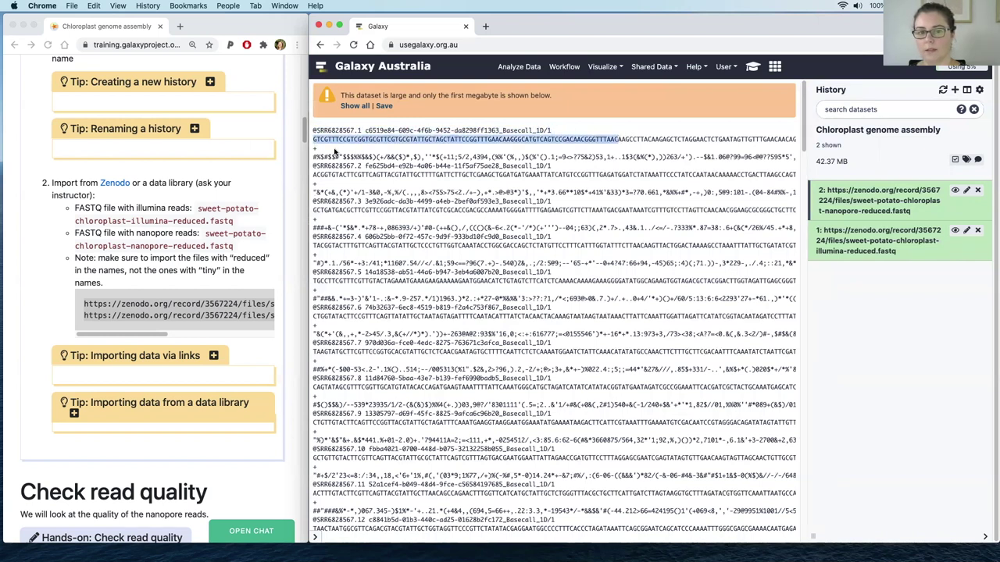
left_click_drag(314, 157, 683, 157)
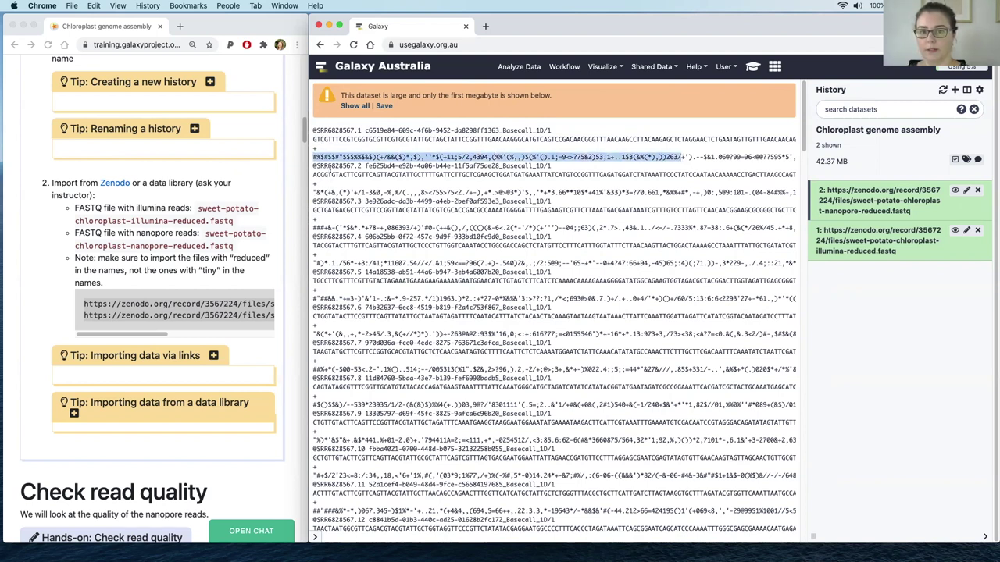
left_click(326, 171)
left_click_drag(313, 165, 572, 170)
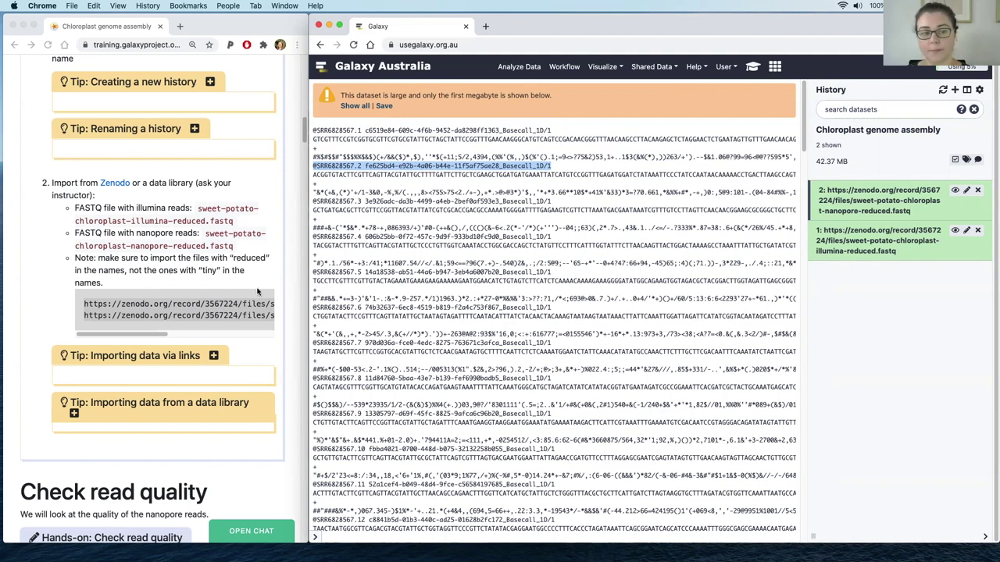
Run NanoPlot on the sweet-potato-chloroplast-nanopore-reduced.fastq dataset, using batch multifile mode and the fastq file type as in the tutorial's read quality section.
scroll(244, 298, "down", 3)
scroll(252, 292, "down", 8)
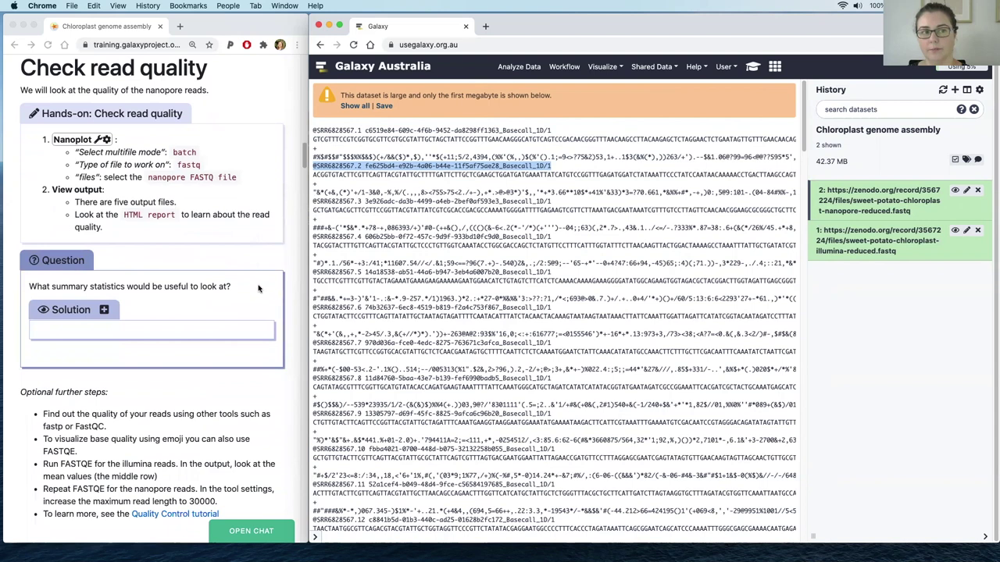
scroll(259, 291, "up", 1)
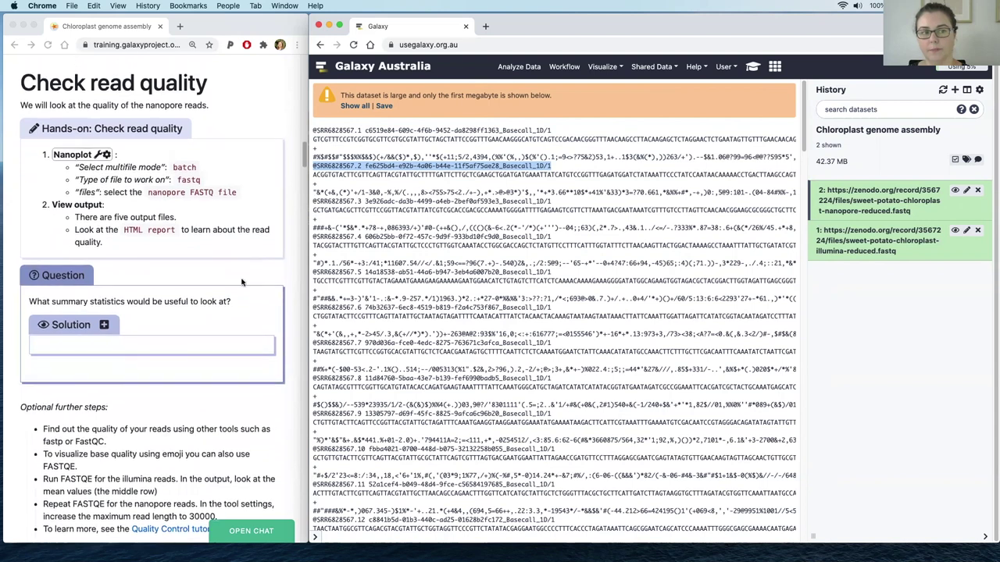
left_click(316, 537)
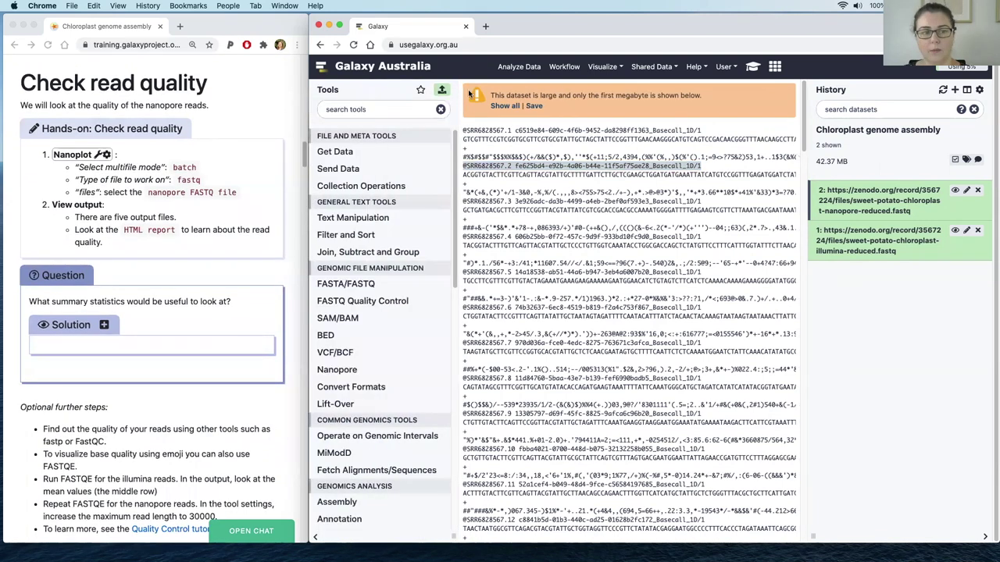
left_click(357, 109)
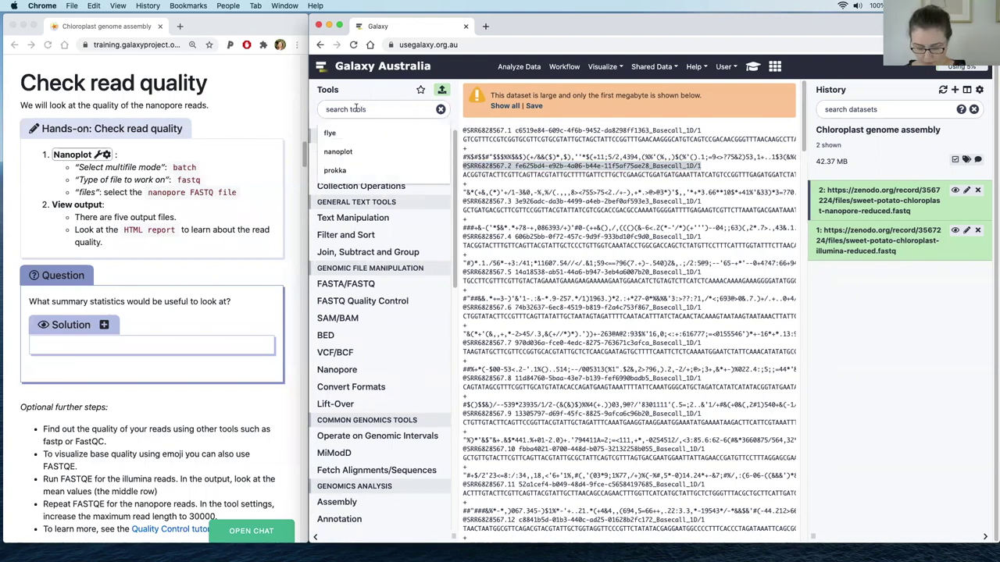
type("nanoplot")
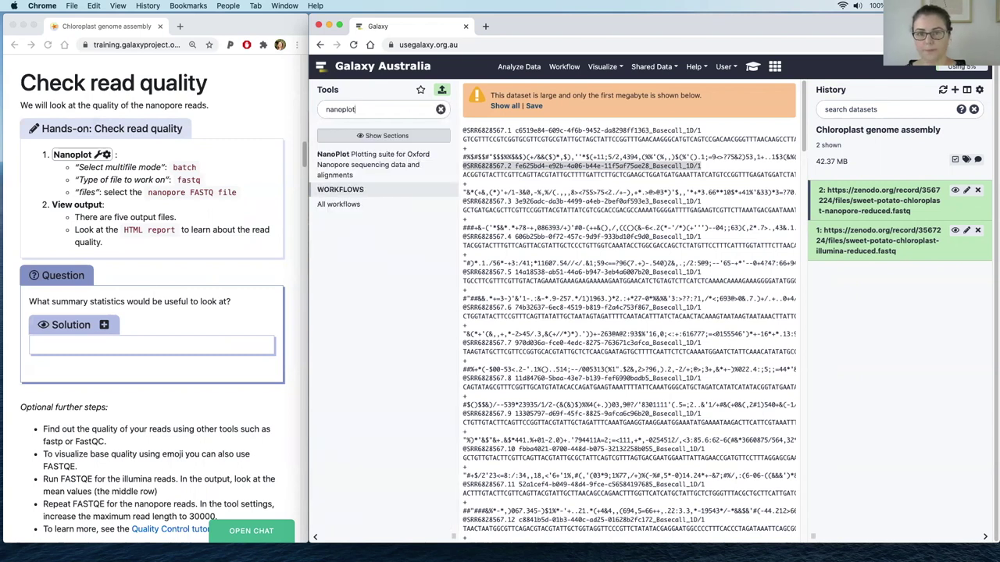
left_click(331, 156)
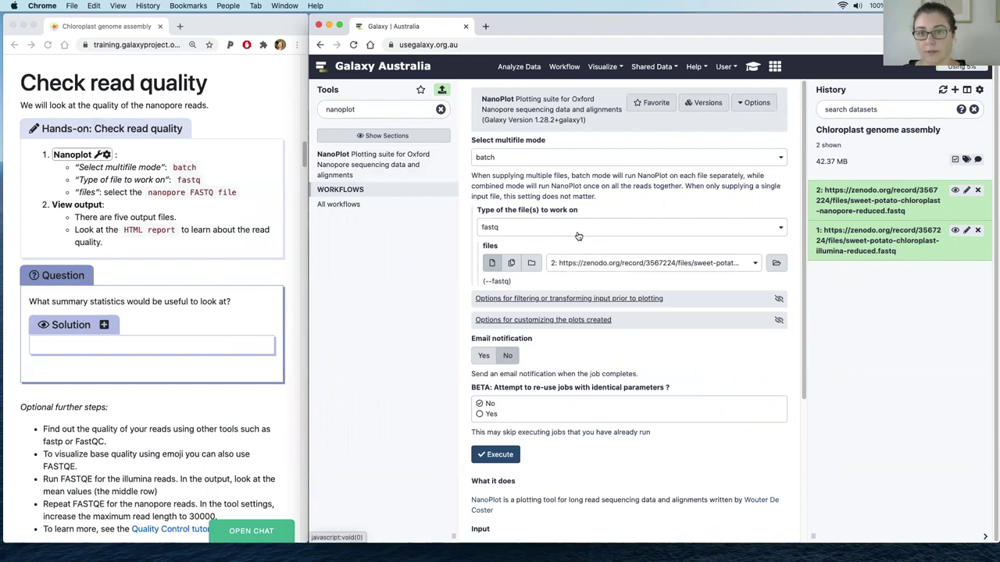
left_click(641, 266)
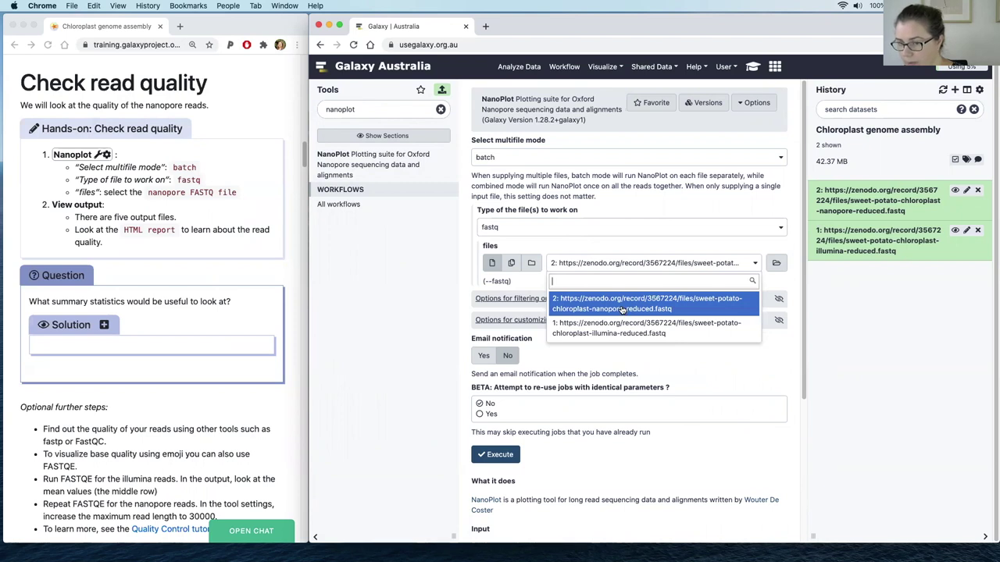
left_click(622, 308)
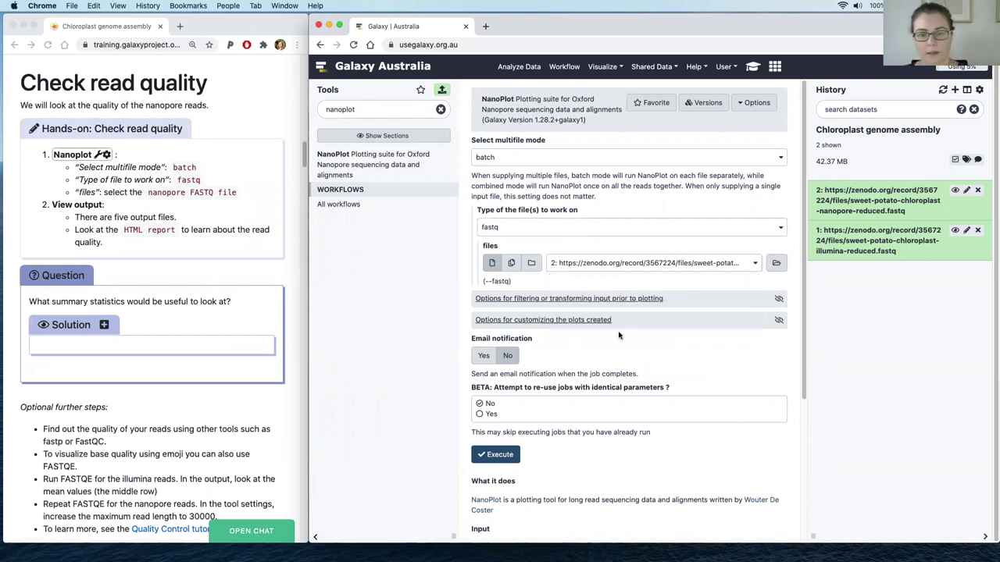
left_click(494, 456)
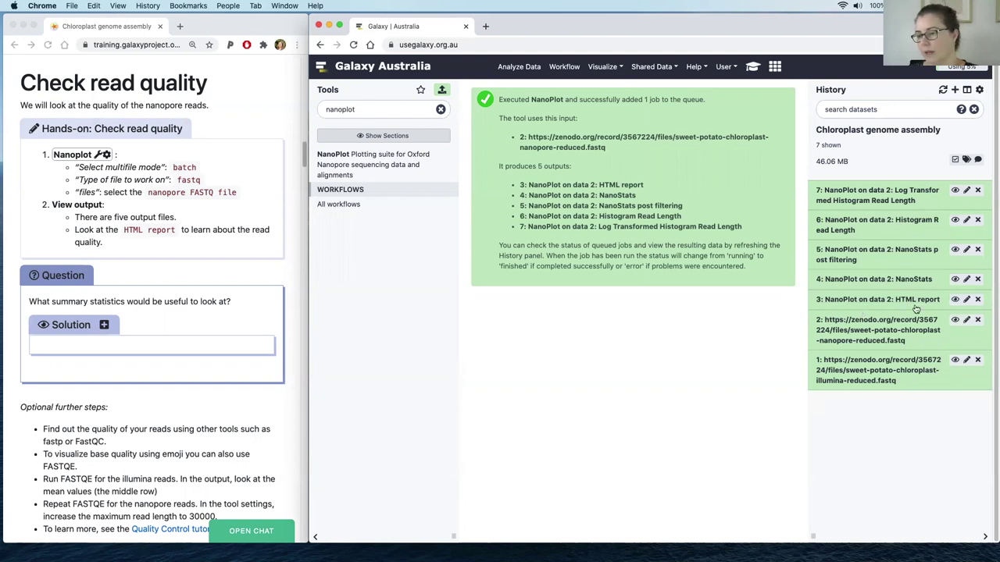
View the NanoPlot HTML report and examine its summary statistics and the histogram of read lengths.
left_click(954, 300)
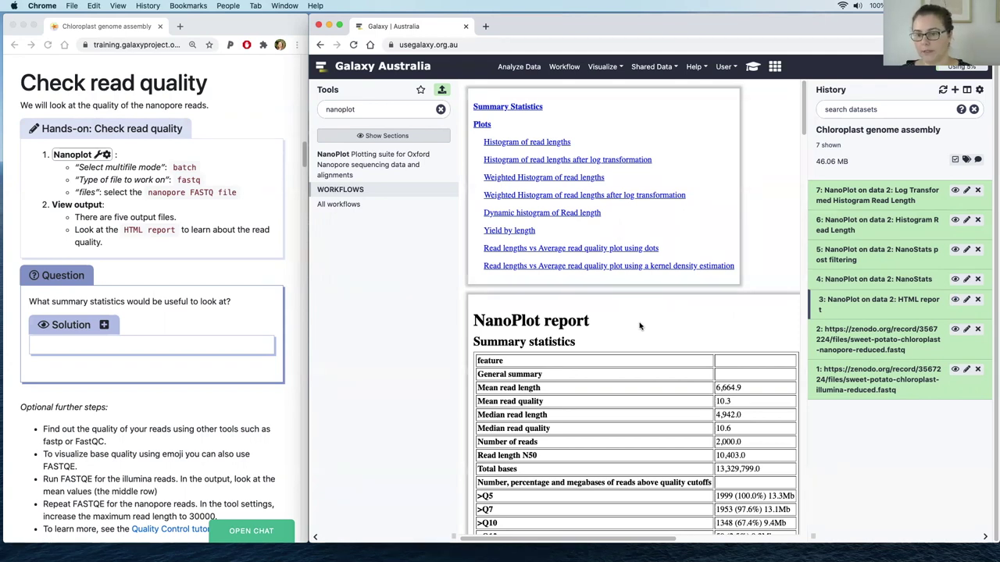
scroll(639, 326, "down", 1)
scroll(639, 326, "down", 5)
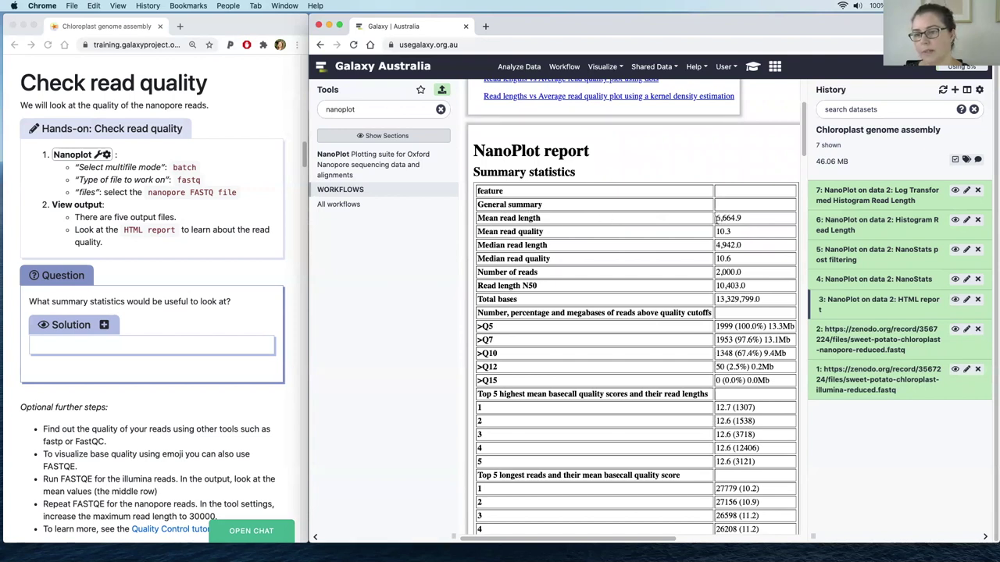
scroll(636, 263, "down", 2)
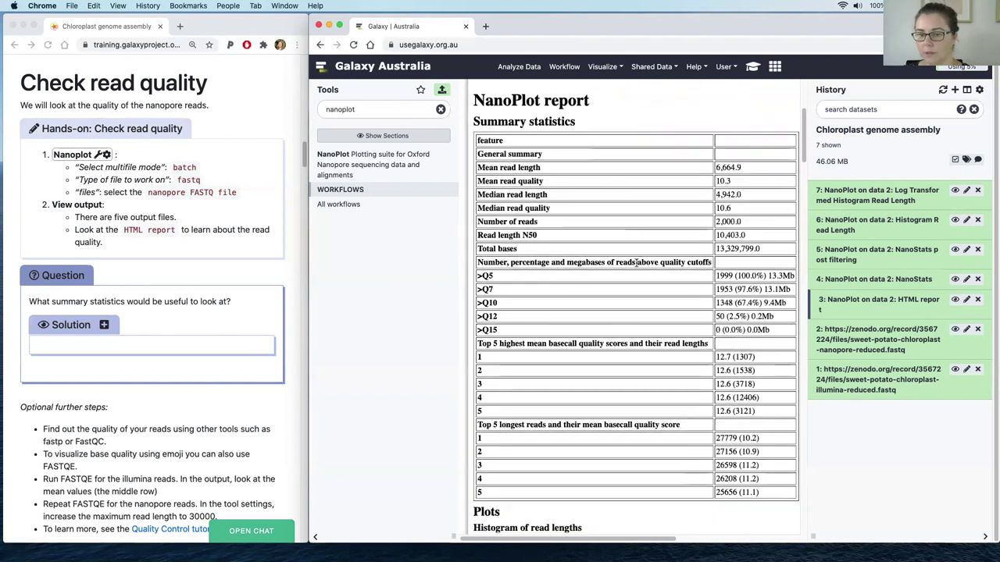
scroll(637, 263, "down", 10)
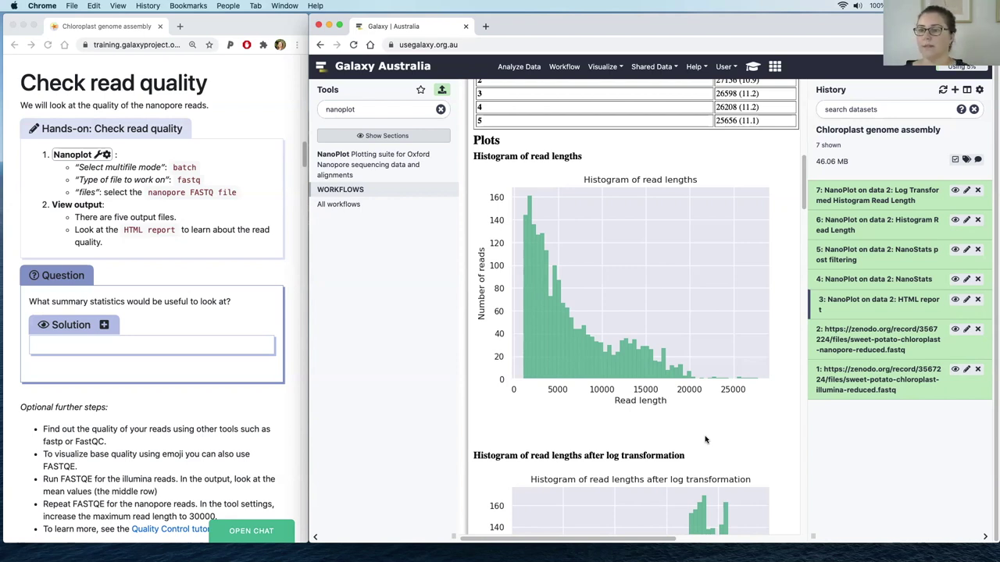
scroll(717, 435, "down", 1)
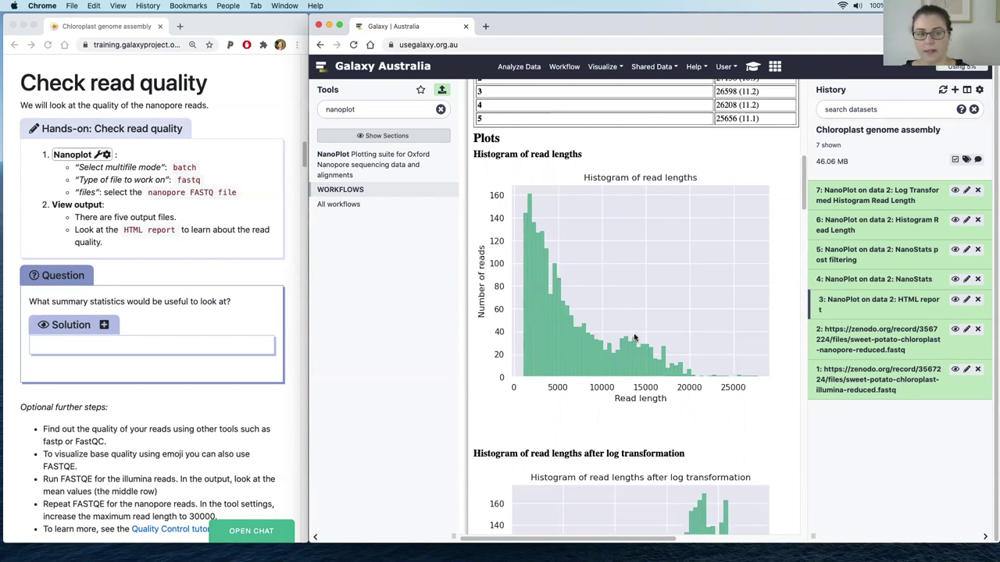
Following the tutorial's Assemble reads section, run Flye assembly on the nanopore reads in Nanopore raw mode with an estimated genome size of 160000.
scroll(219, 358, "down", 1)
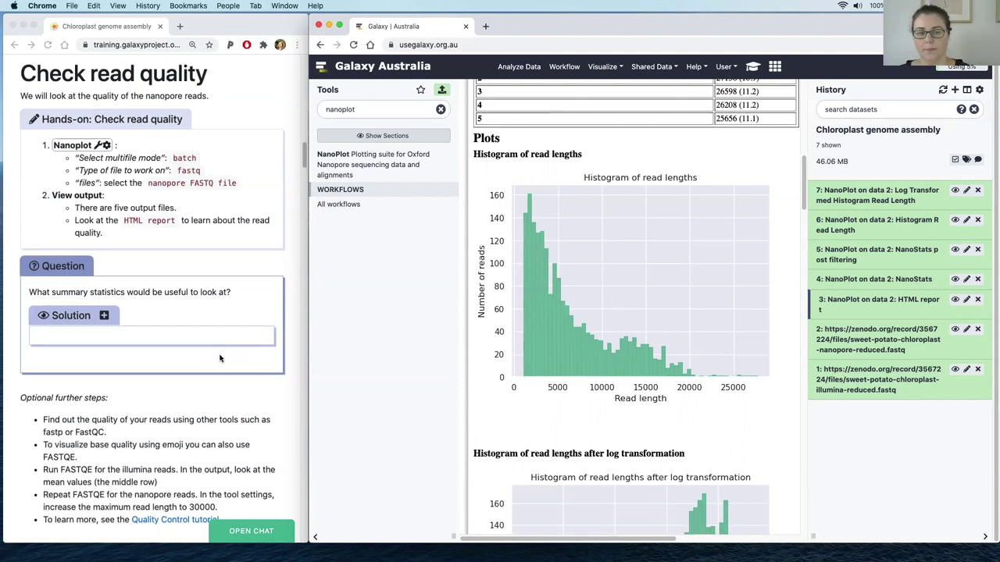
scroll(219, 358, "down", 10)
scroll(249, 360, "down", 3)
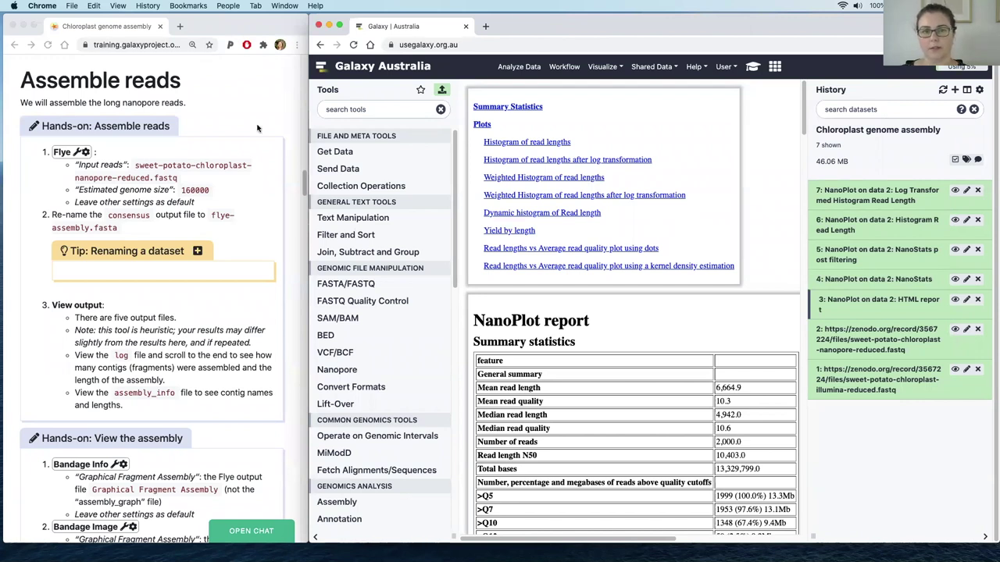
left_click(370, 110)
type("flye")
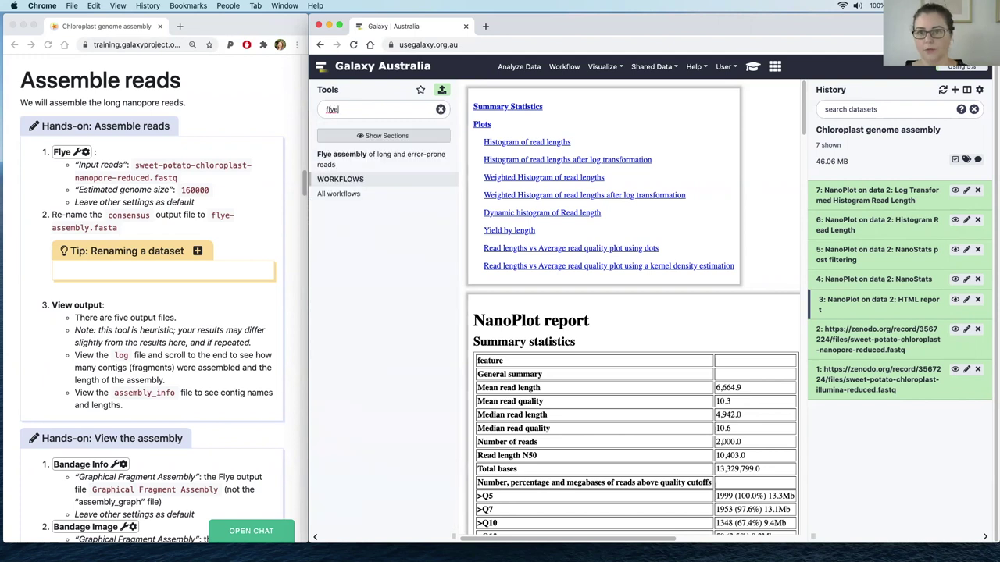
left_click(339, 155)
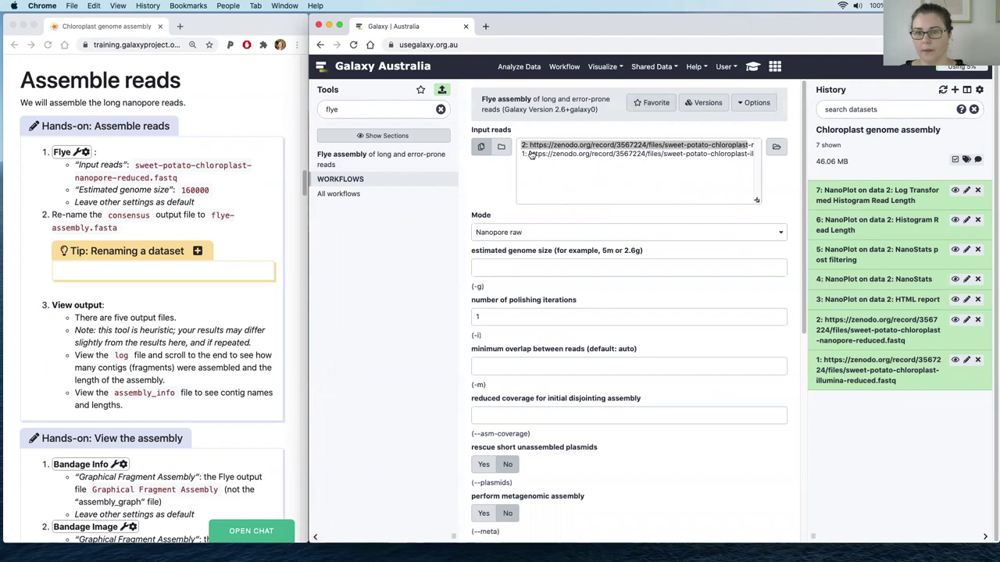
left_click(315, 538)
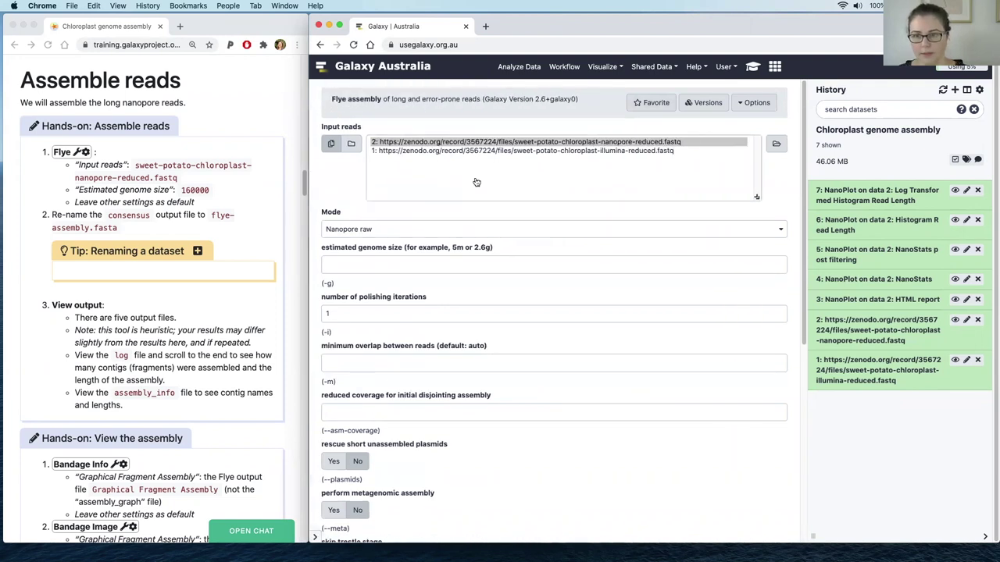
left_click(499, 143)
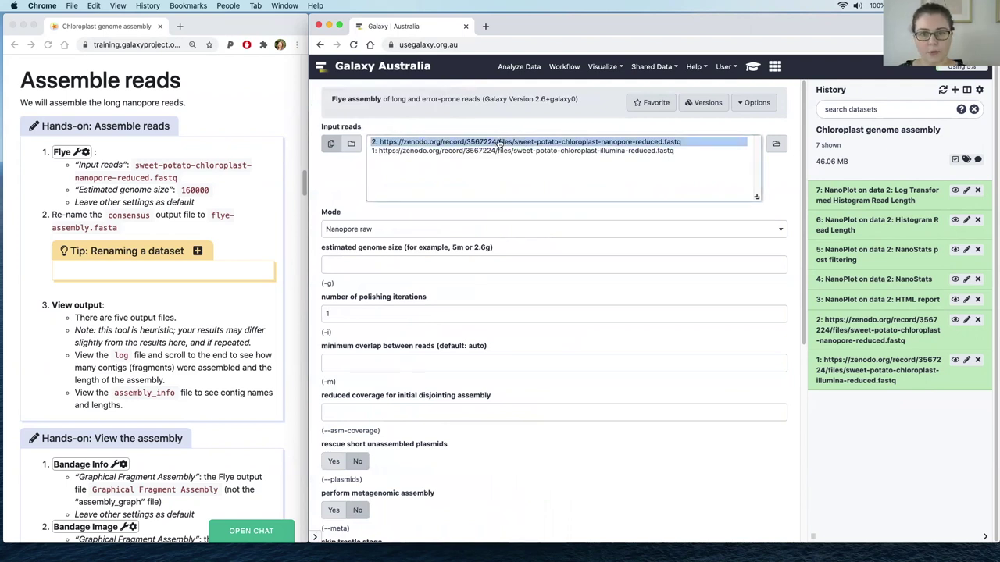
left_click(381, 269)
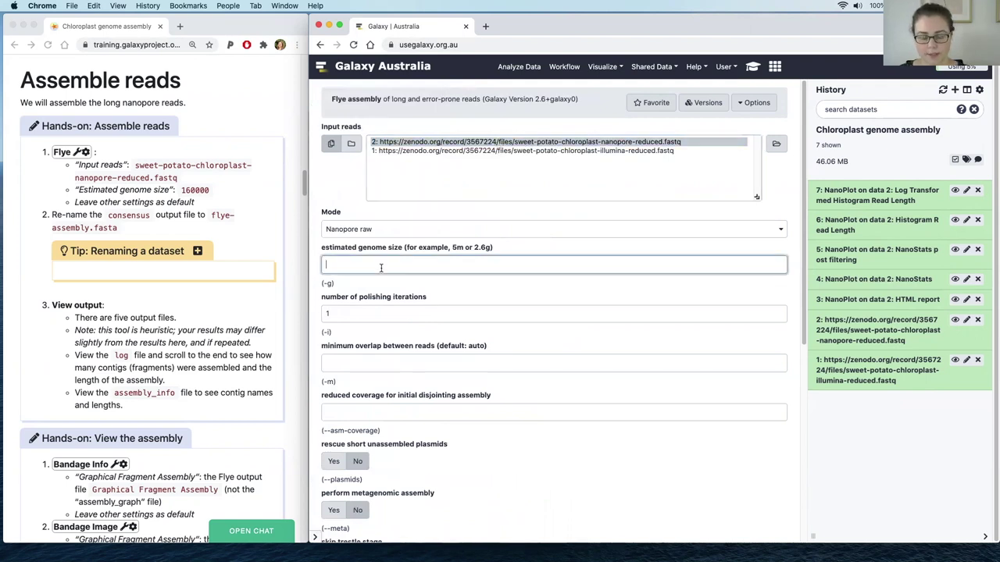
type("160000")
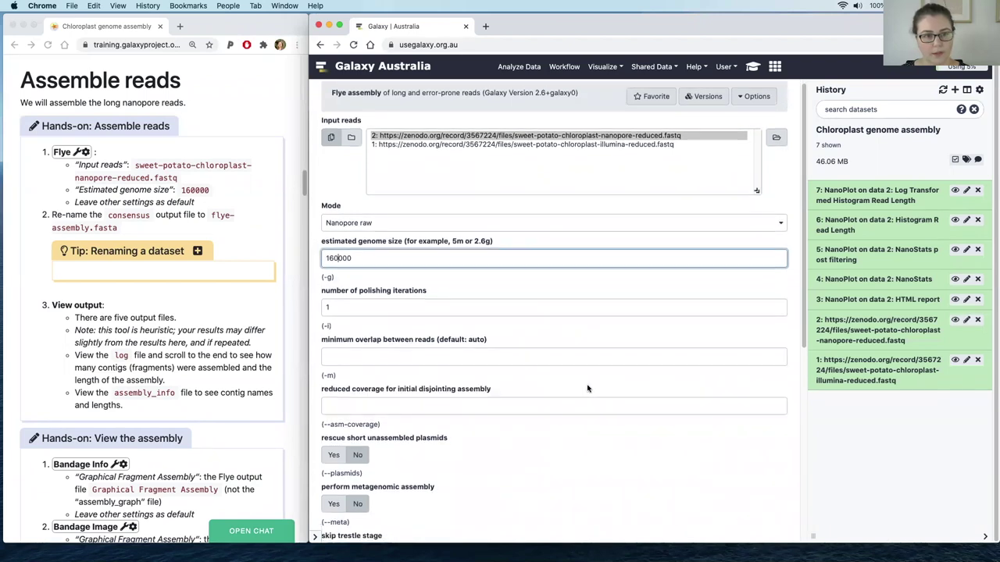
scroll(587, 389, "down", 5)
left_click(349, 367)
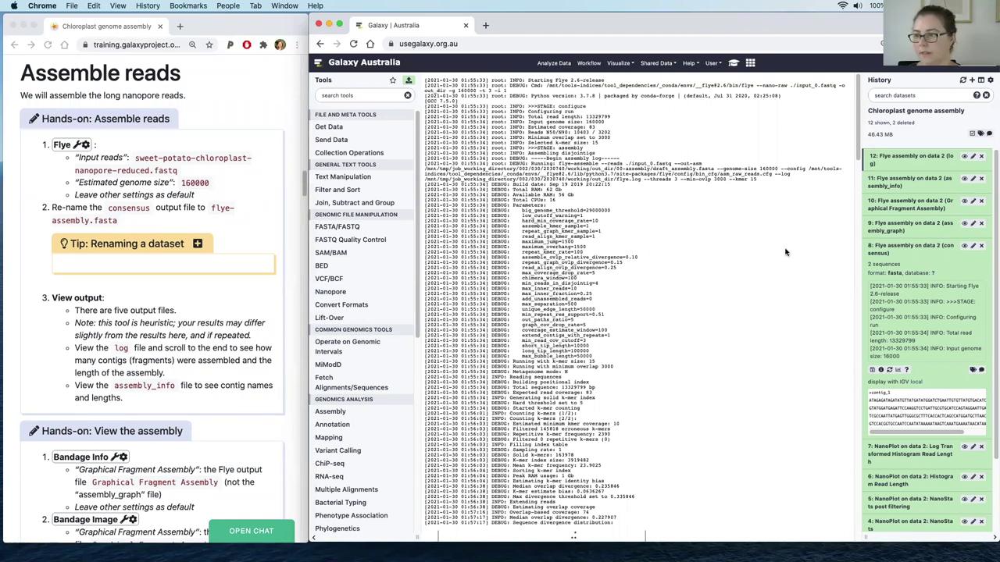
Collapse the Flye consensus dataset's details and examine the assembly statistics at the end of the Flye log, highlighting the total length.
left_click(888, 248)
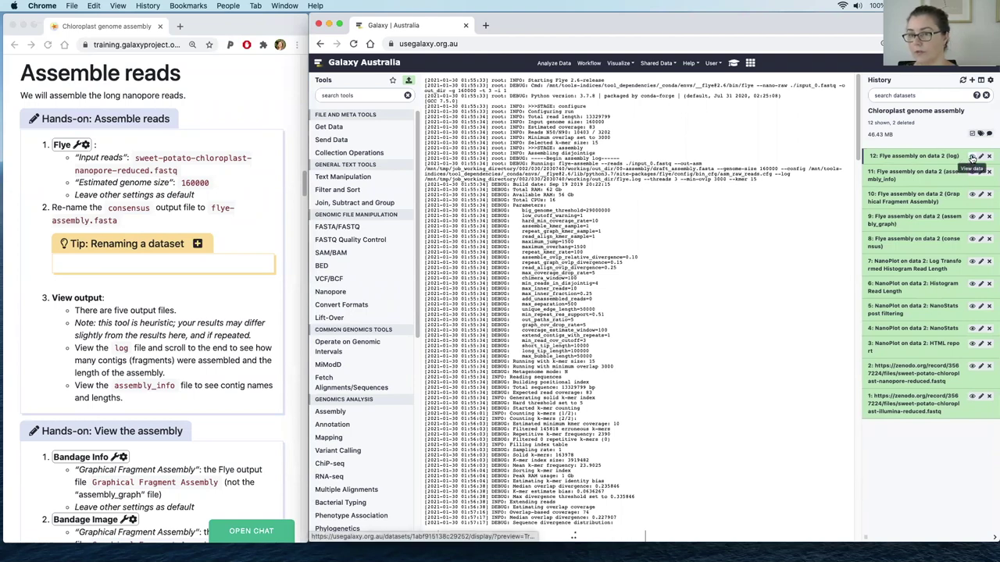
scroll(688, 348, "down", 15)
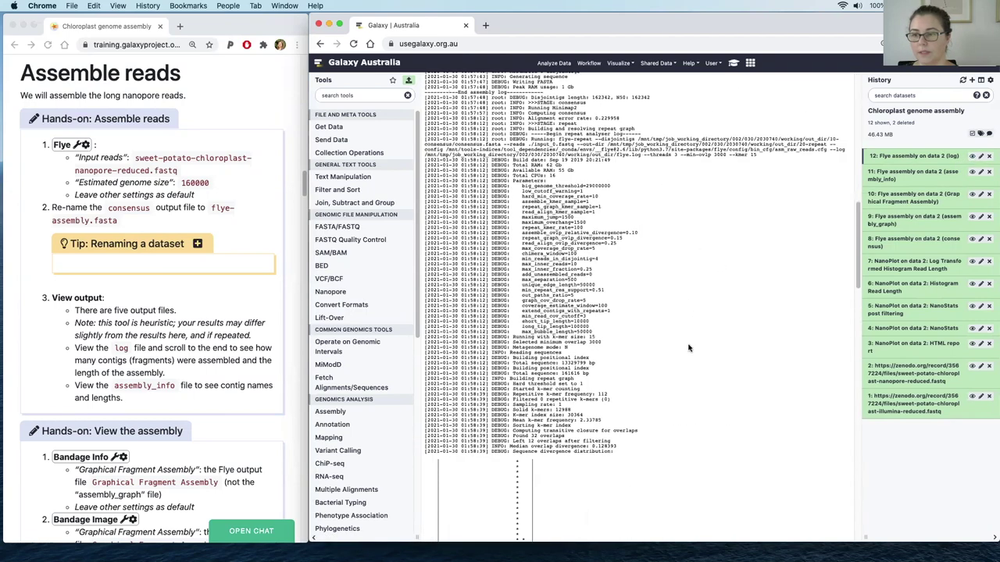
scroll(688, 348, "down", 15)
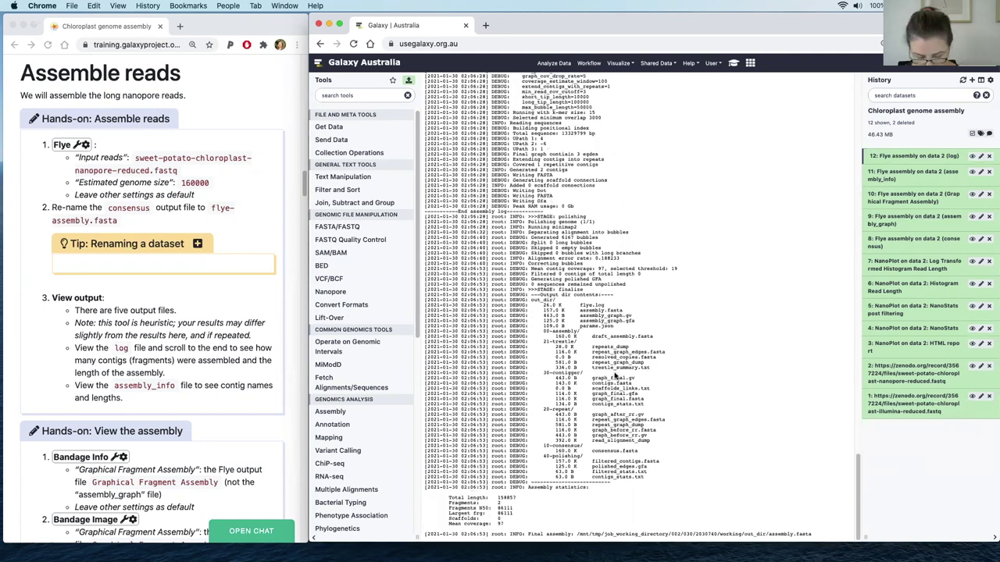
scroll(614, 377, "up", 5)
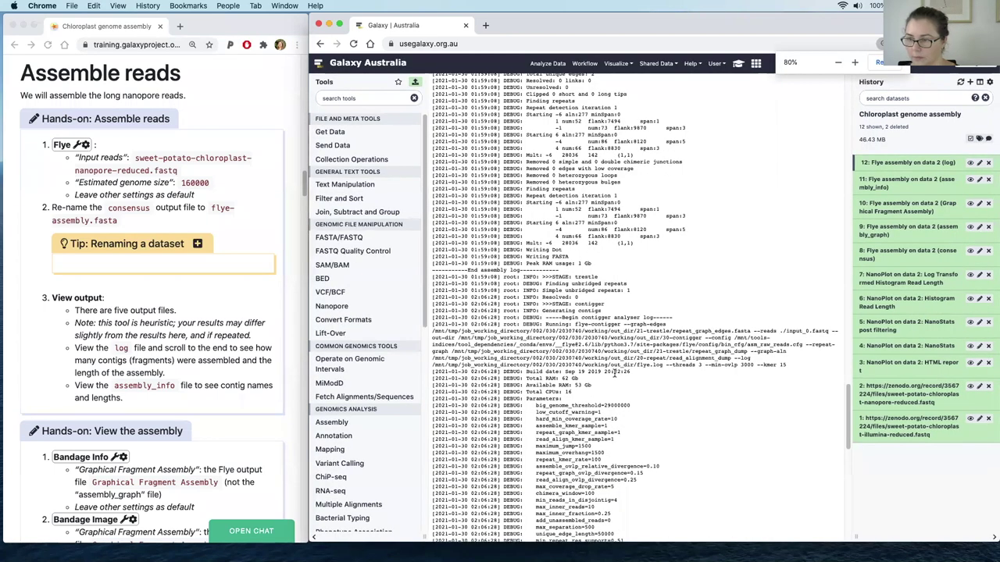
key("super+equal")
scroll(619, 375, "down", 10)
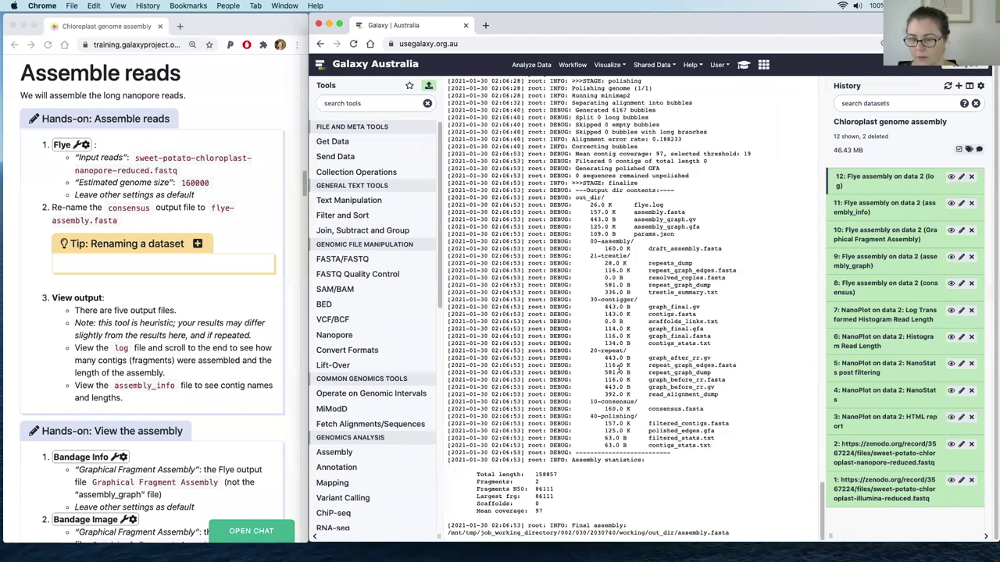
left_click_drag(531, 475, 571, 474)
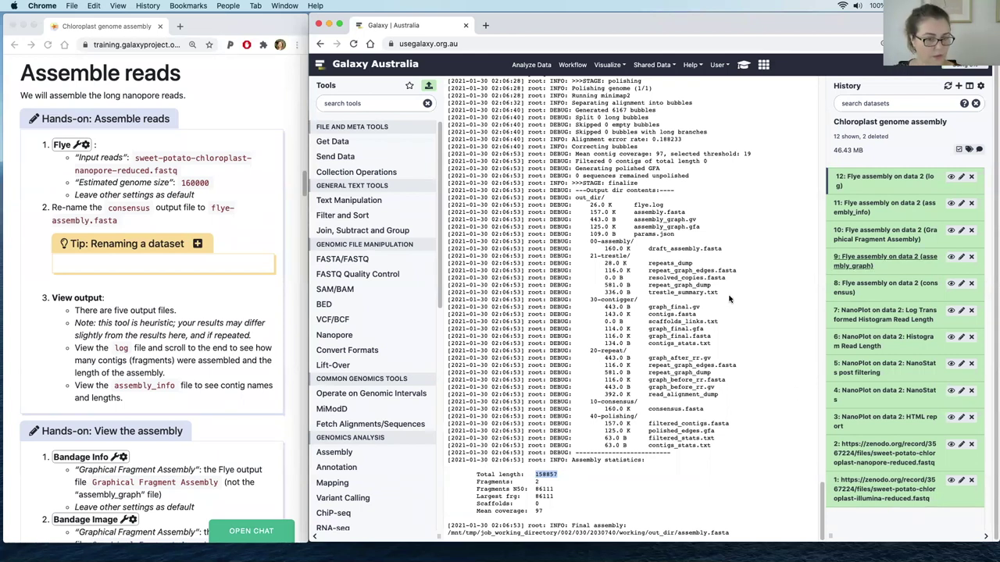
Following the tutorial's View the assembly section, run Bandage Image on the Flye Graphical Fragment Assembly dataset with the default settings.
scroll(215, 392, "down", 1)
scroll(214, 392, "down", 4)
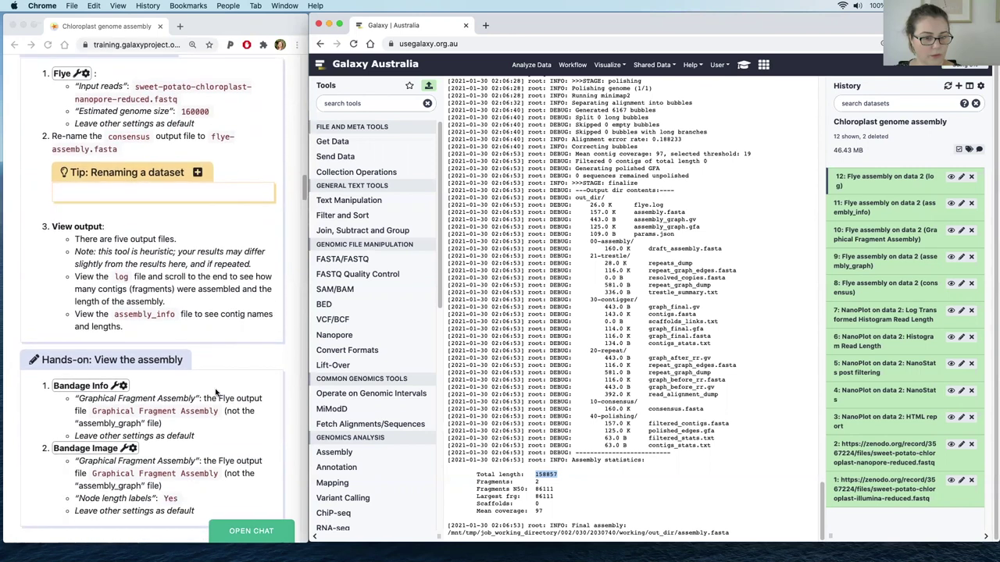
scroll(226, 393, "down", 10)
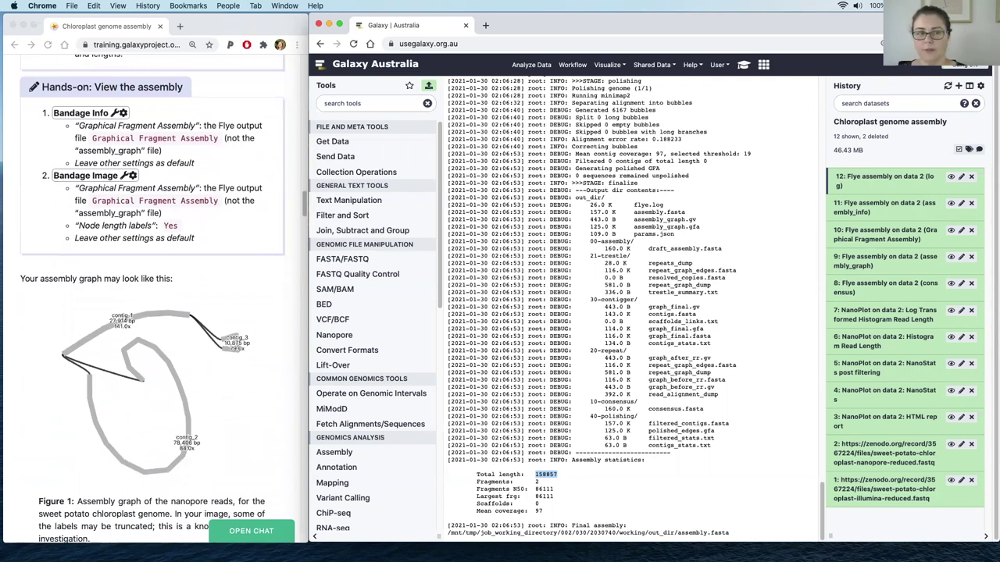
left_click(368, 101)
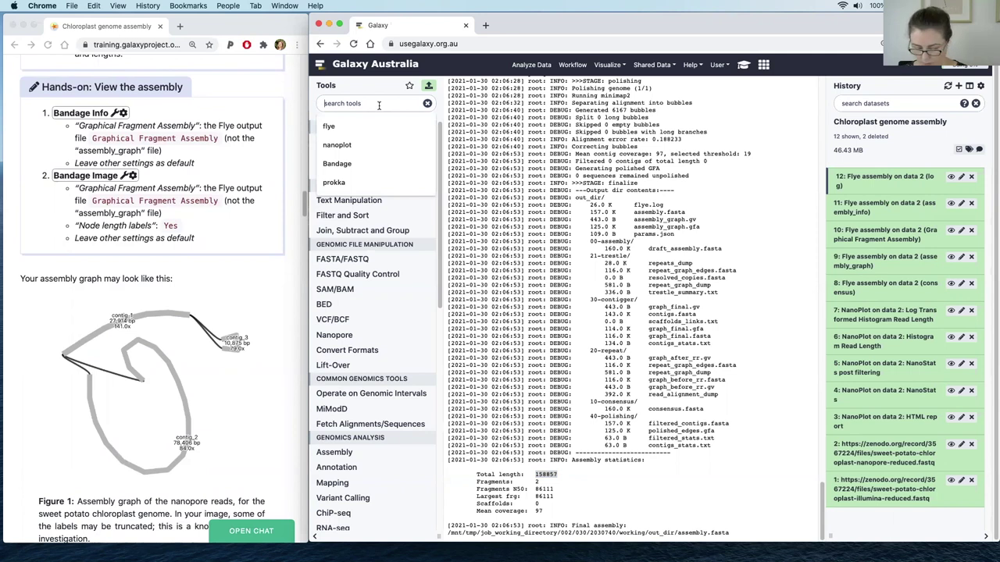
type("Bandage")
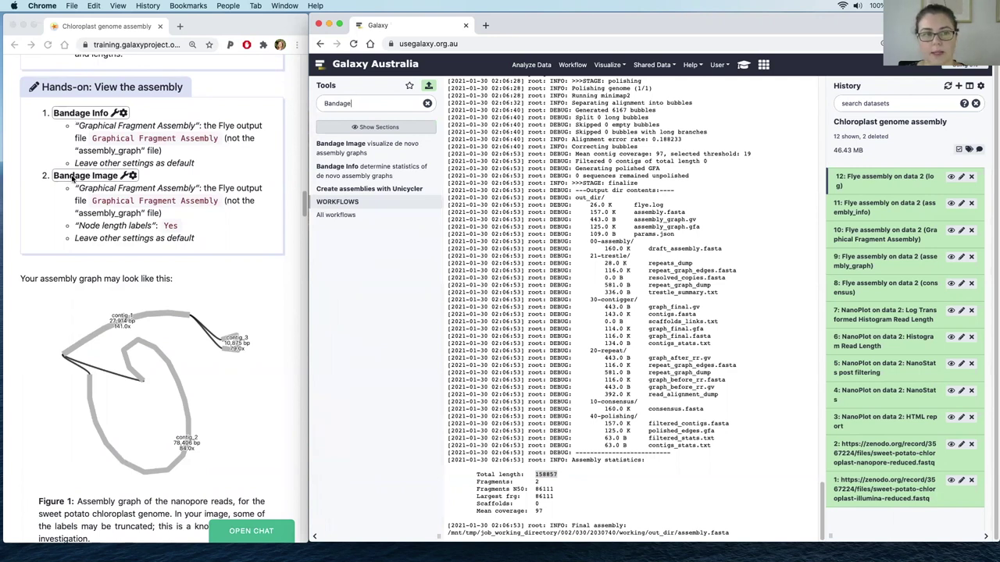
left_click(342, 146)
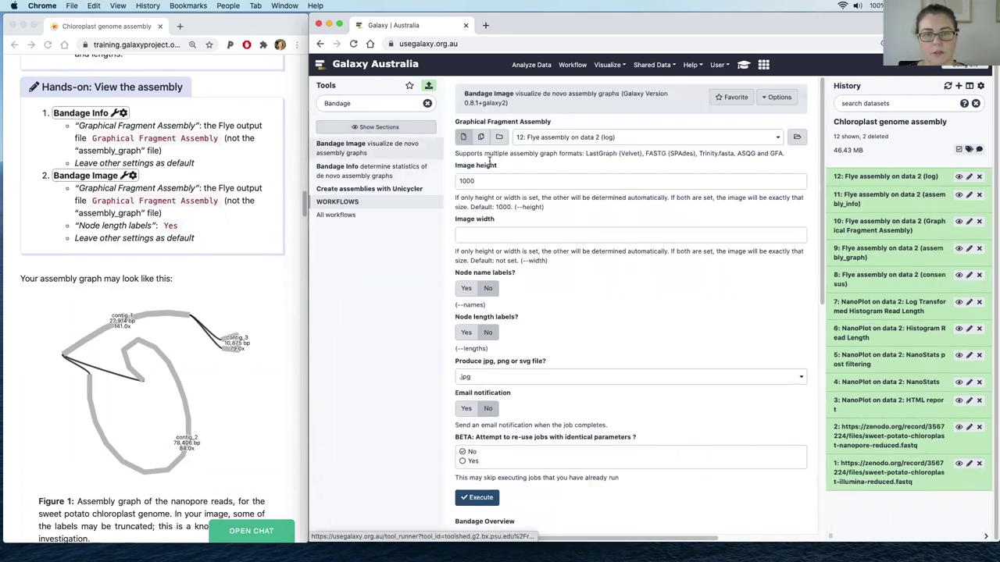
left_click(711, 140)
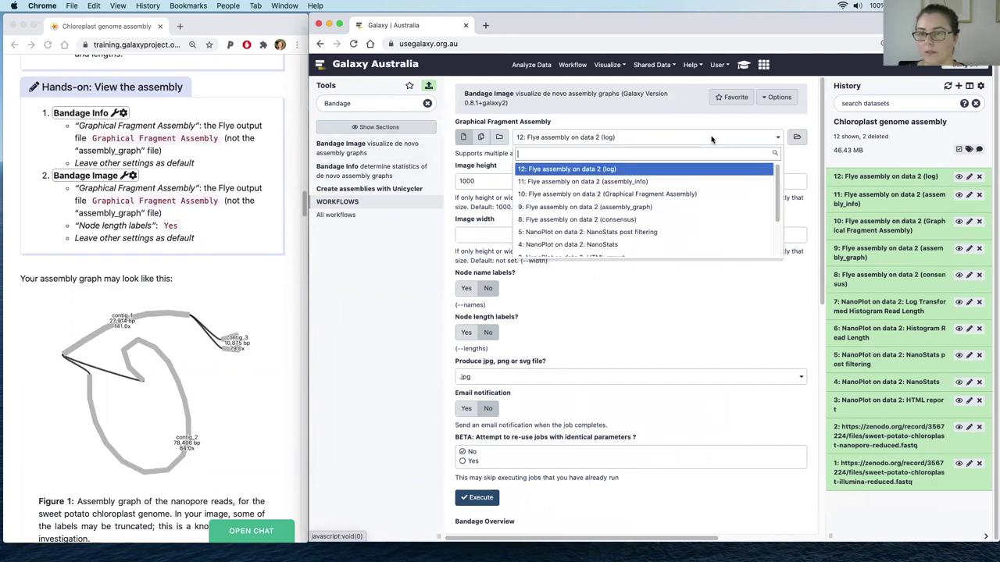
left_click(666, 196)
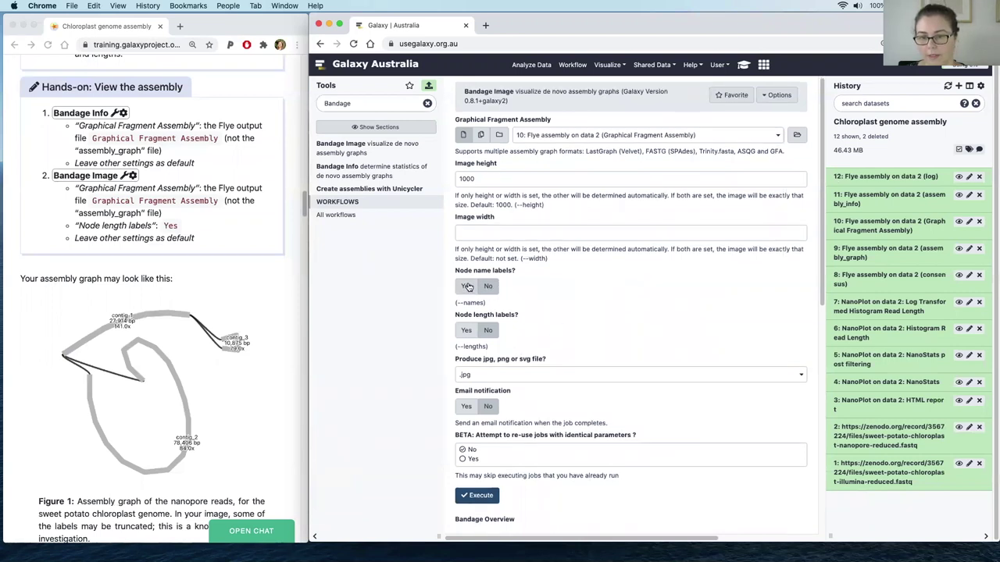
scroll(599, 306, "down", 5)
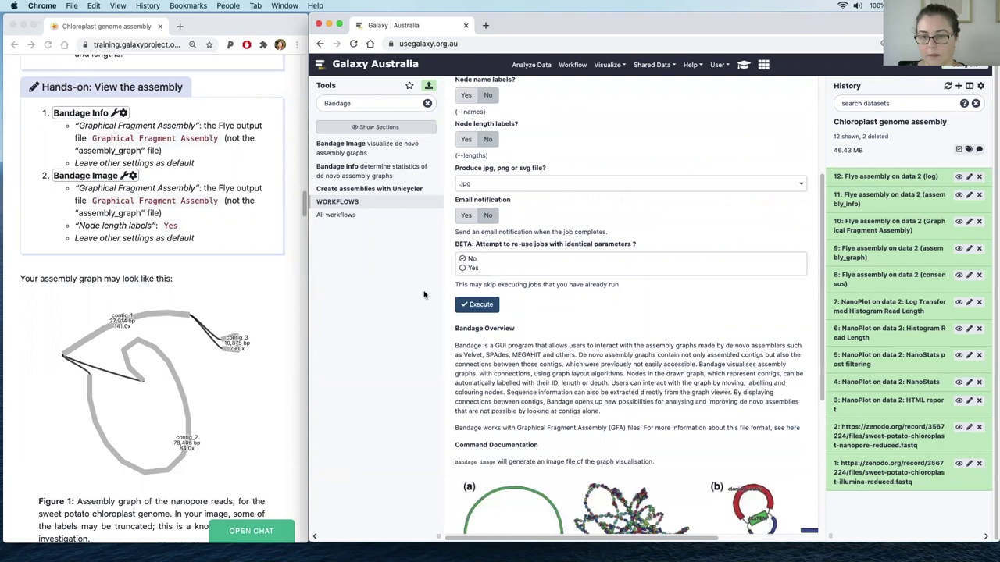
left_click(476, 304)
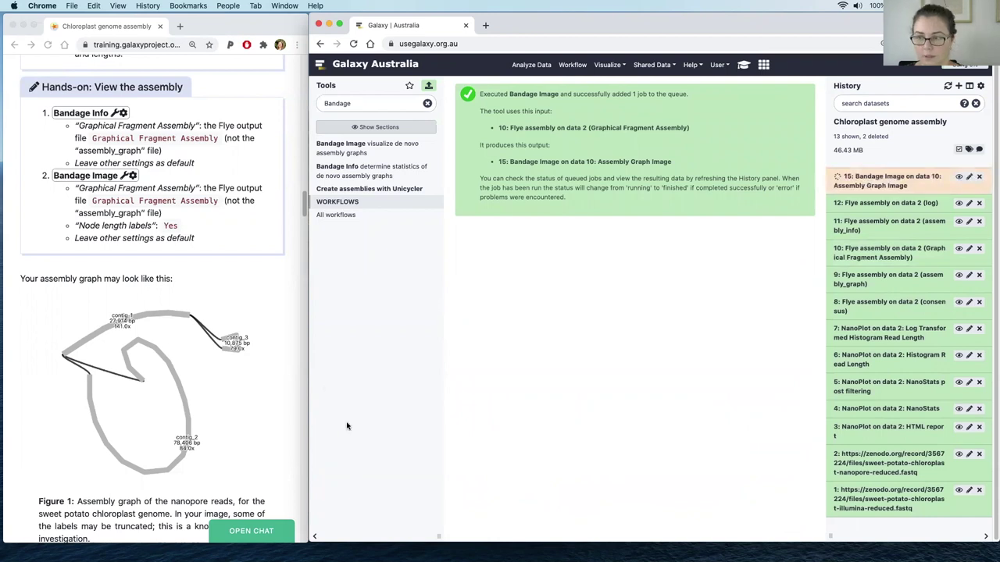
View the Bandage Assembly Graph Image with the tools list hidden, fitting the whole graph in view to compare with the tutorial's Figure 1.
left_click(314, 538)
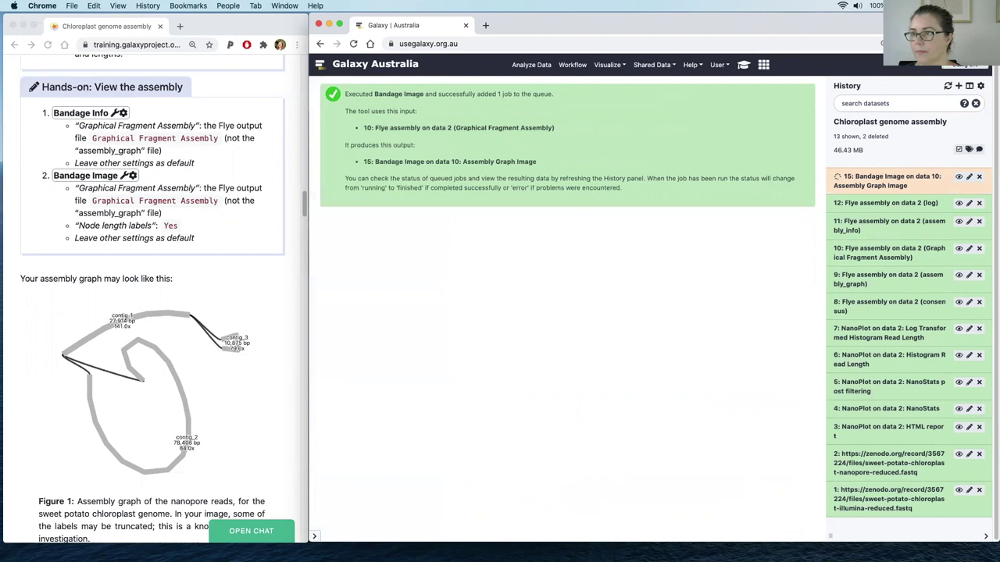
scroll(265, 298, "down", 2)
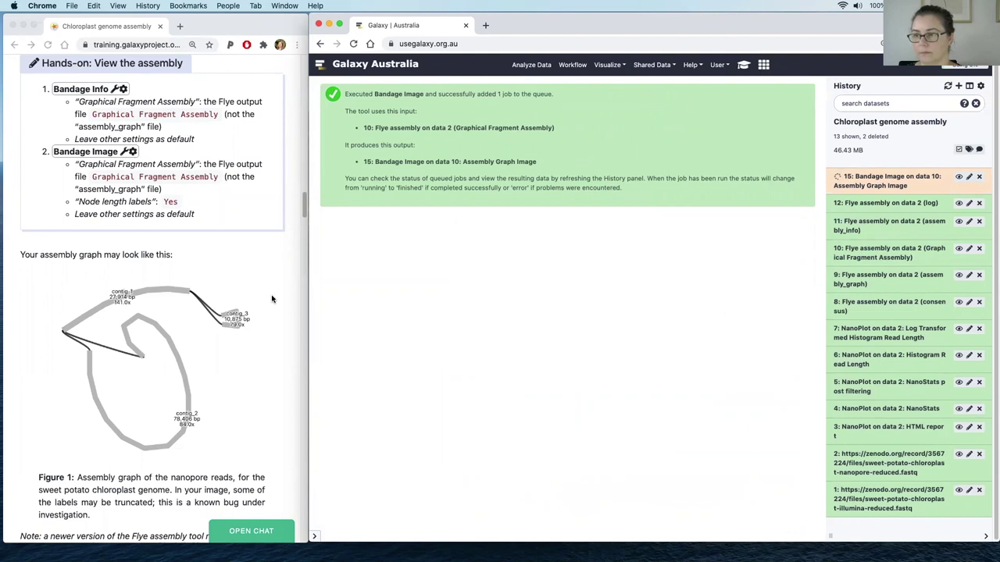
scroll(271, 299, "down", 5)
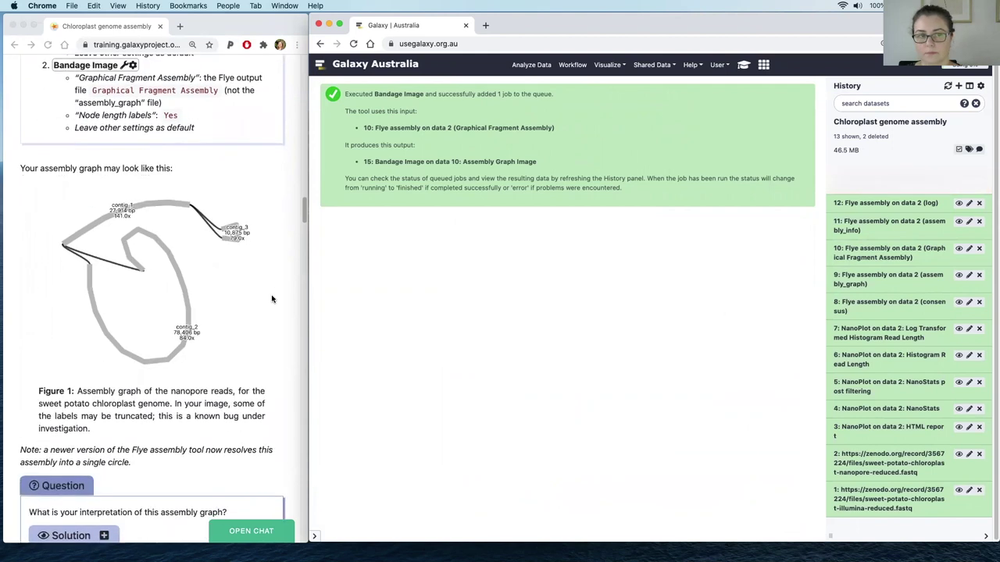
scroll(271, 299, "up", 2)
scroll(272, 298, "down", 1)
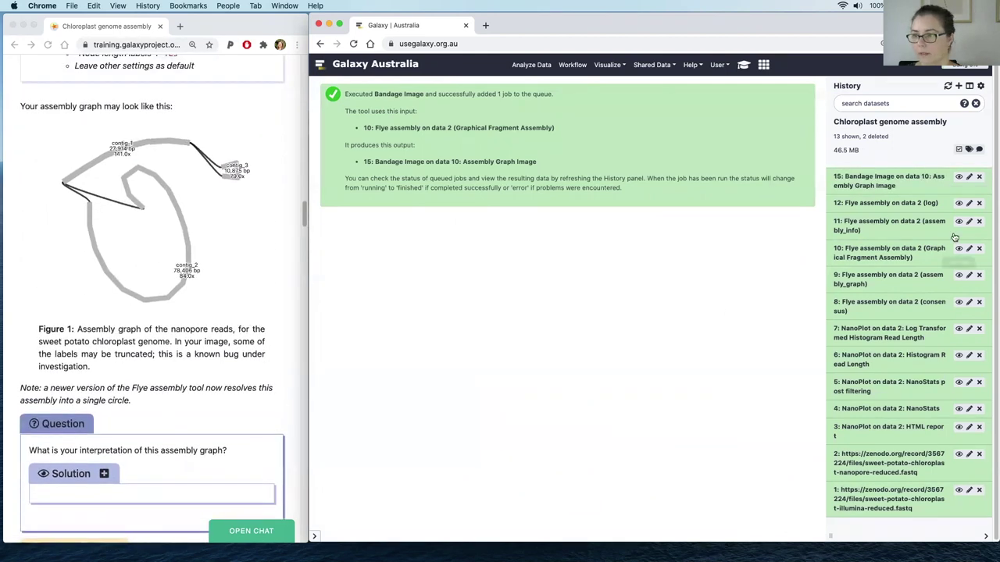
left_click(960, 178)
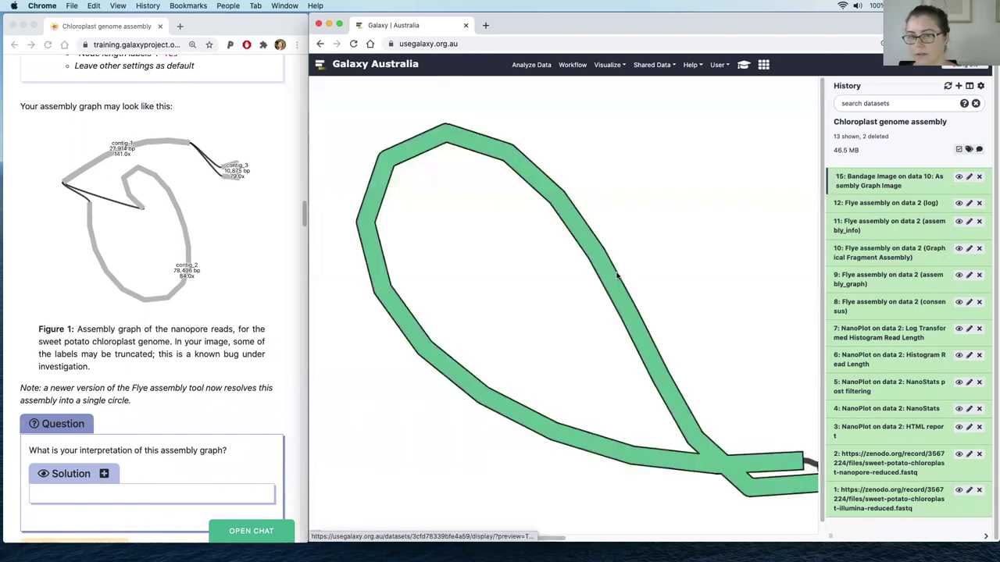
key("super+minus")
key("super+minus")
key("super+minus")
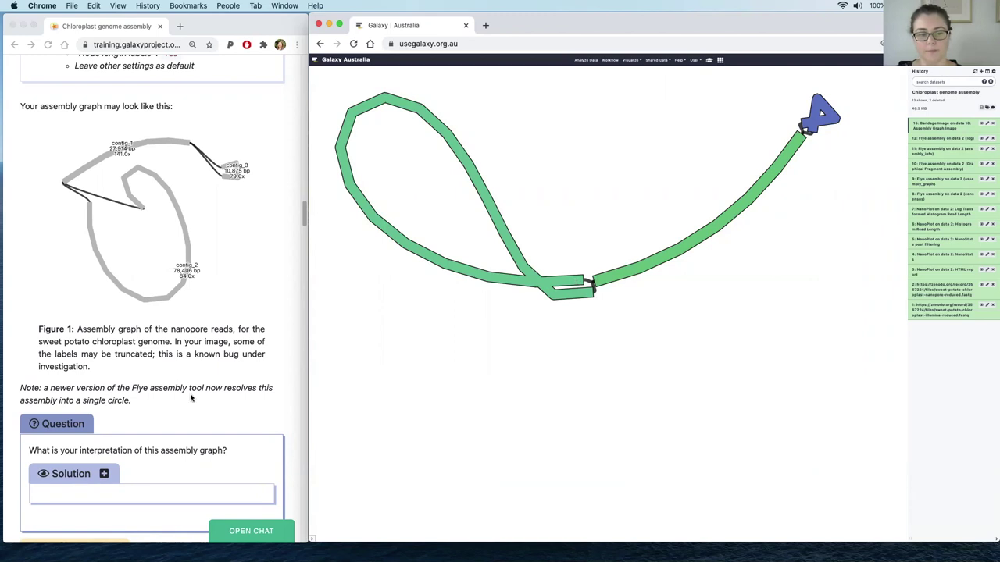
Read the tutorial's solution on interpreting the assembly graph, collapse it again, and review the Further Learning suggestions.
scroll(191, 396, "down", 2)
scroll(193, 397, "down", 6)
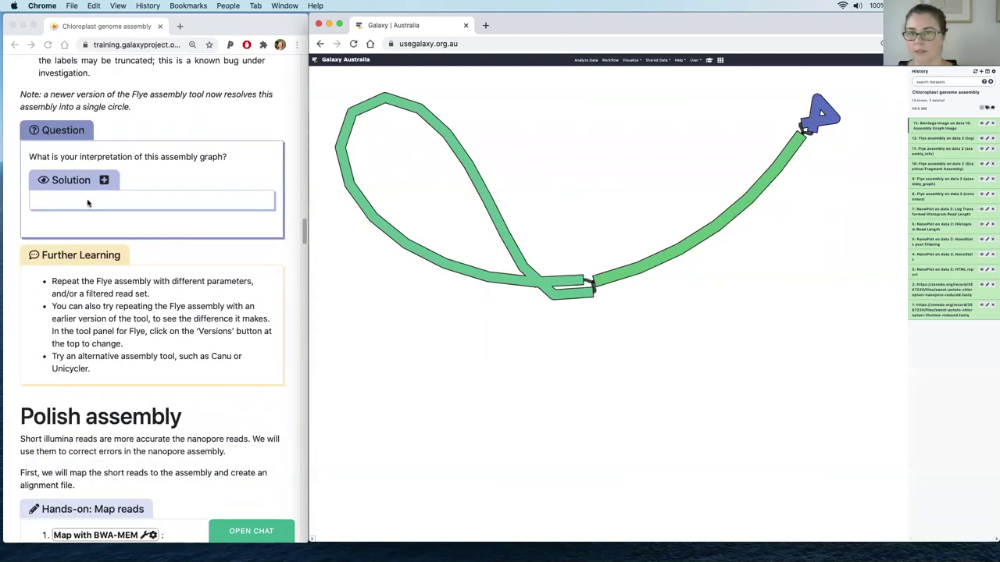
scroll(172, 176, "down", 1)
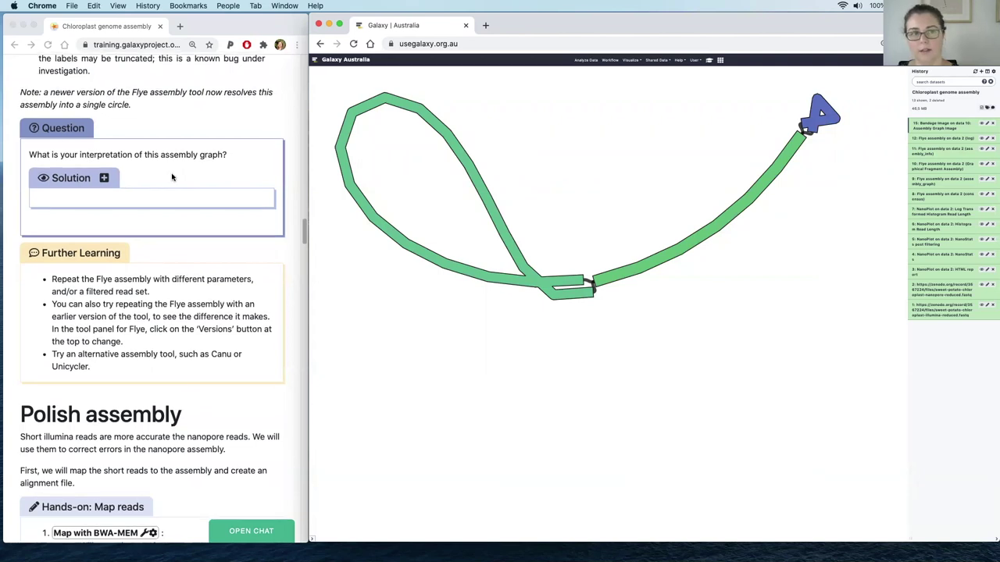
scroll(172, 177, "down", 3)
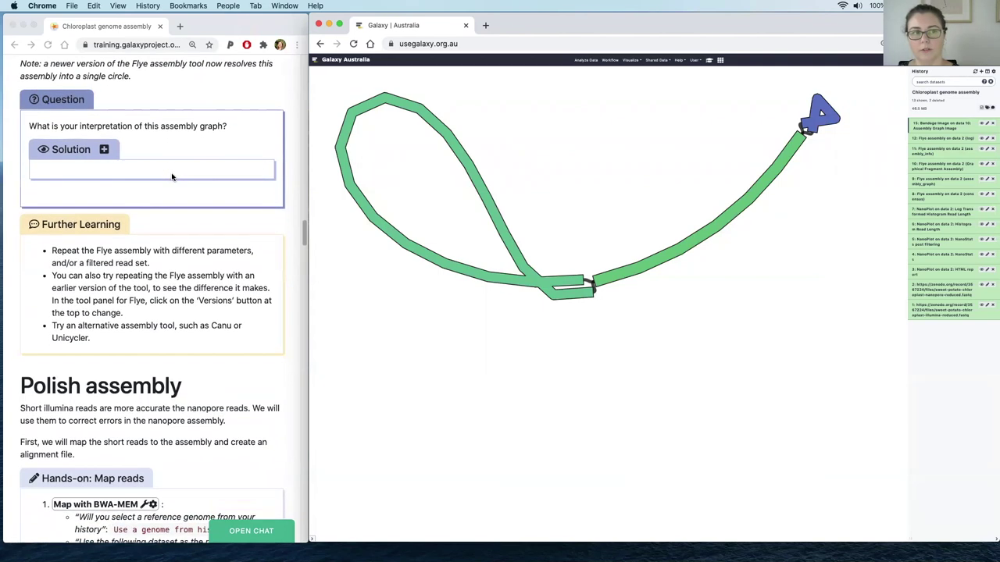
left_click(104, 130)
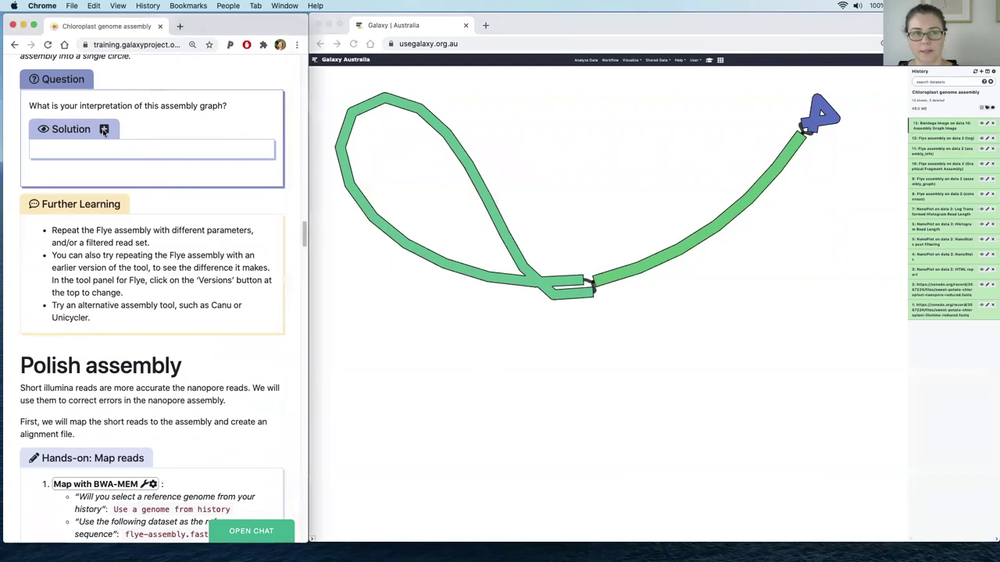
left_click(104, 130)
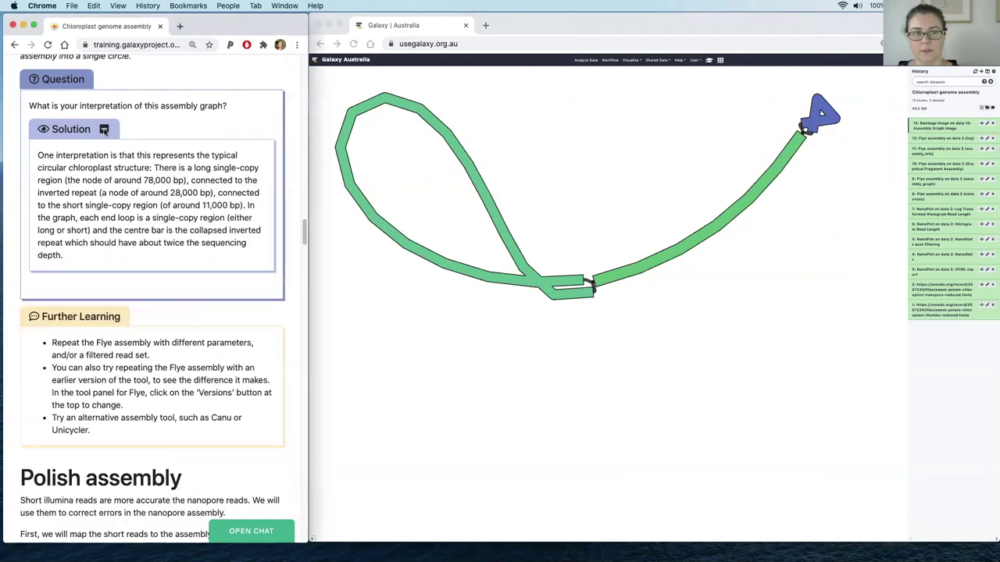
left_click(104, 130)
scroll(253, 184, "down", 2)
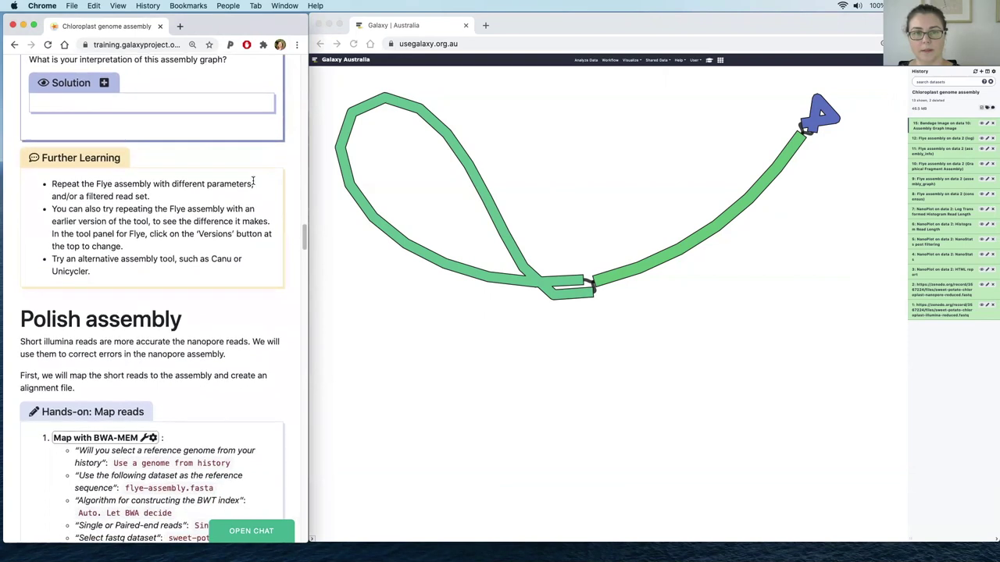
scroll(252, 184, "down", 2)
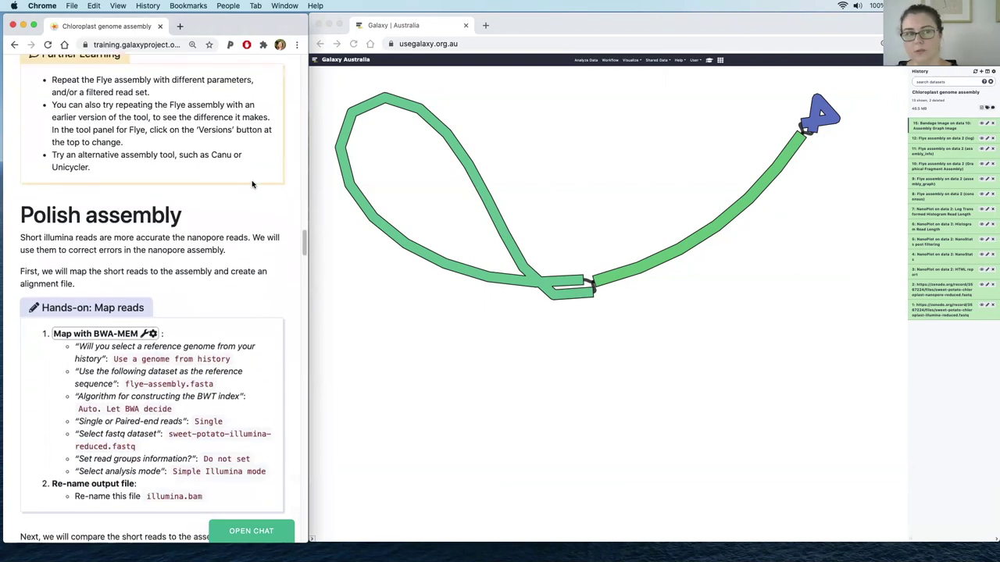
scroll(252, 183, "up", 1)
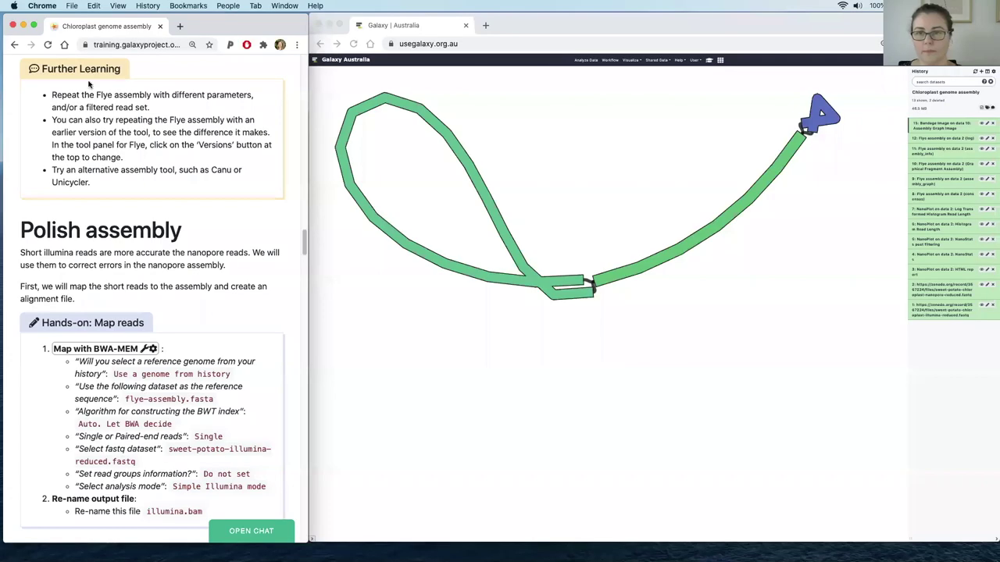
Bring the tutorial's Map reads instructions into view, restore the Galaxy tools list, and enlarge the Galaxy page to a readable size.
scroll(286, 357, "down", 1)
scroll(286, 358, "down", 5)
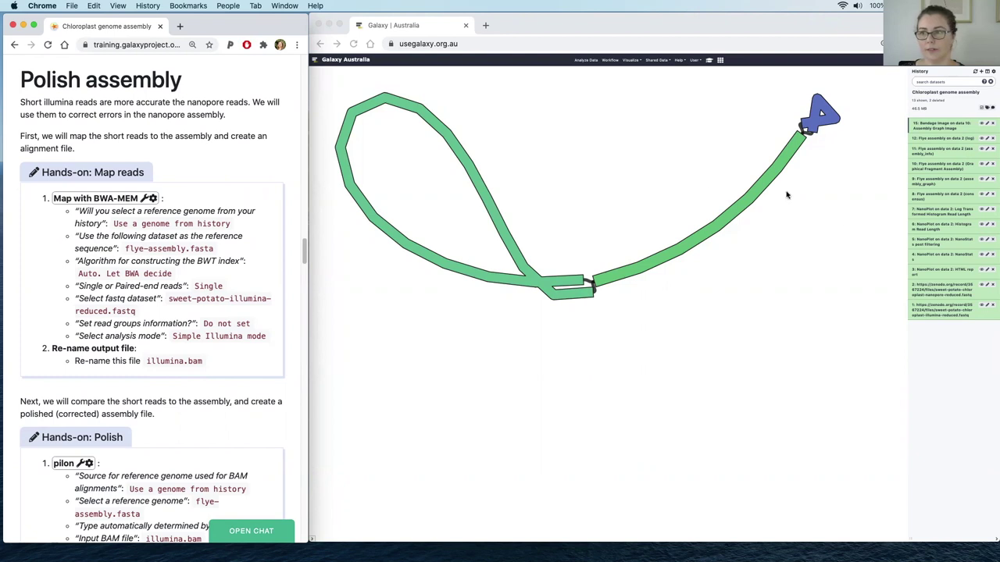
left_click(815, 316)
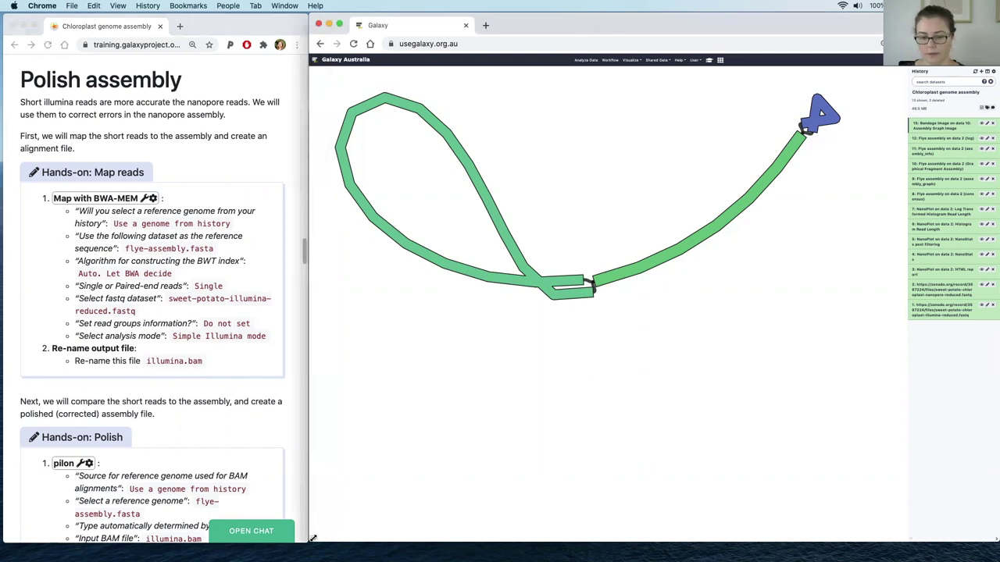
left_click(310, 539)
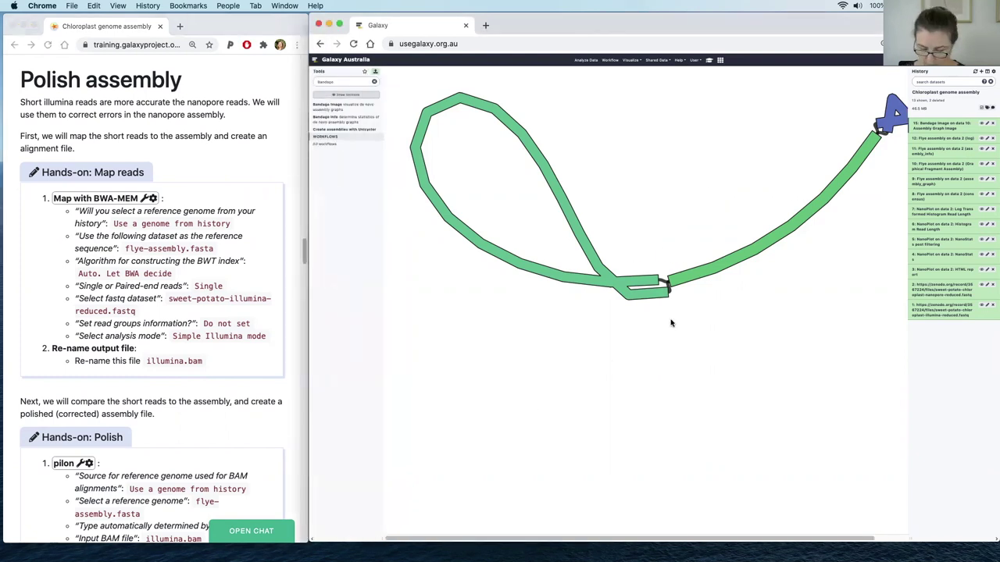
key("super+equal")
key("super+equal")
key("super+equal")
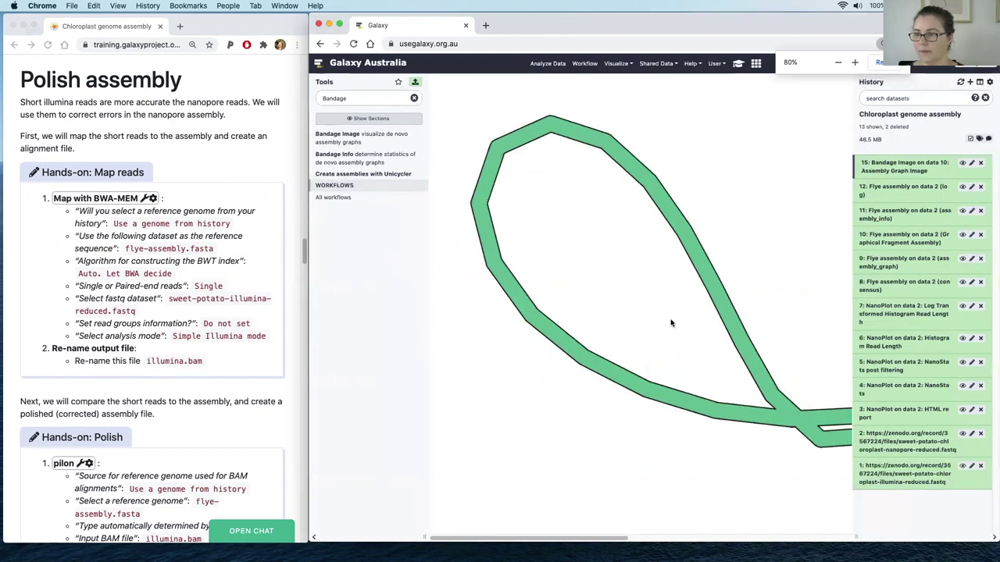
key("super+equal")
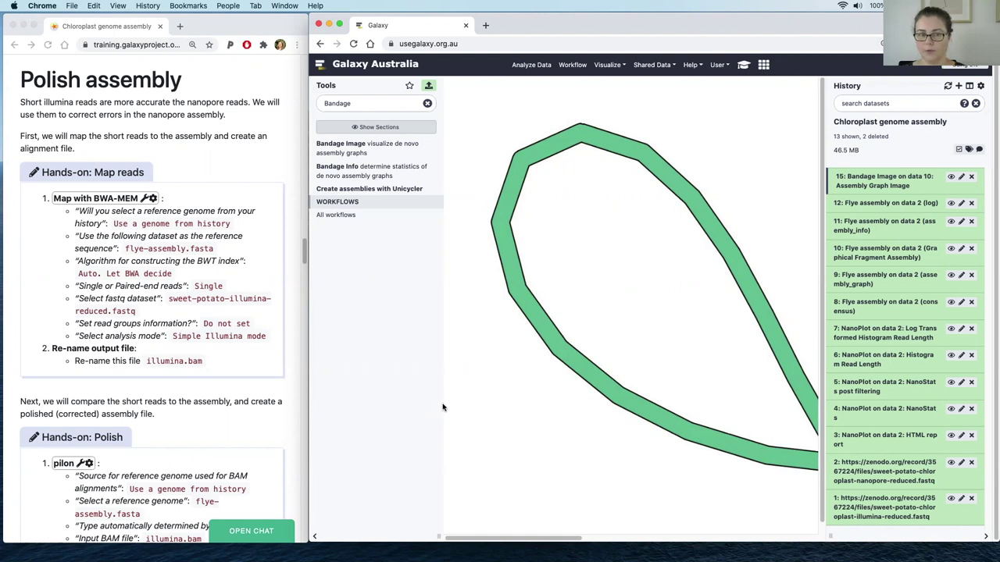
Replace the tool search with "bwa" and open the Map with BWA-MEM tool.
left_click(427, 103)
left_click(379, 102)
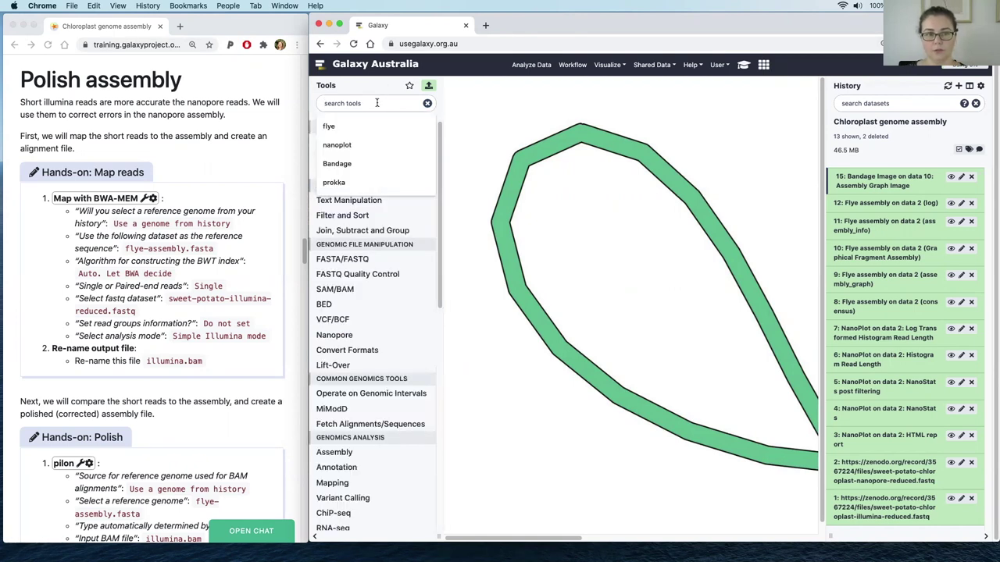
type("bwa")
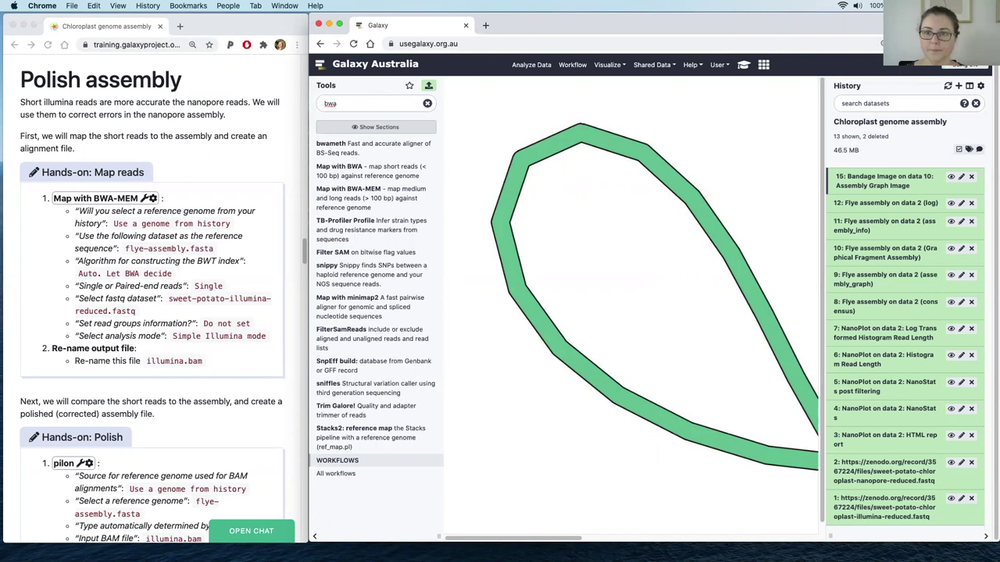
left_click(345, 200)
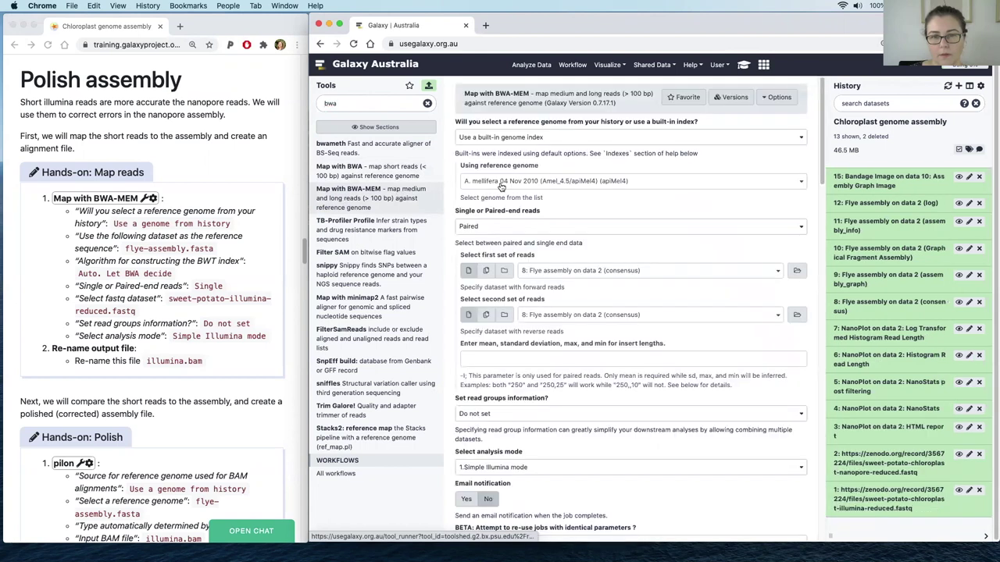
Set BWA-MEM to use a genome from history and build index, with the Flye assembly consensus dataset as the reference sequence.
left_click(611, 138)
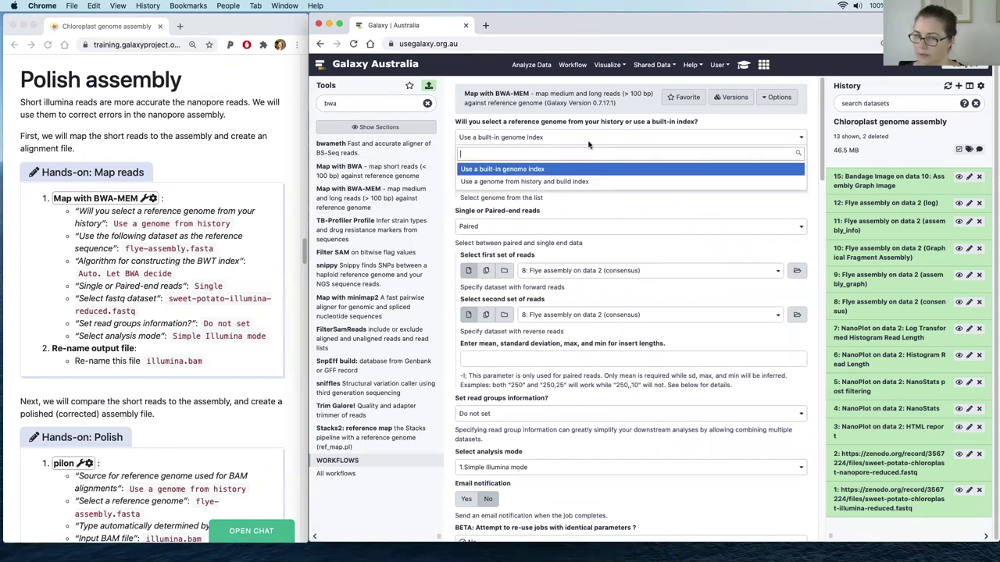
left_click(562, 181)
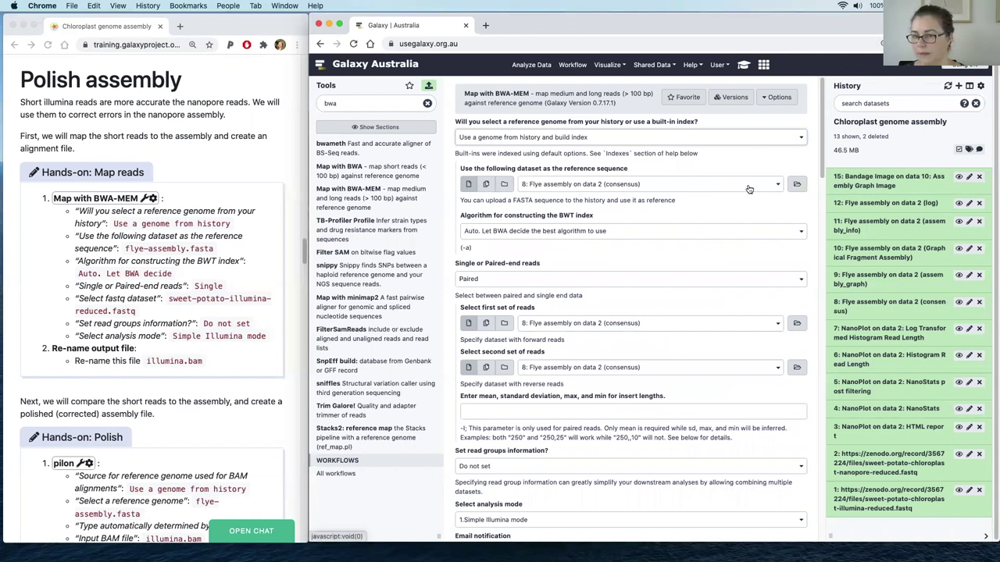
left_click(709, 187)
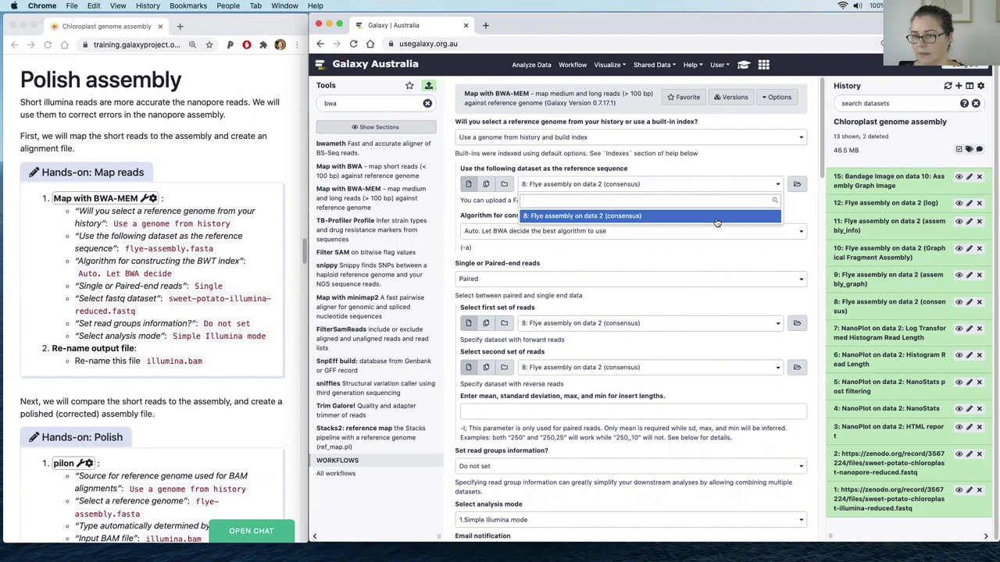
left_click(714, 217)
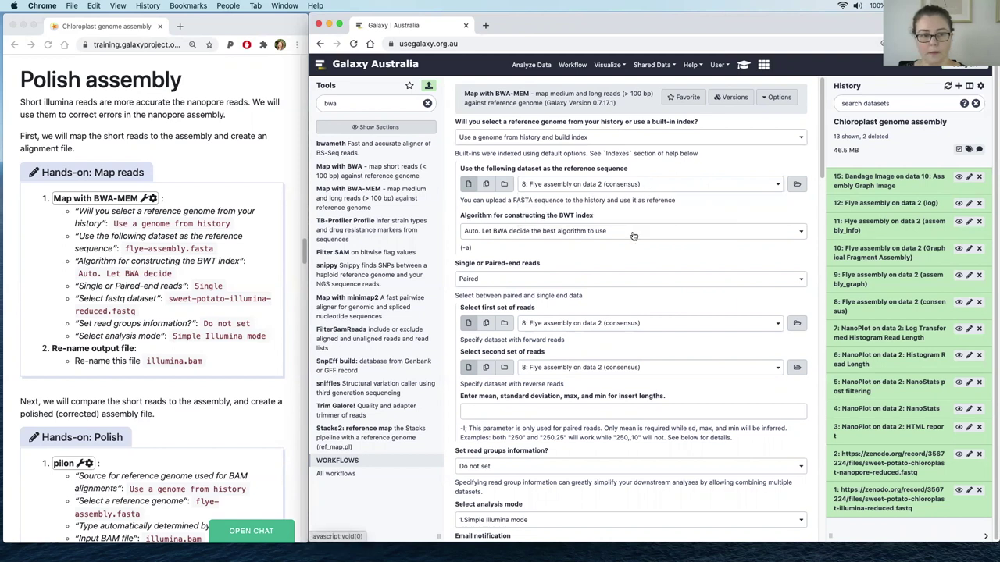
Set the read type to Single and choose the sweet-potato-chloroplast-illumina-reduced.fastq dataset as the fastq input.
scroll(574, 228, "down", 1)
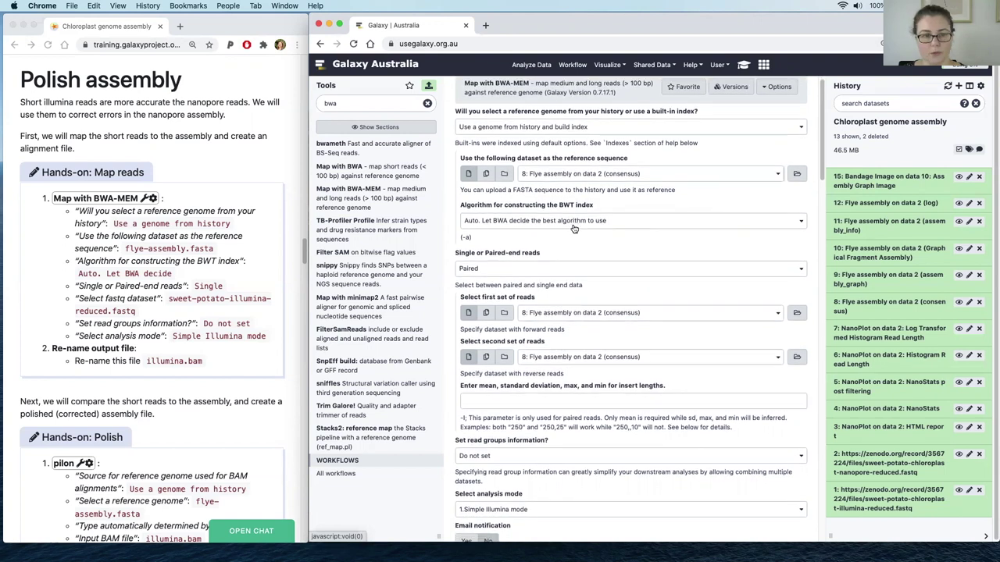
scroll(591, 228, "down", 1)
left_click(568, 268)
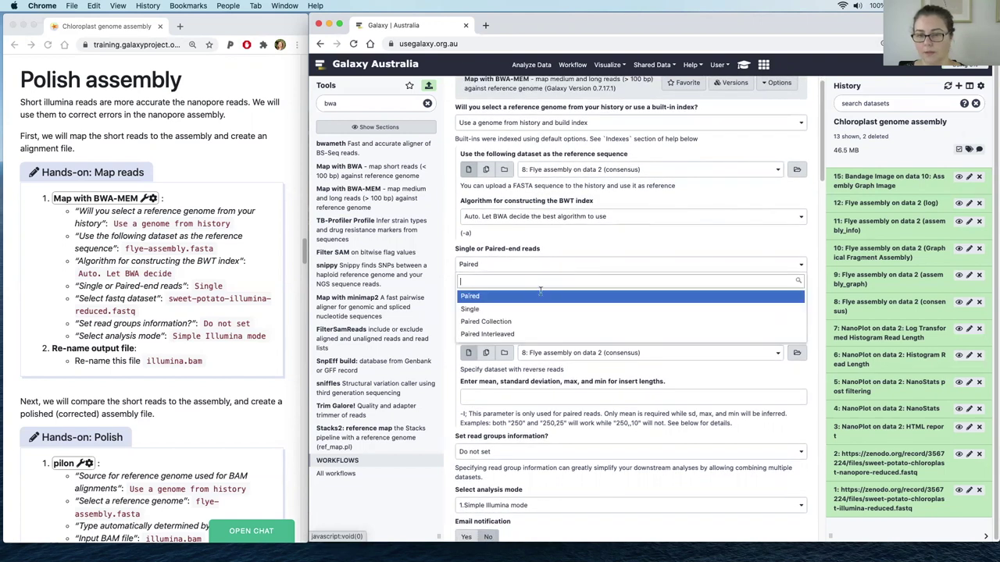
left_click(508, 309)
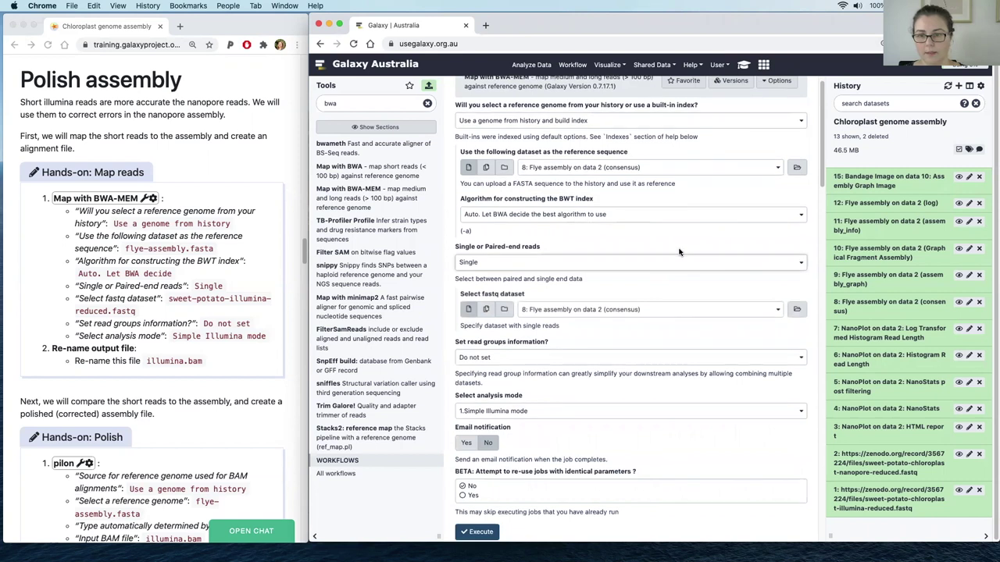
scroll(679, 251, "down", 2)
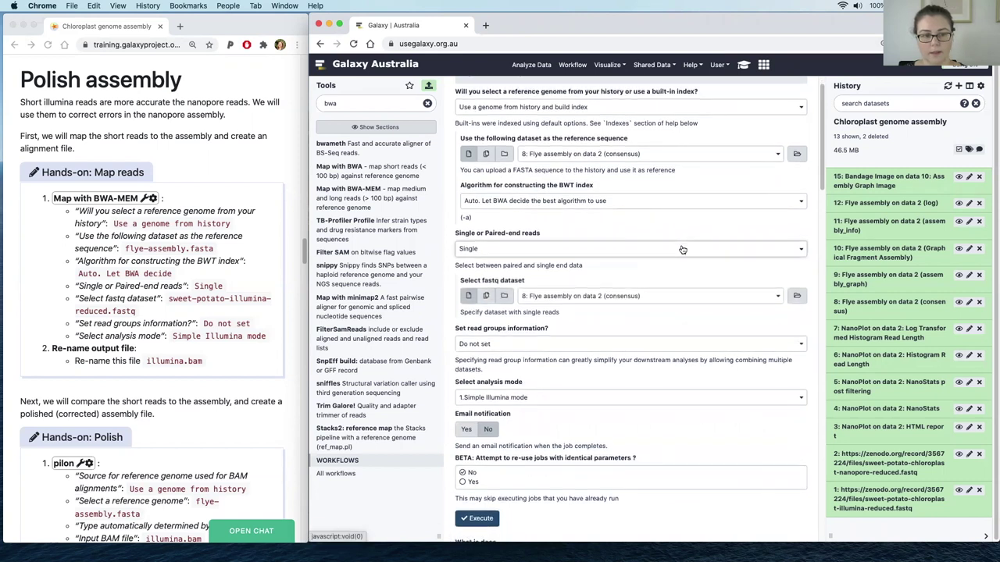
scroll(679, 249, "down", 2)
left_click(625, 277)
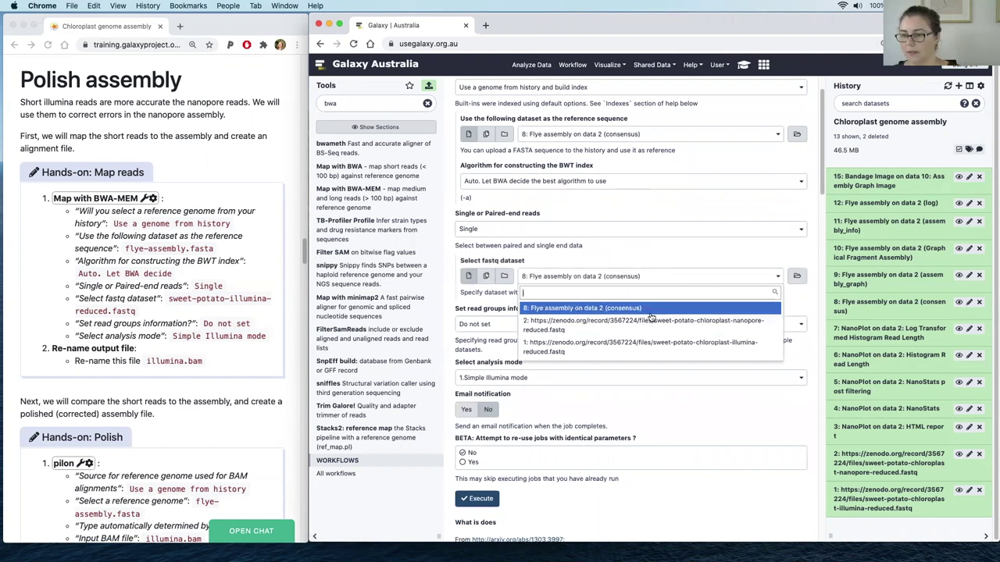
left_click(652, 345)
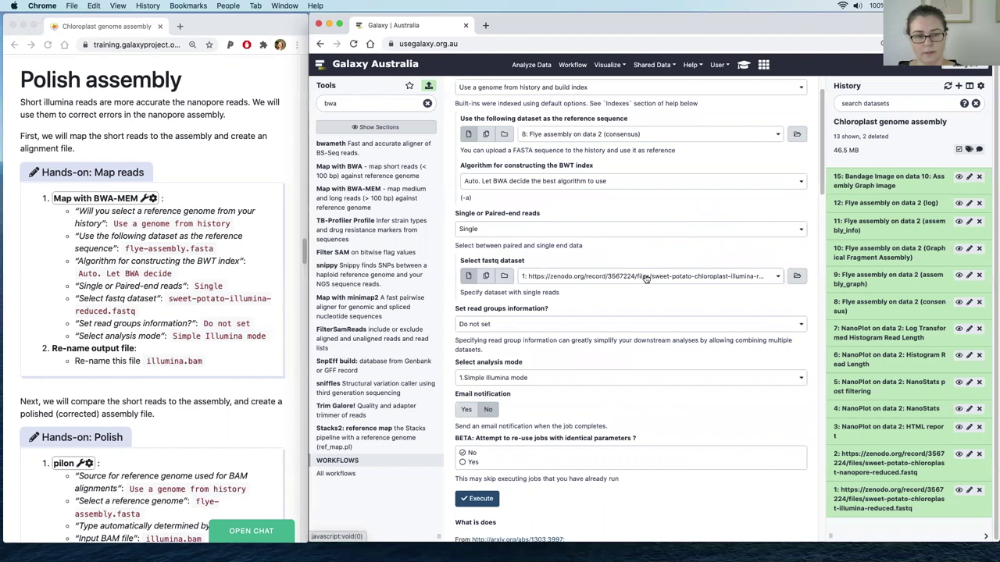
Run Map with BWA-MEM, leaving read groups information at Do not set and the analysis mode at Simple Illumina mode.
scroll(635, 305, "down", 1)
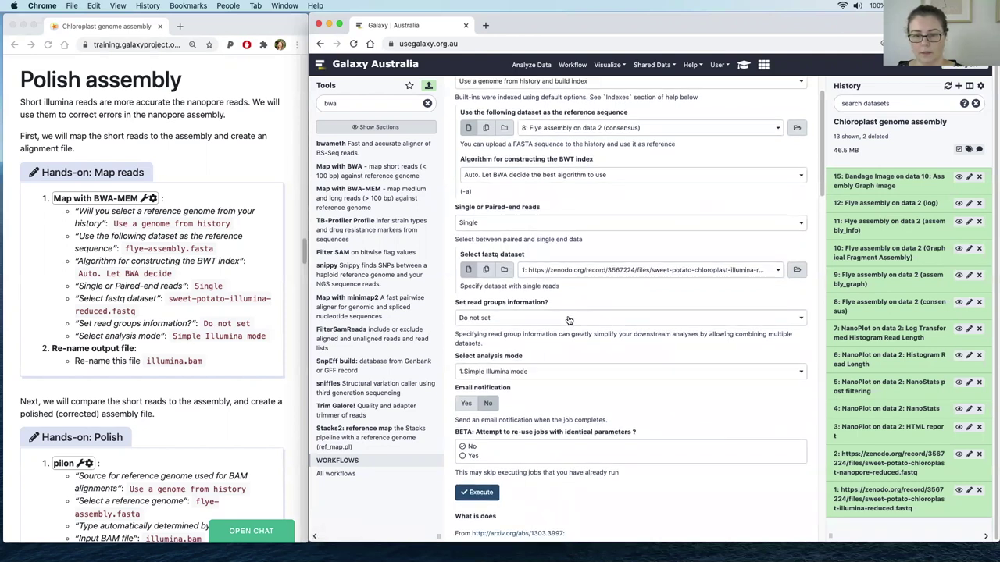
scroll(636, 386, "down", 3)
scroll(671, 365, "down", 5)
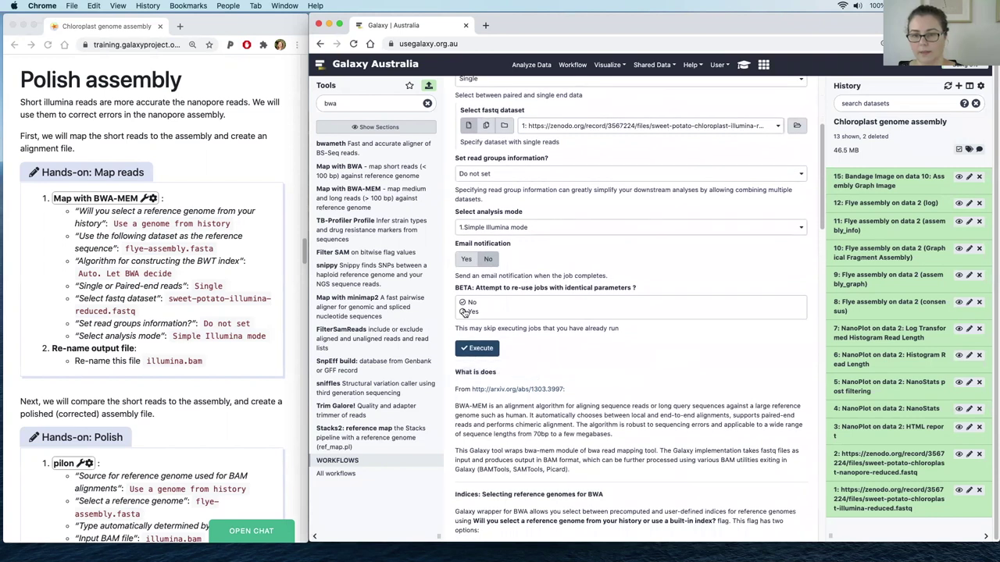
left_click(479, 348)
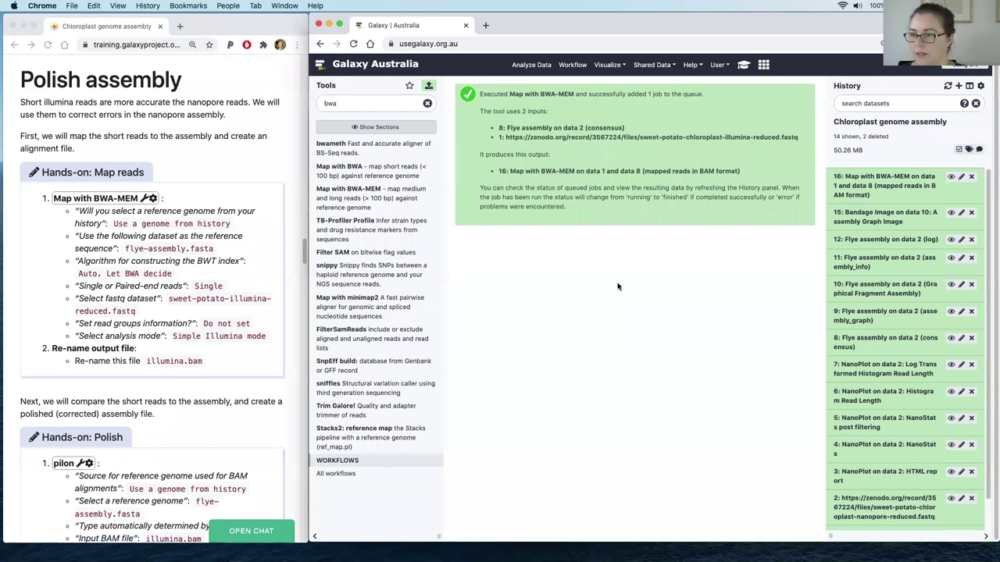
Rename the BWA-MEM mapped reads dataset to illumina.bam, save the attributes, and collapse its details in the history.
left_click(926, 194)
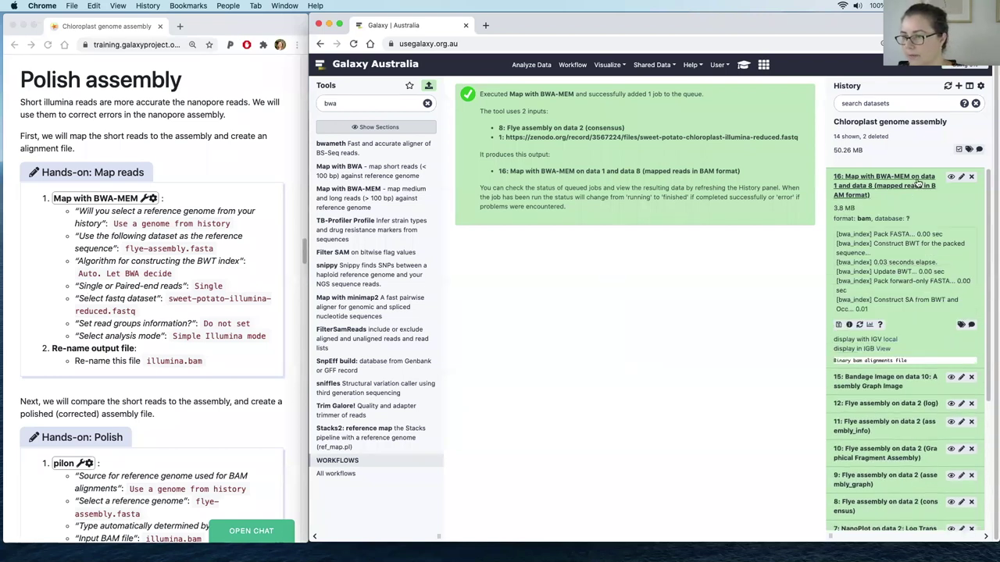
left_click(962, 178)
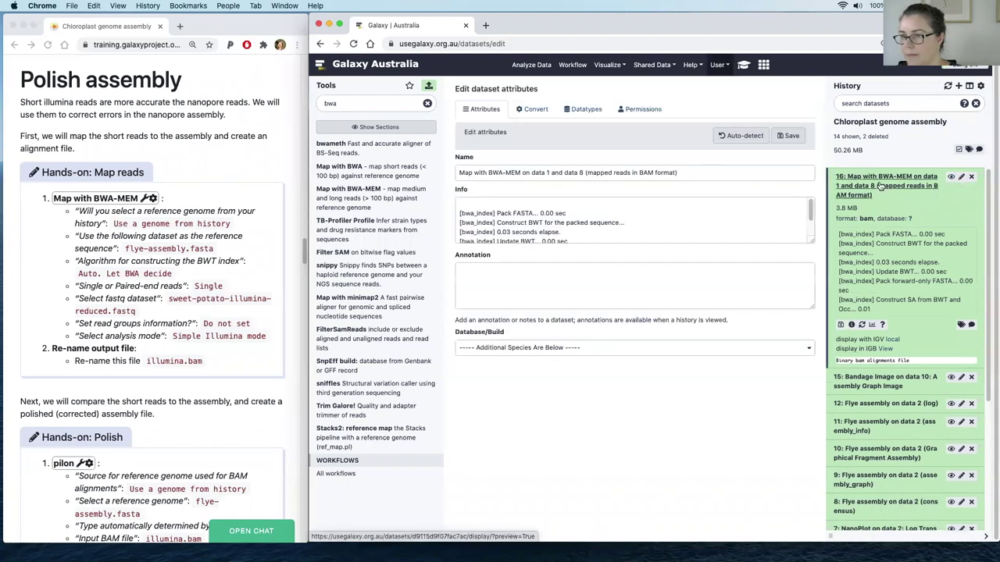
left_click(540, 173)
left_click_drag(709, 174, 456, 172)
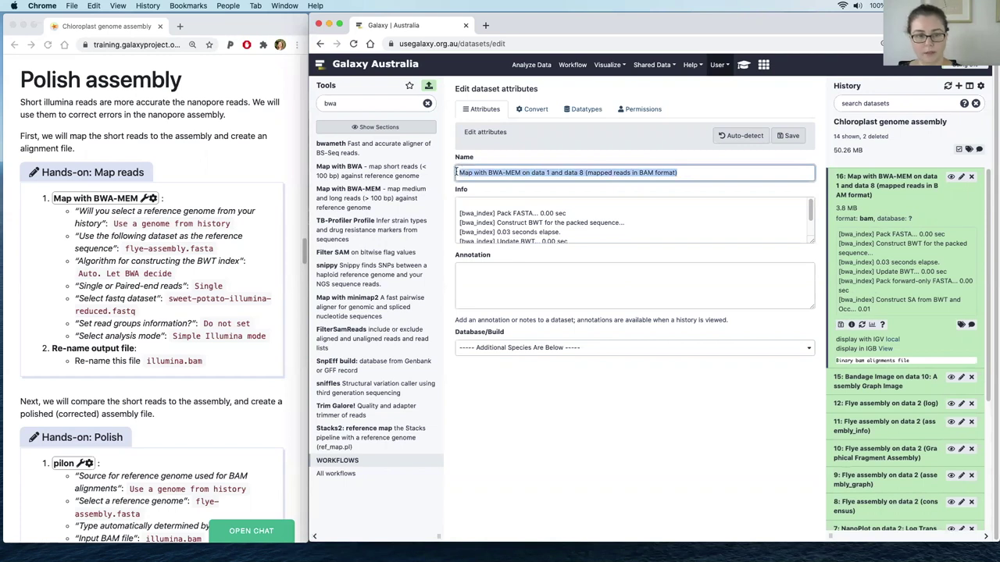
type("illumina.bam")
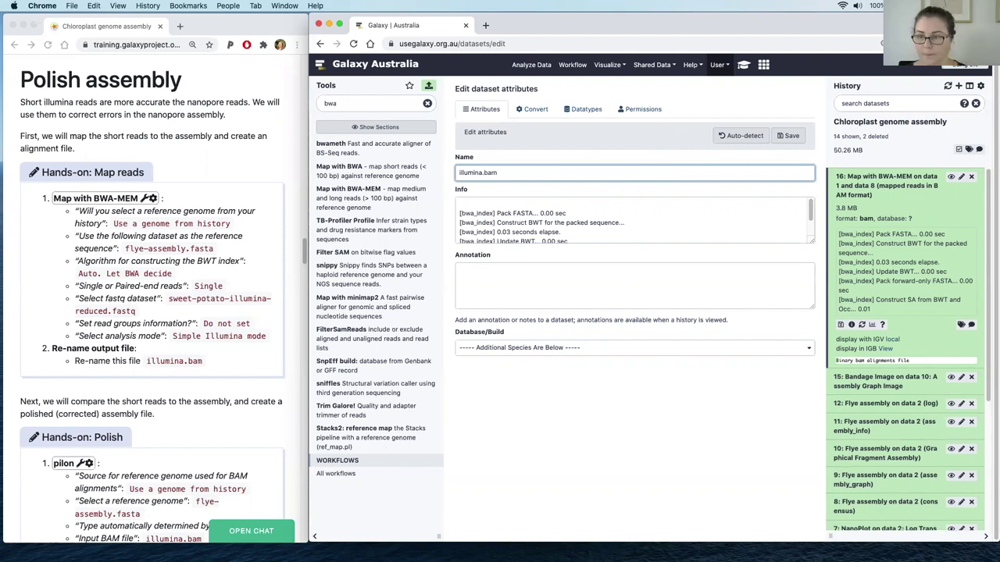
left_click(791, 137)
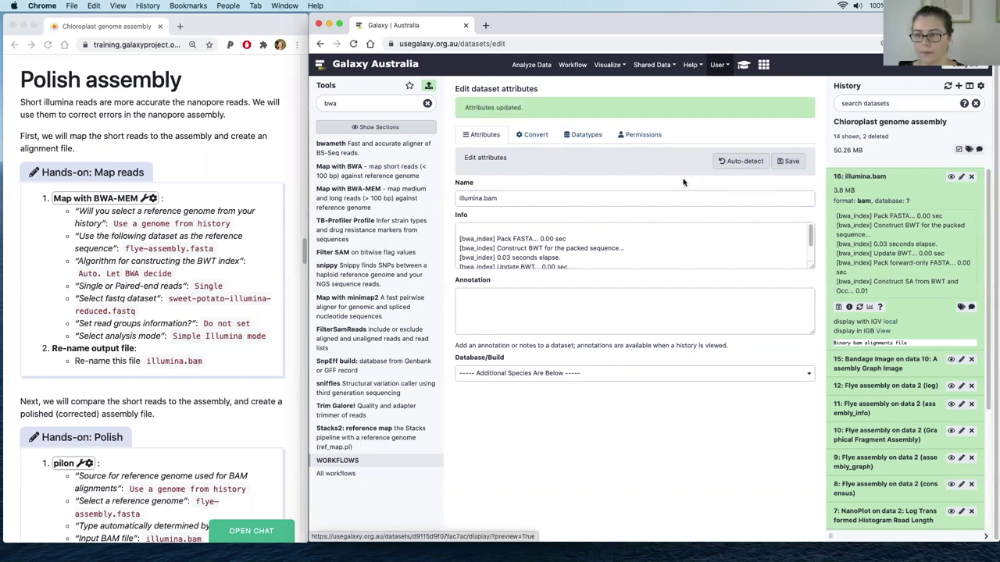
left_click(850, 178)
Following the tutorial's Hands-on: Polish section, search the tools for "pilon" and open the pilon tool.
scroll(153, 378, "down", 3)
scroll(154, 378, "down", 4)
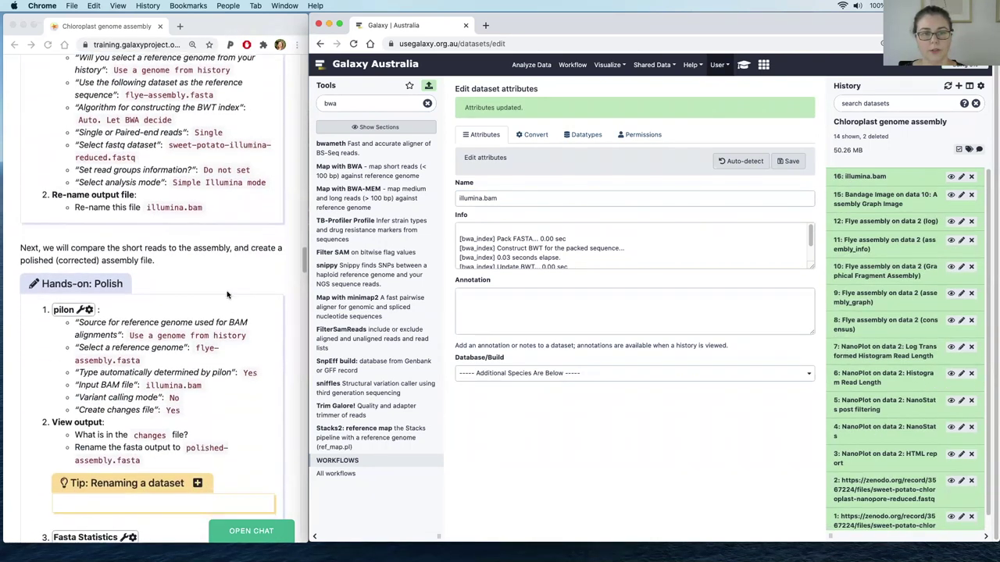
scroll(276, 208, "down", 1)
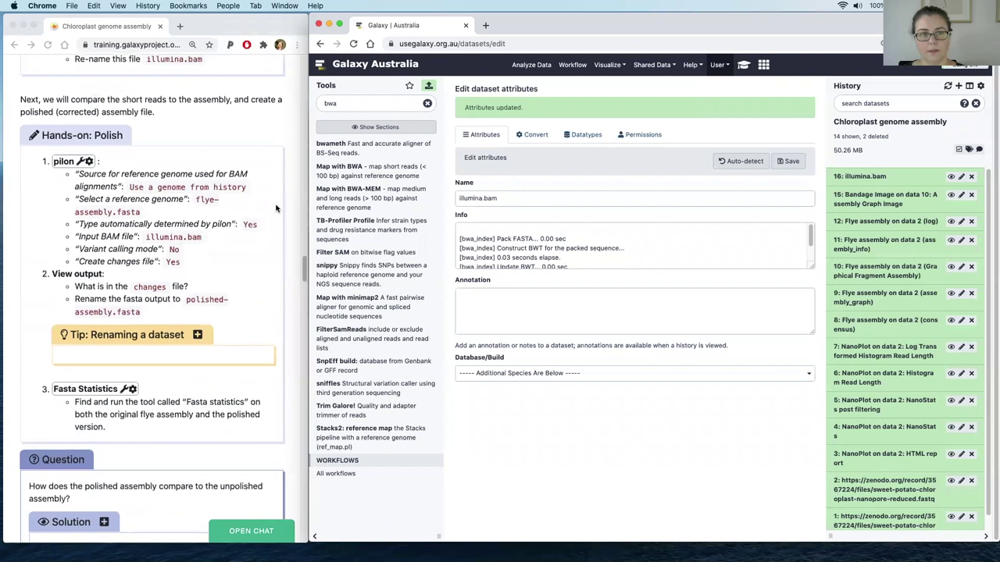
key("BackSpace")
type("pilon")
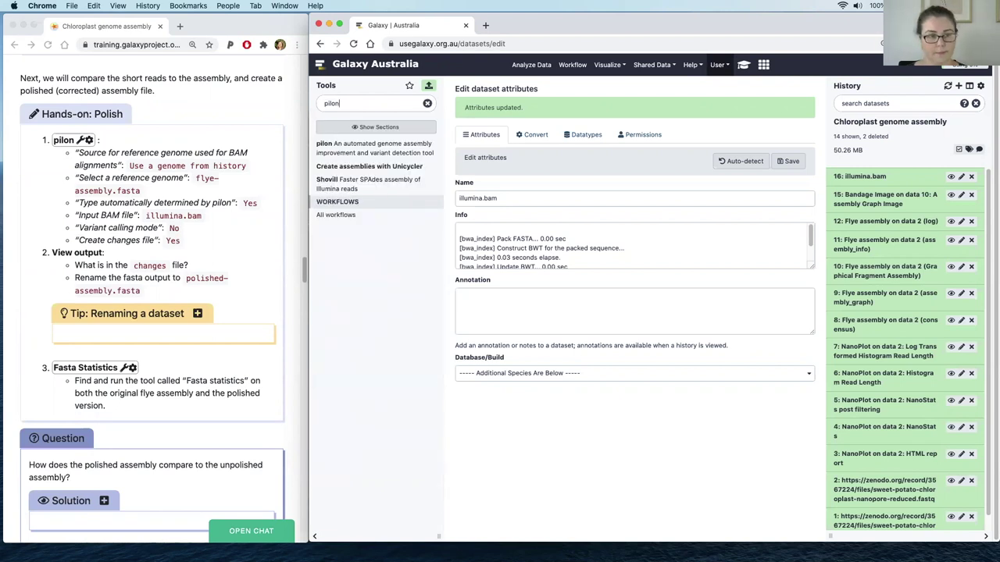
left_click(323, 144)
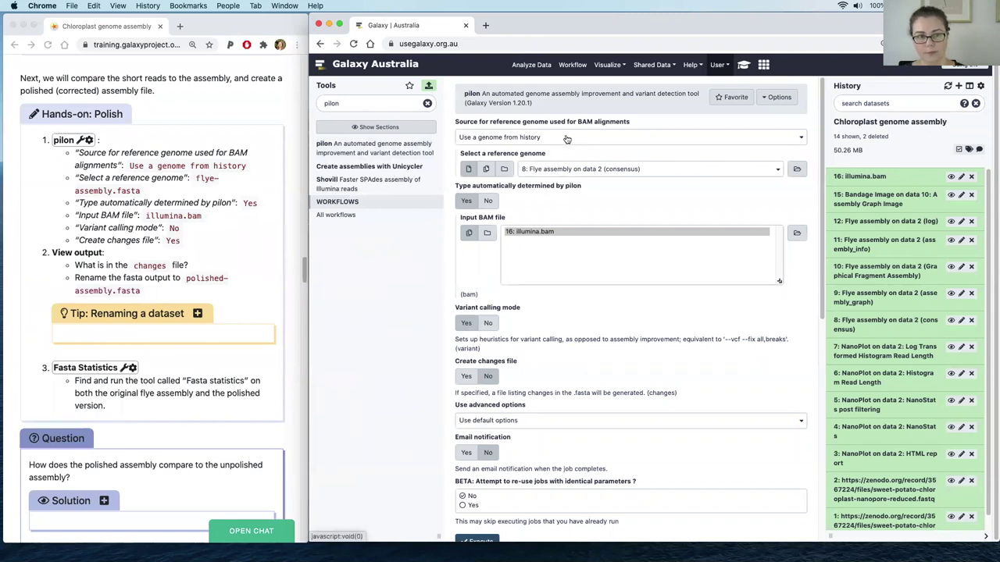
Use 8: Flye assembly on data 2 (consensus) as pilon's reference genome and 16: illumina.bam as the input BAM file.
left_click(581, 170)
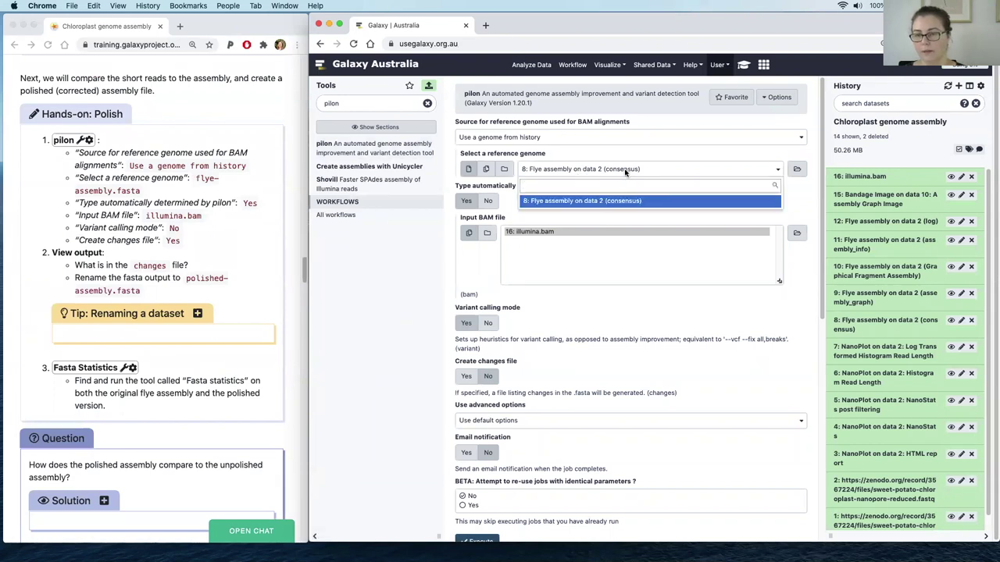
left_click(624, 172)
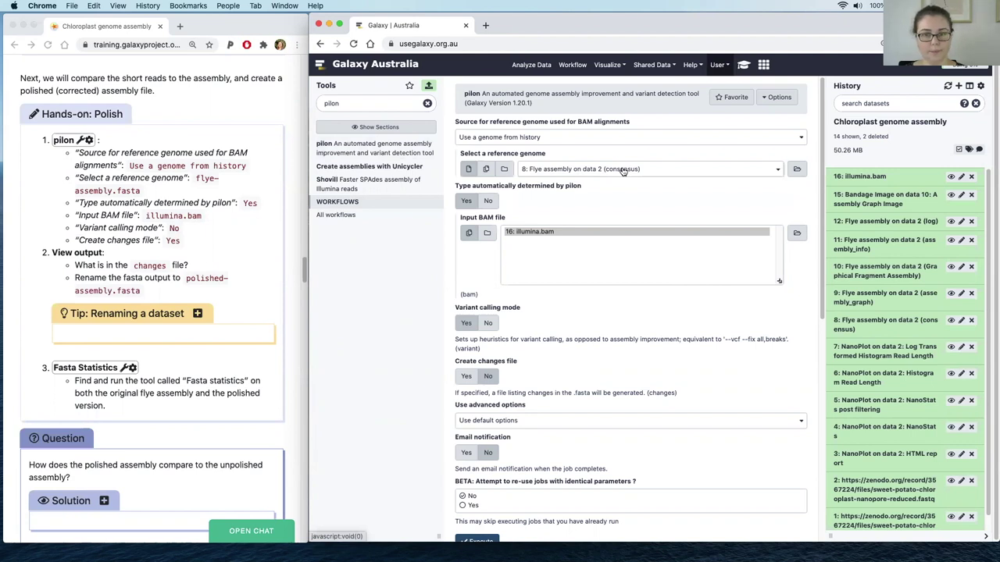
left_click(540, 235)
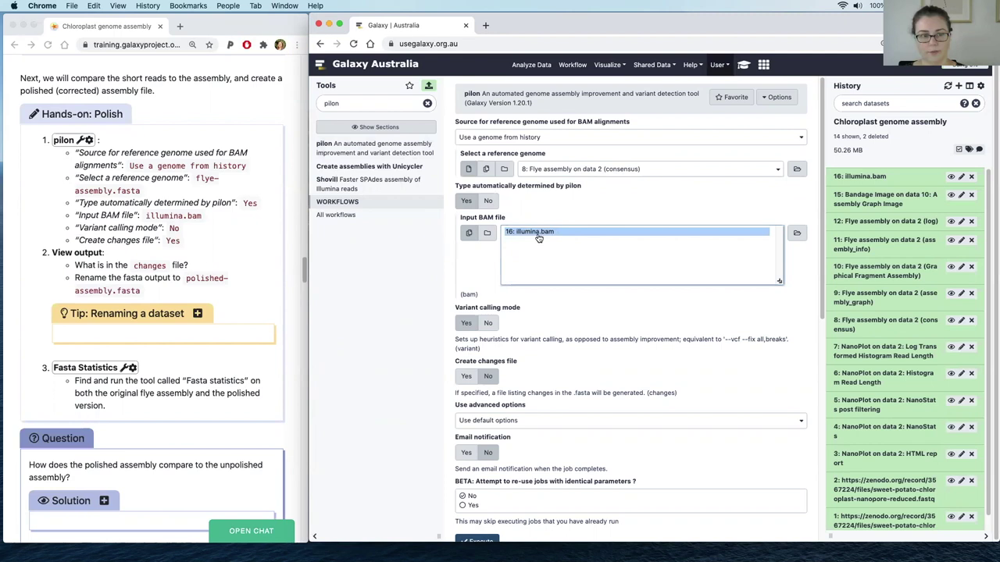
Set Create changes file to Yes and run pilon with default advanced options.
scroll(599, 291, "down", 1)
scroll(599, 292, "down", 1)
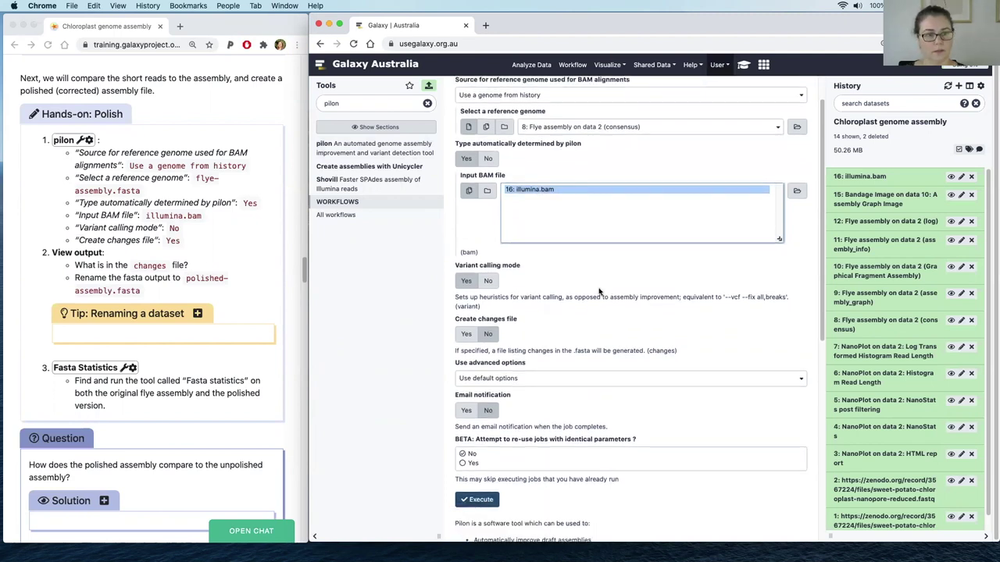
left_click(465, 329)
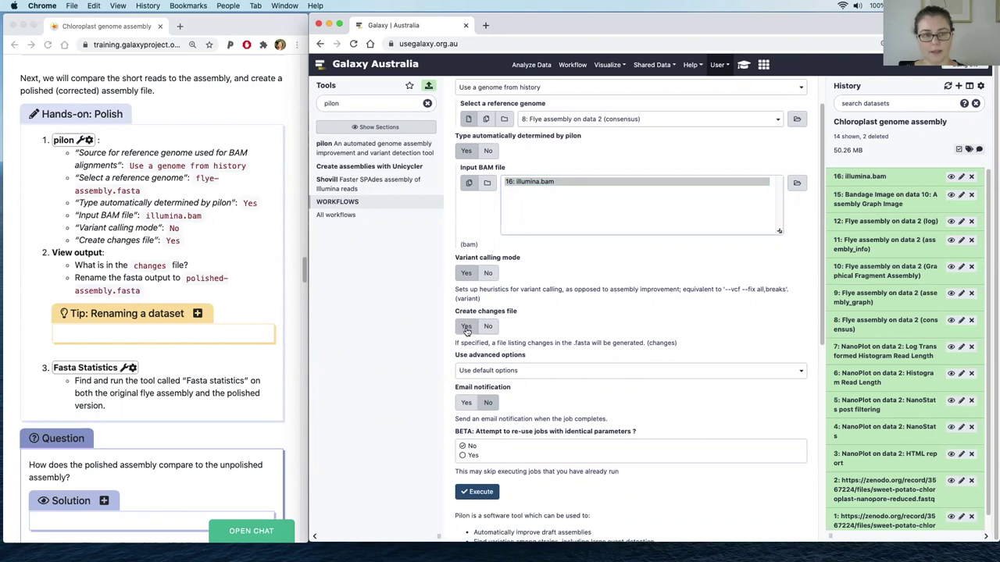
scroll(660, 352, "down", 1)
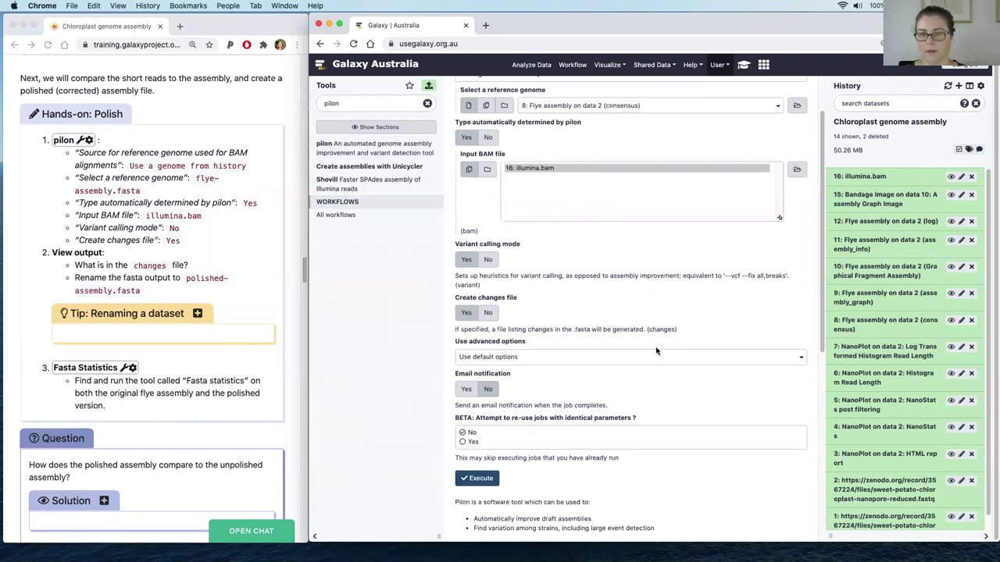
scroll(666, 353, "down", 3)
left_click(489, 333)
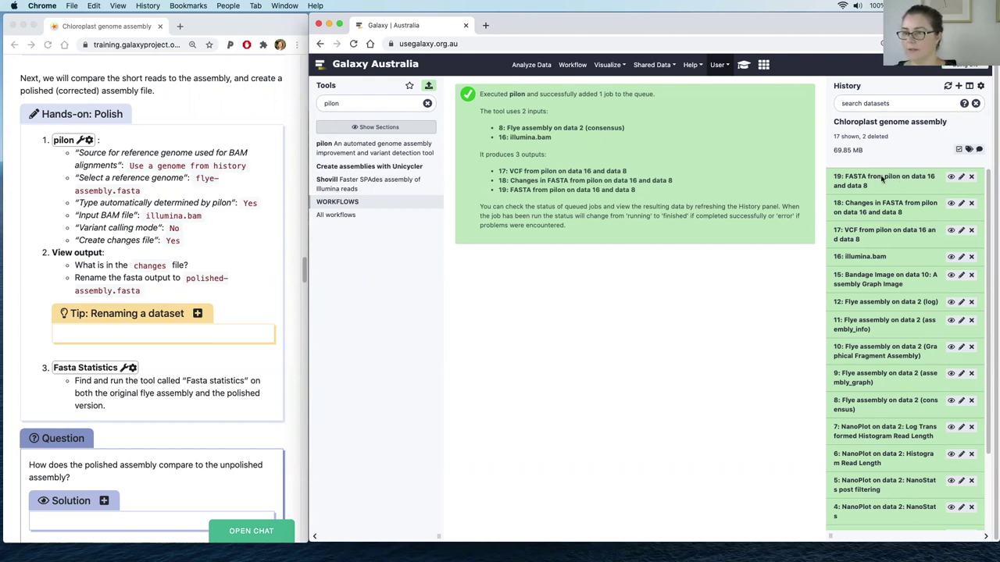
View the pilon FASTA output and the Changes in FASTA output from the history.
left_click(952, 179)
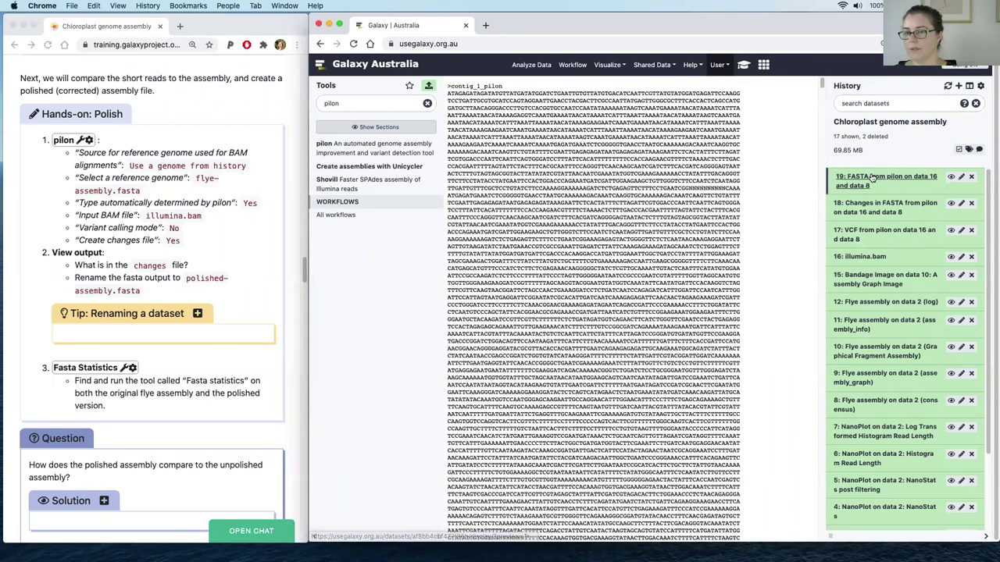
left_click(952, 205)
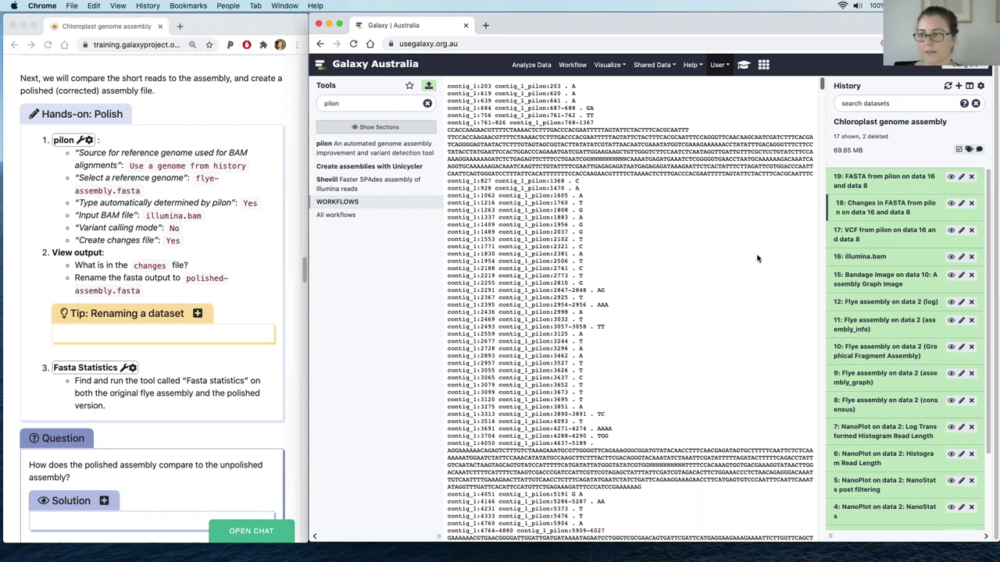
Search the tools for "fasta" and open the Fasta Statistics tool.
left_click(369, 106)
left_click_drag(343, 103, 319, 101)
type("fasta")
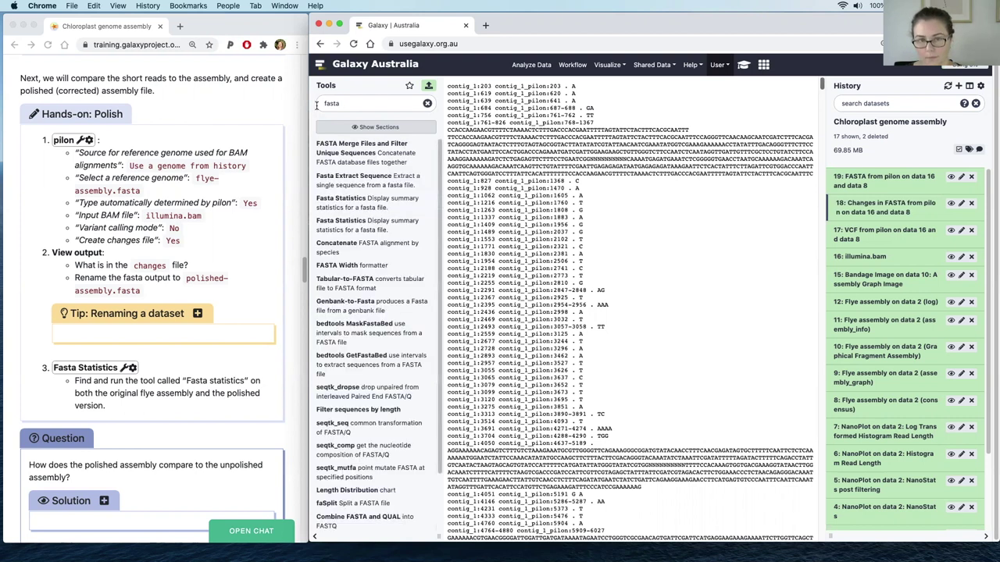
left_click(340, 200)
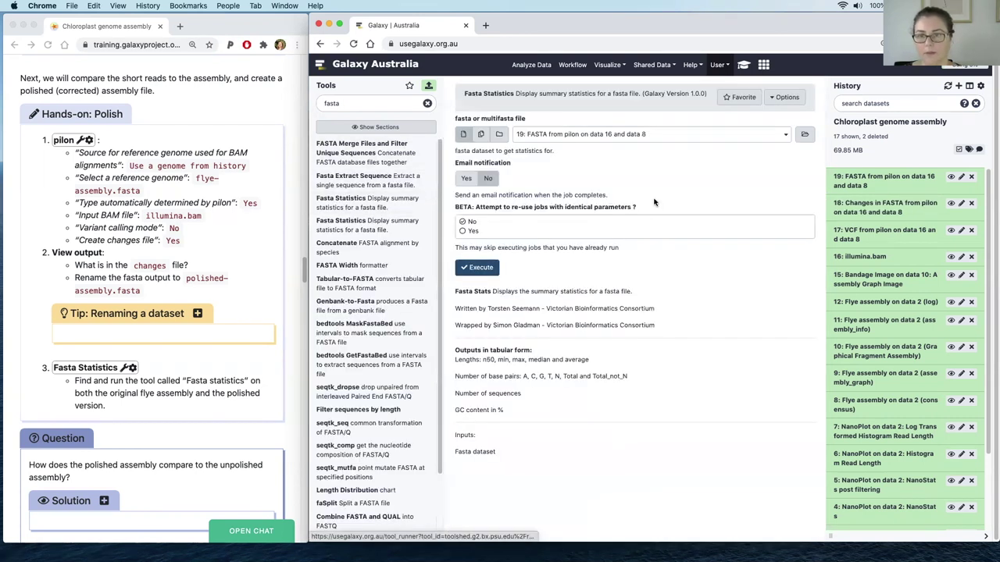
Run Fasta Statistics on 8: Flye assembly on data 2 (consensus), and again on 19: FASTA from pilon on data 16 and data 8.
left_click(669, 138)
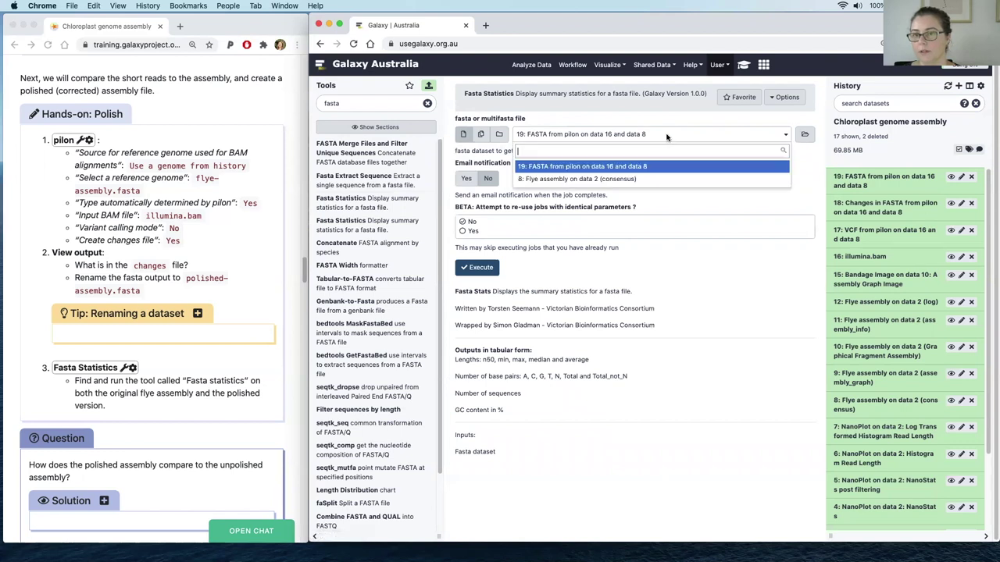
left_click(626, 180)
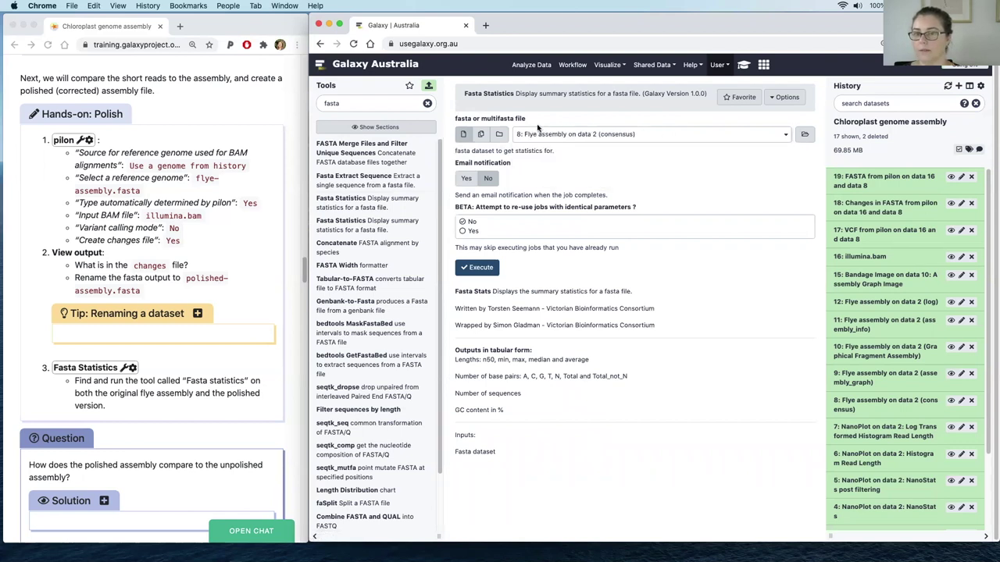
left_click(471, 268)
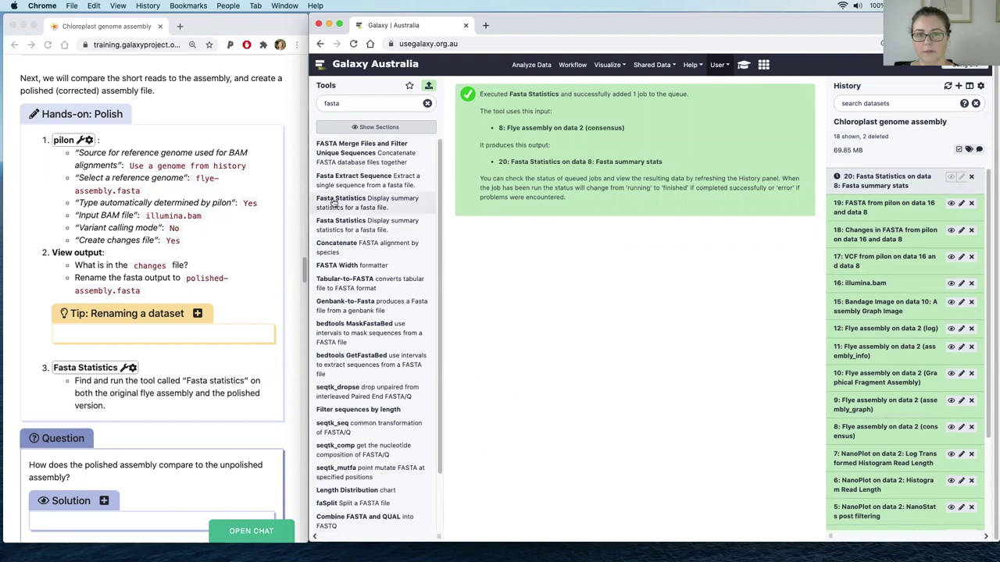
left_click(335, 203)
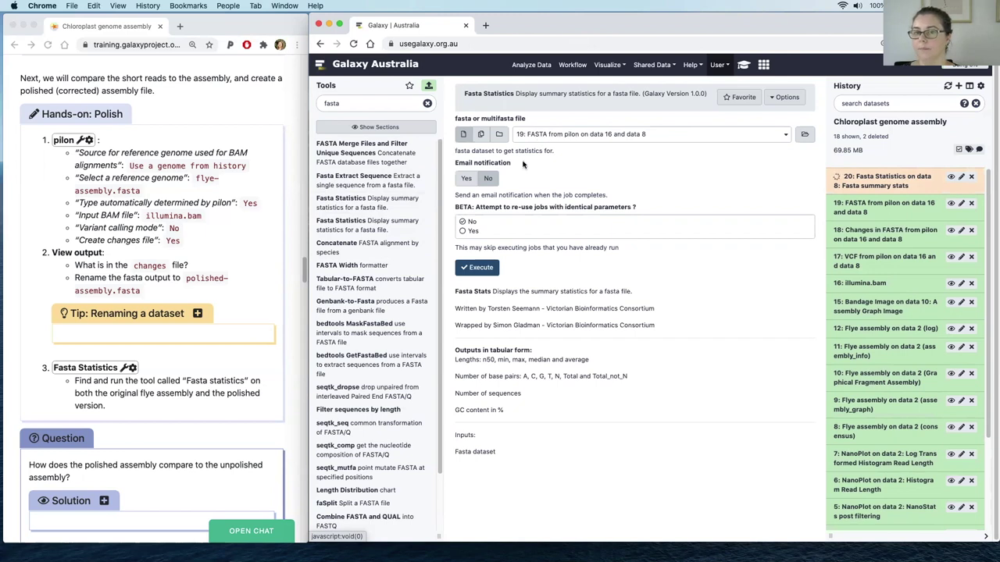
left_click(477, 267)
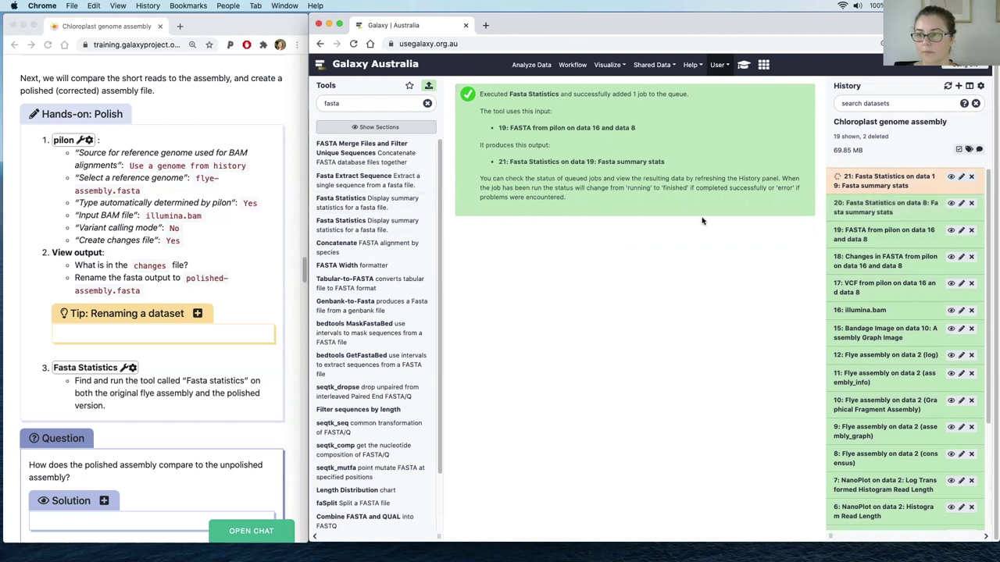
View the Fasta summary stats for the unpolished Flye assembly and check its total number of base pairs (num_bp).
left_click(950, 204)
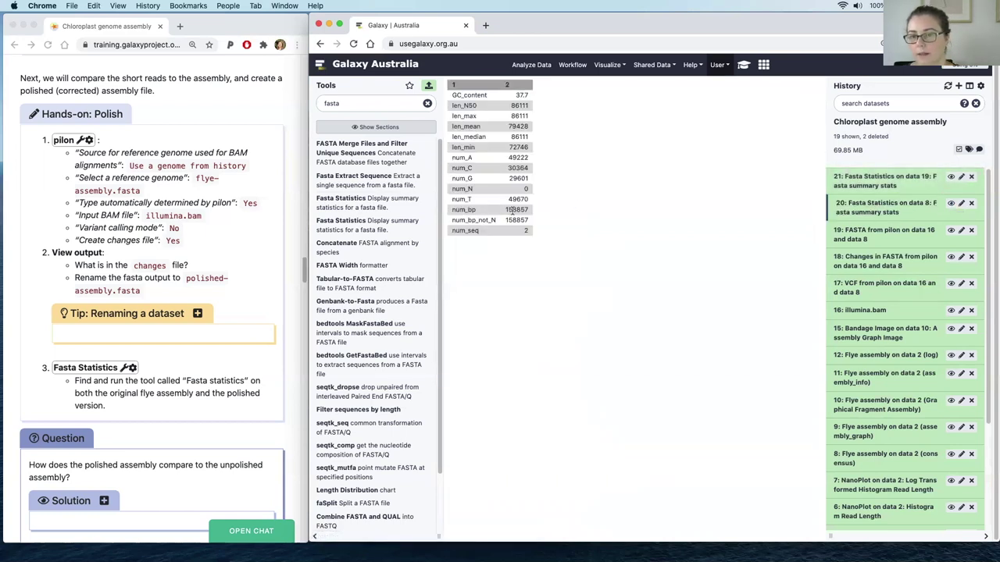
left_click_drag(506, 211, 528, 209)
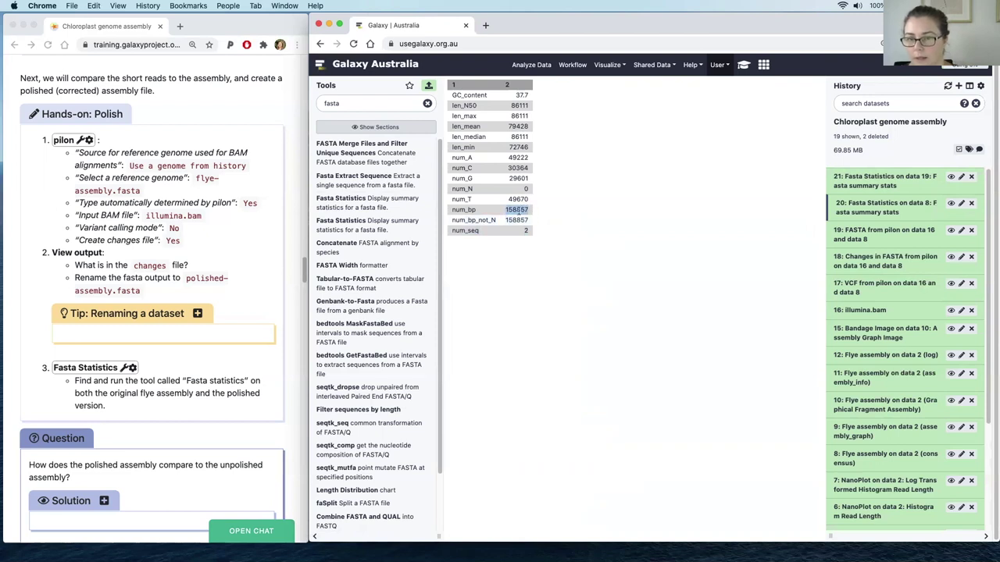
left_click(558, 216)
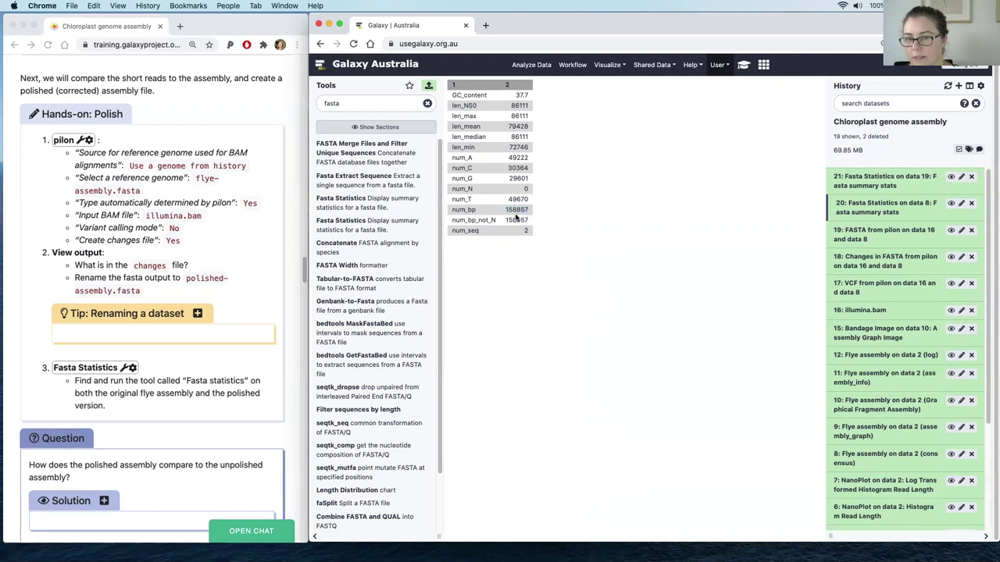
mouse_move(504, 212)
left_mouse_down()
mouse_move(537, 215)
mouse_move(518, 209)
left_mouse_up()
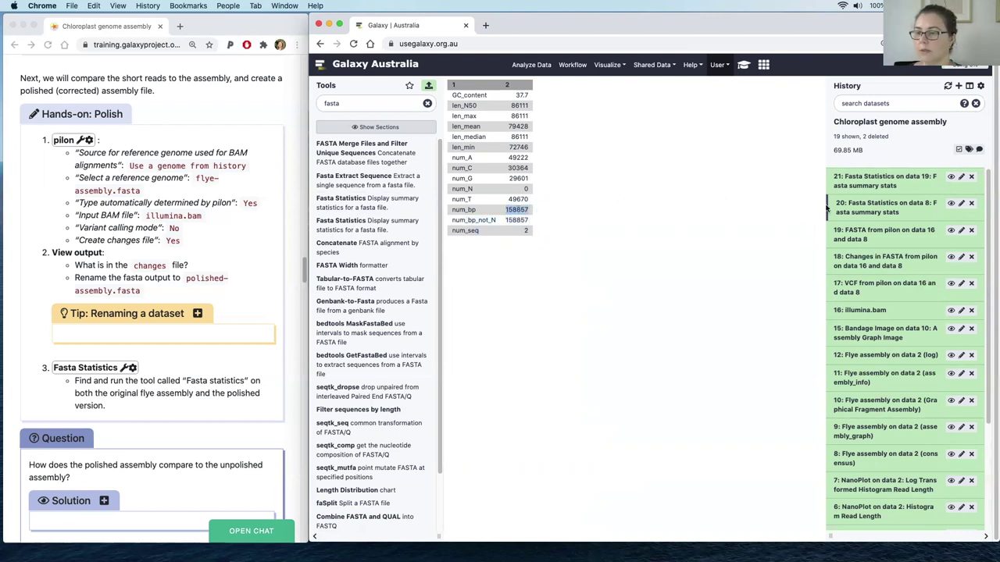
View the Fasta summary stats for the pilon-polished assembly and check its num_bp value for comparison.
left_click(952, 178)
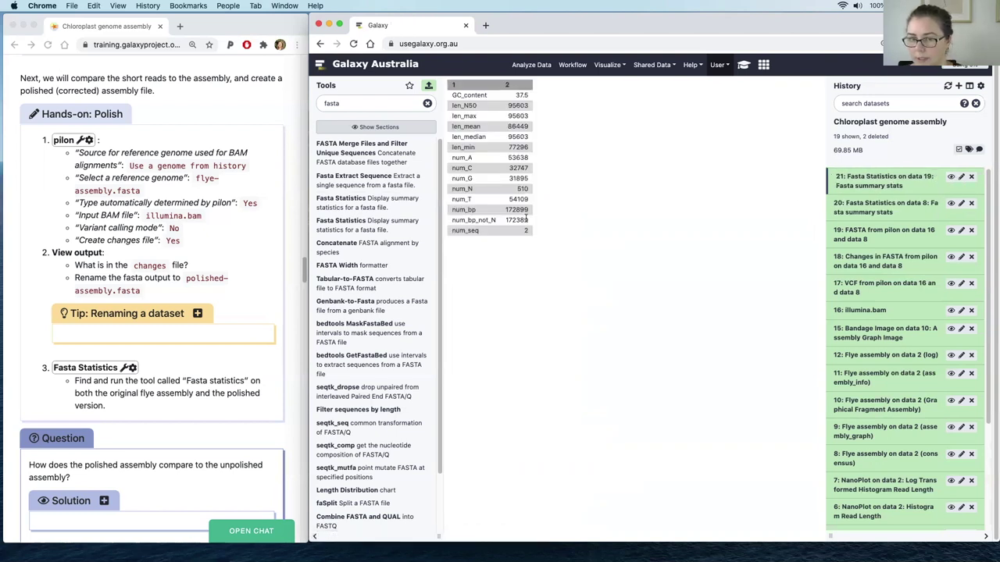
left_click_drag(504, 209, 528, 209)
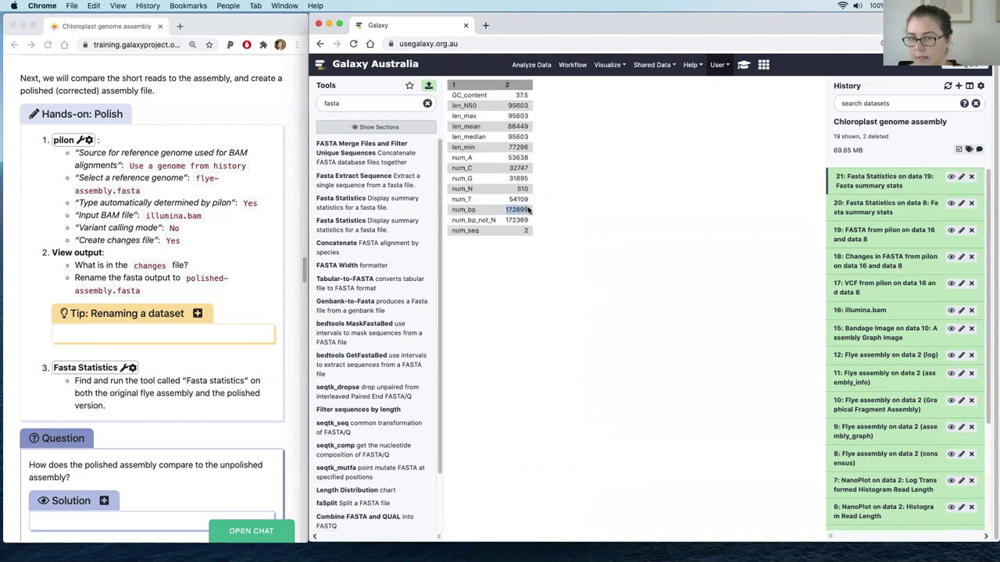
left_click(509, 209)
left_click_drag(509, 209, 531, 212)
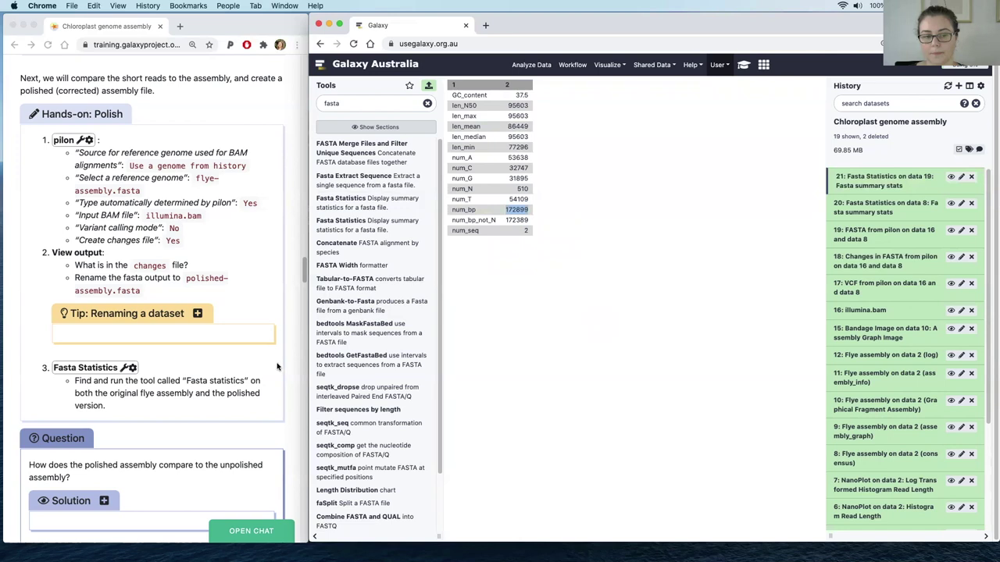
Read the tutorial's optional further polishing steps and the Annotate the assembly section, covering the Prokka and GeSeq options.
scroll(278, 366, "down", 8)
scroll(289, 364, "down", 4)
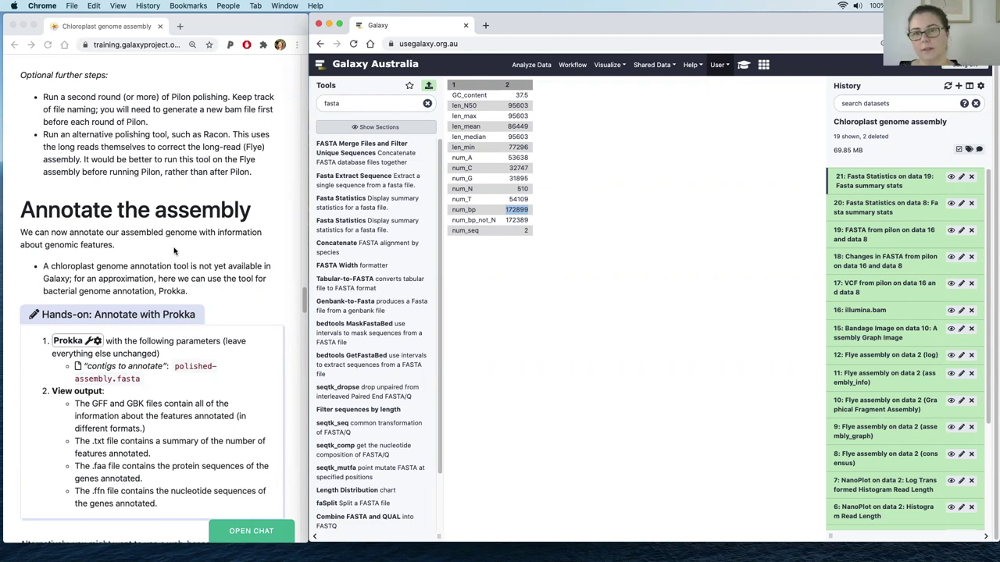
scroll(165, 262, "down", 1)
scroll(165, 262, "down", 5)
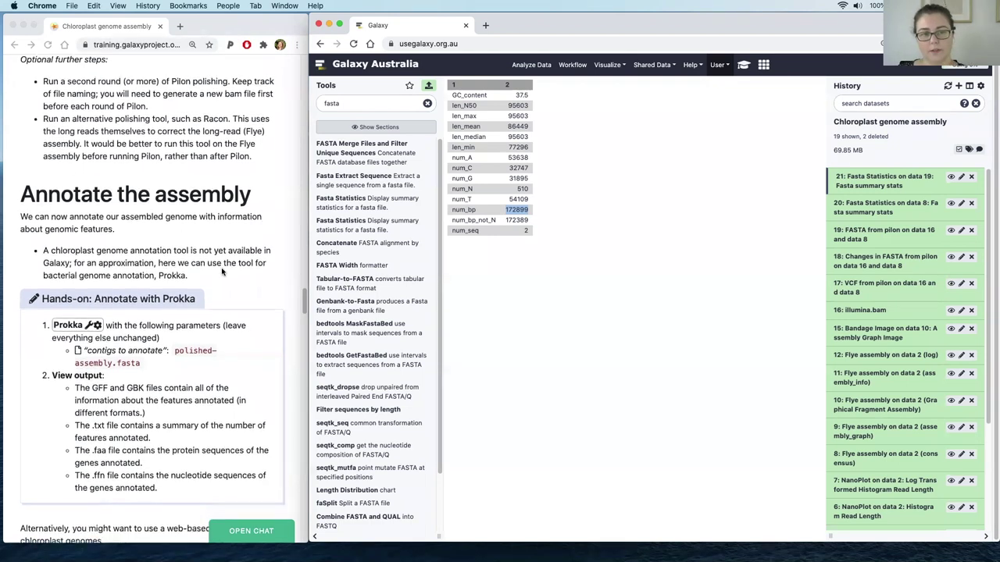
scroll(236, 273, "down", 1)
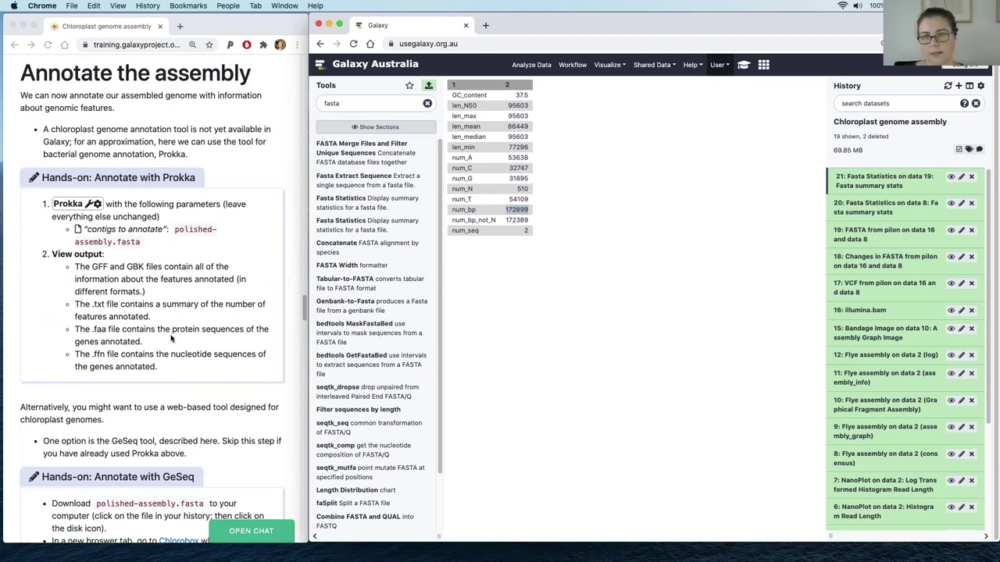
scroll(172, 337, "down", 1)
scroll(172, 337, "down", 5)
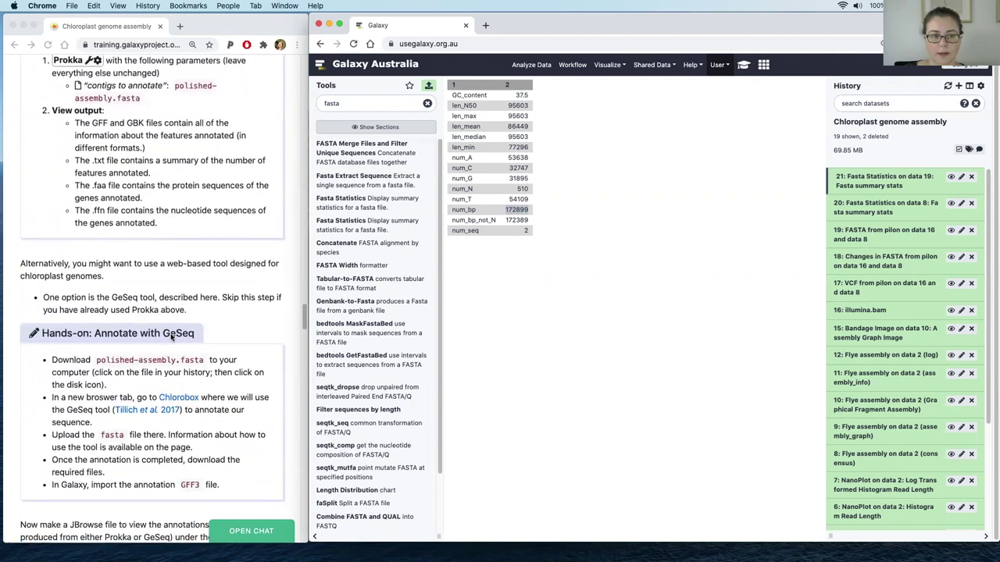
scroll(174, 336, "down", 1)
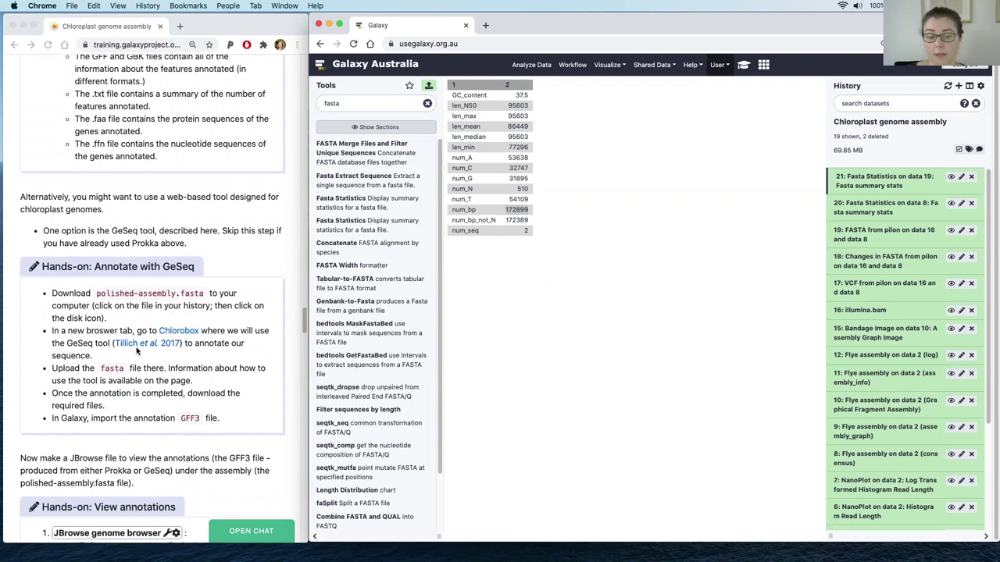
scroll(140, 306, "down", 1)
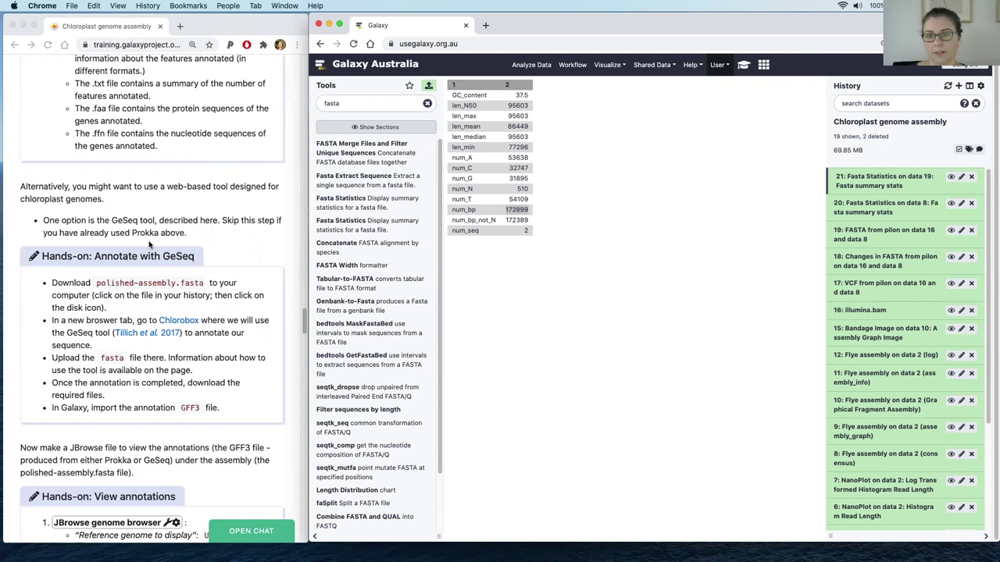
scroll(154, 249, "down", 1)
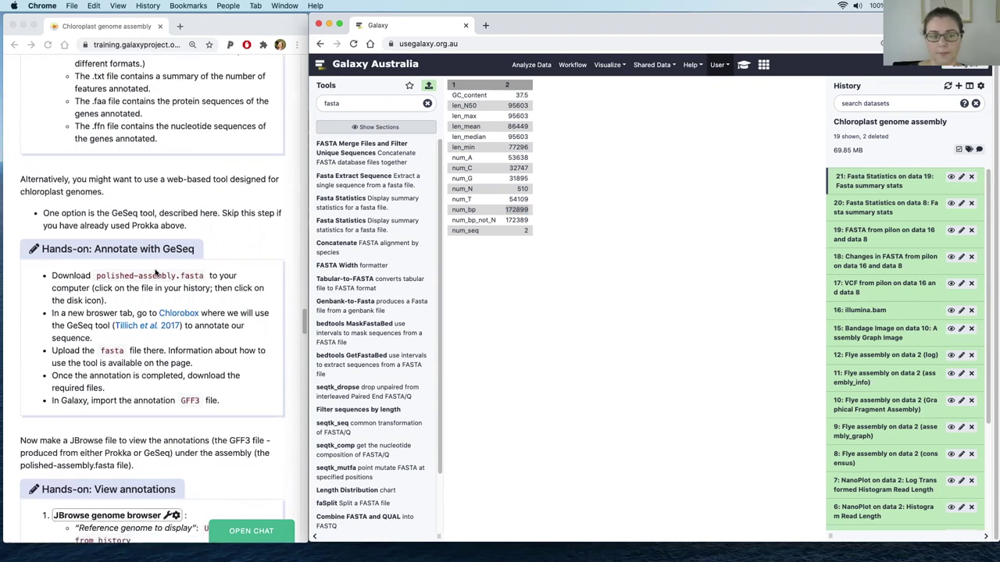
Following the tutorial's Hands-on: Annotate with Prokka, search the tools for "prokka" and open the Prokka tool.
scroll(156, 272, "up", 3)
scroll(157, 273, "up", 3)
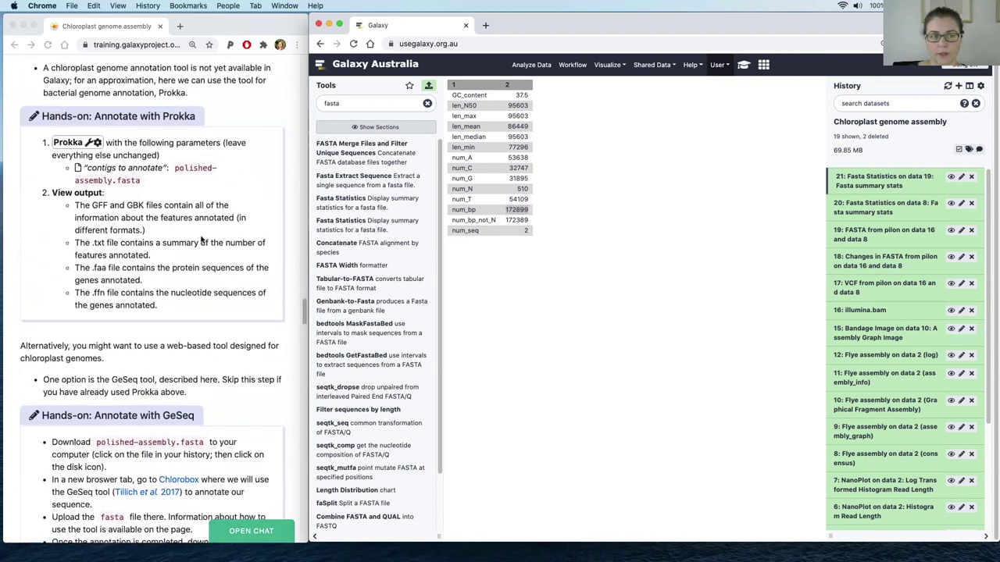
double_click(339, 104)
type("prok")
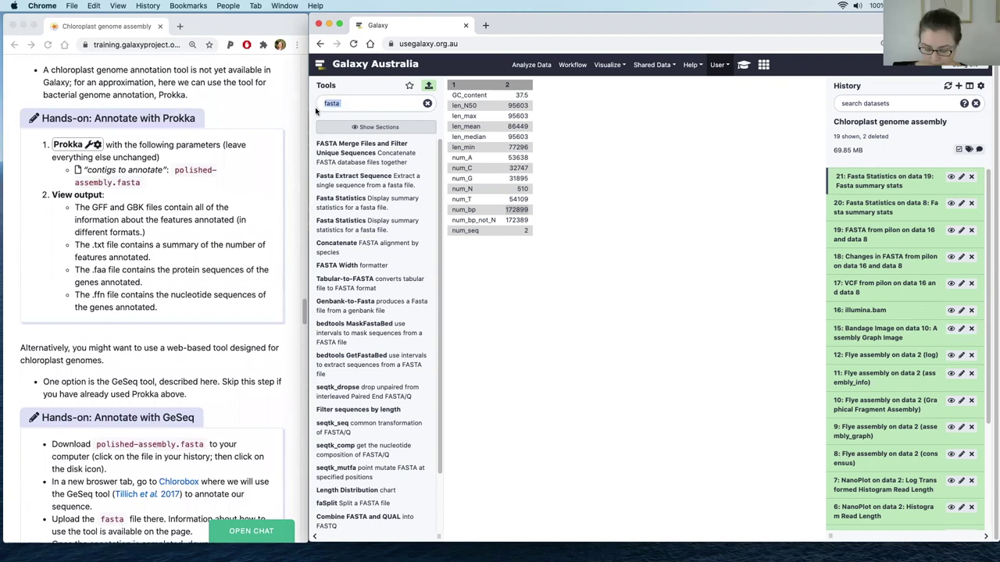
type("ka")
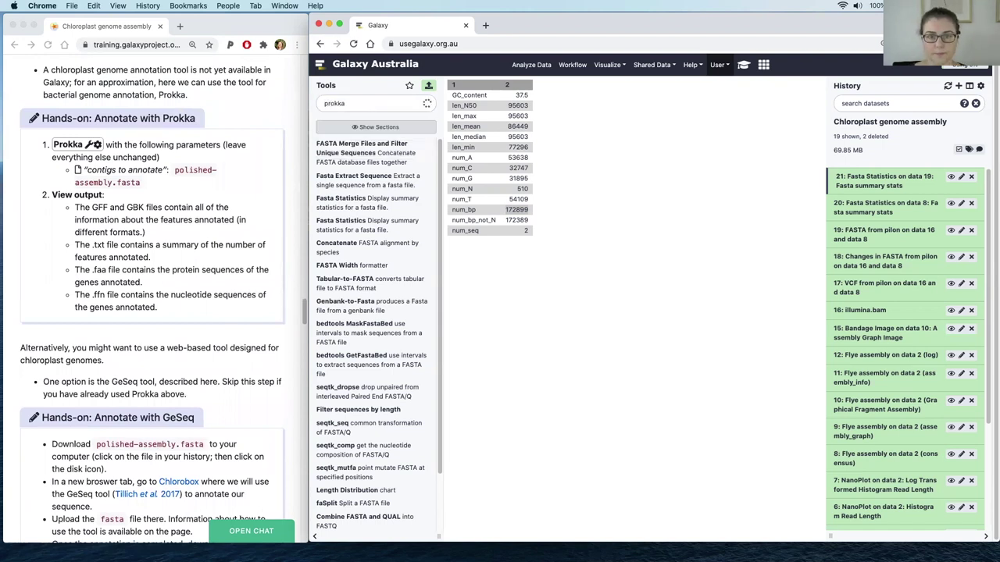
left_click(328, 143)
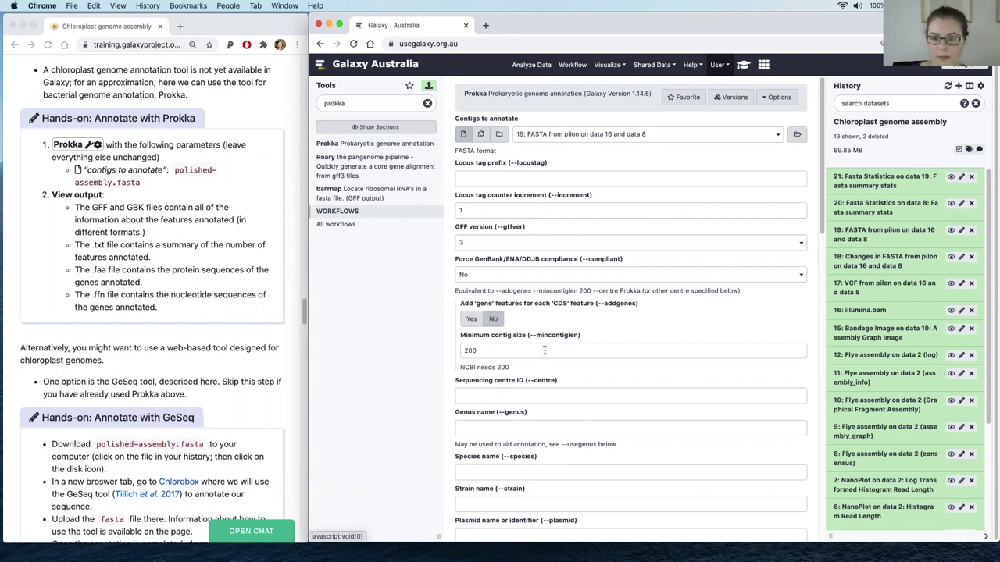
Run Prokka on 19: FASTA from pilon on data 16 and data 8 with the other parameters left at their defaults.
scroll(556, 353, "down", 8)
scroll(556, 353, "down", 15)
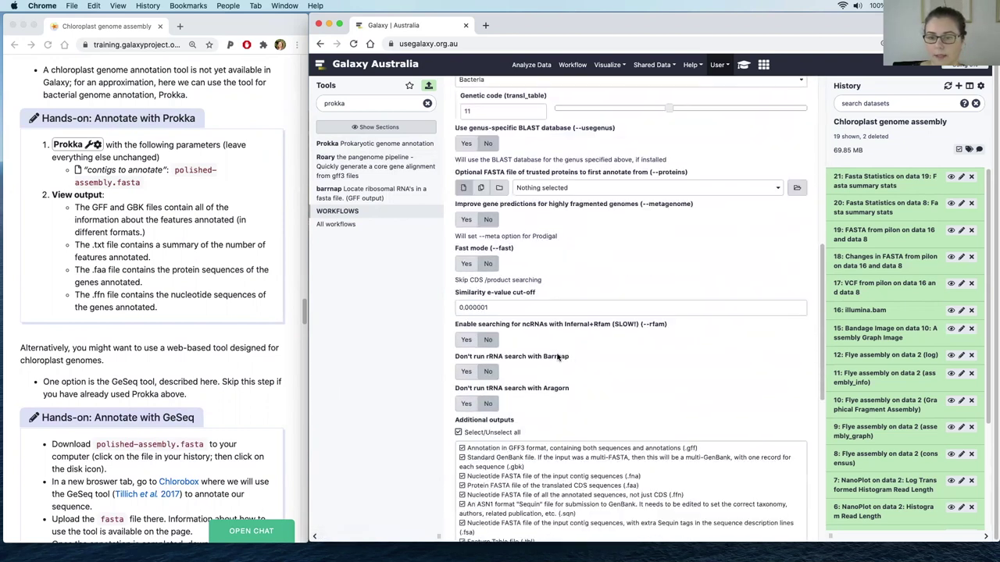
left_click(476, 280)
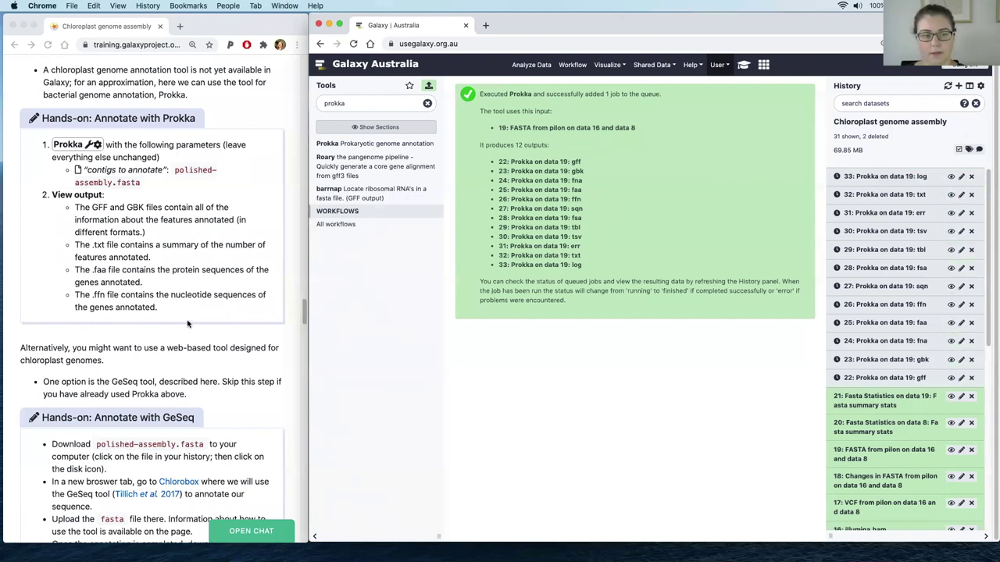
Read the tutorial's Annotate with GeSeq and View annotations sections, and view the Prokka txt summary of annotated features.
scroll(214, 330, "down", 1)
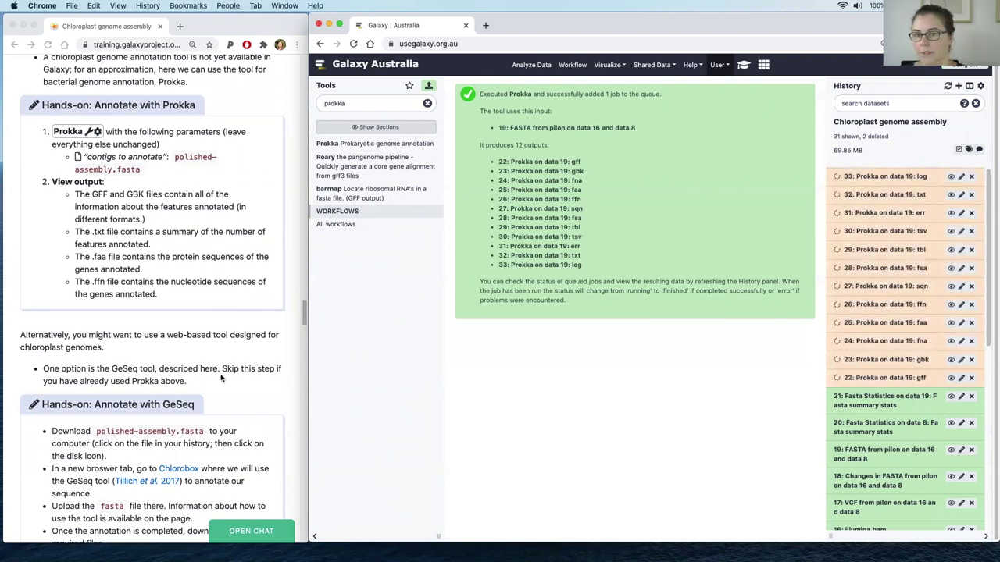
scroll(220, 379, "down", 3)
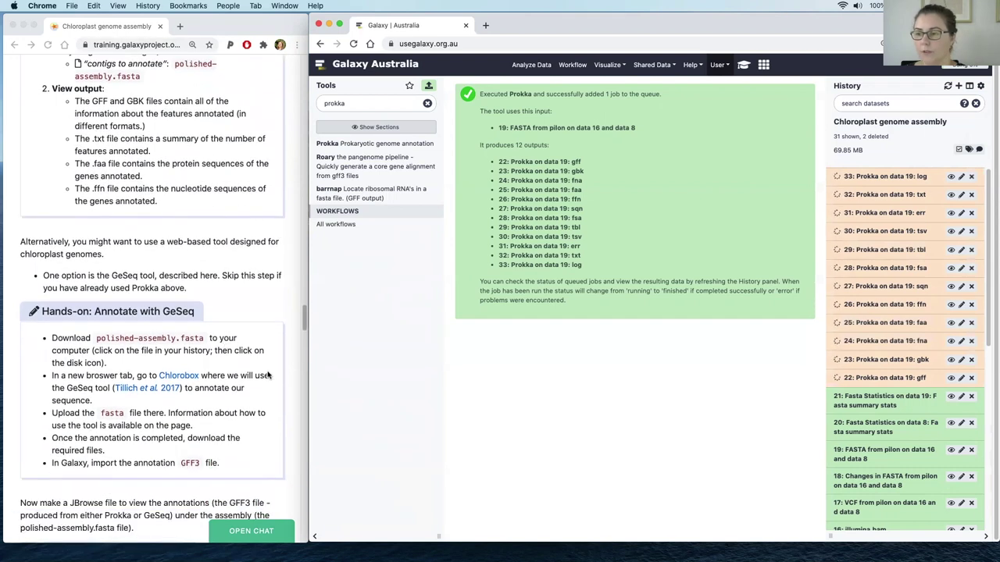
scroll(254, 365, "down", 3)
scroll(266, 364, "down", 4)
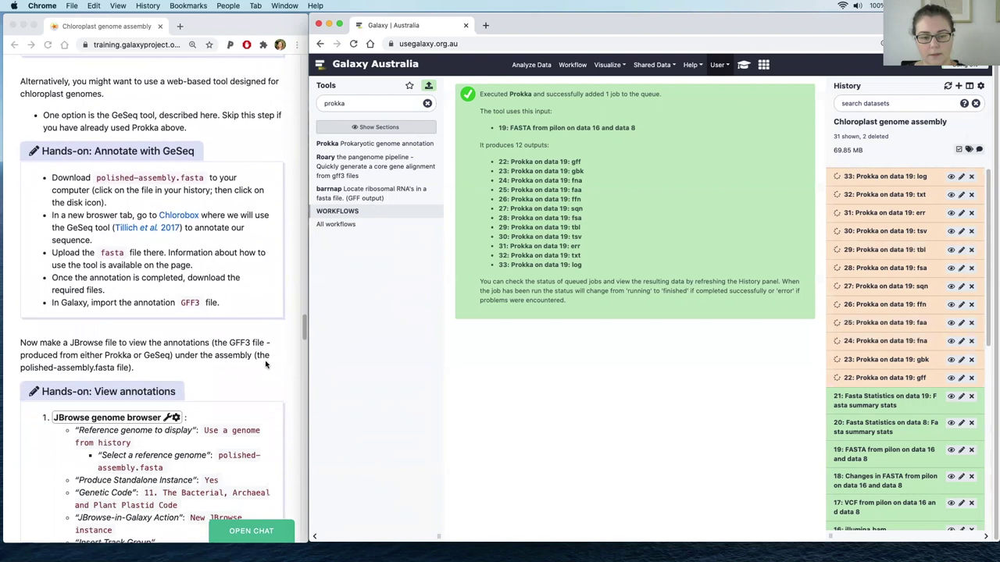
scroll(271, 363, "down", 4)
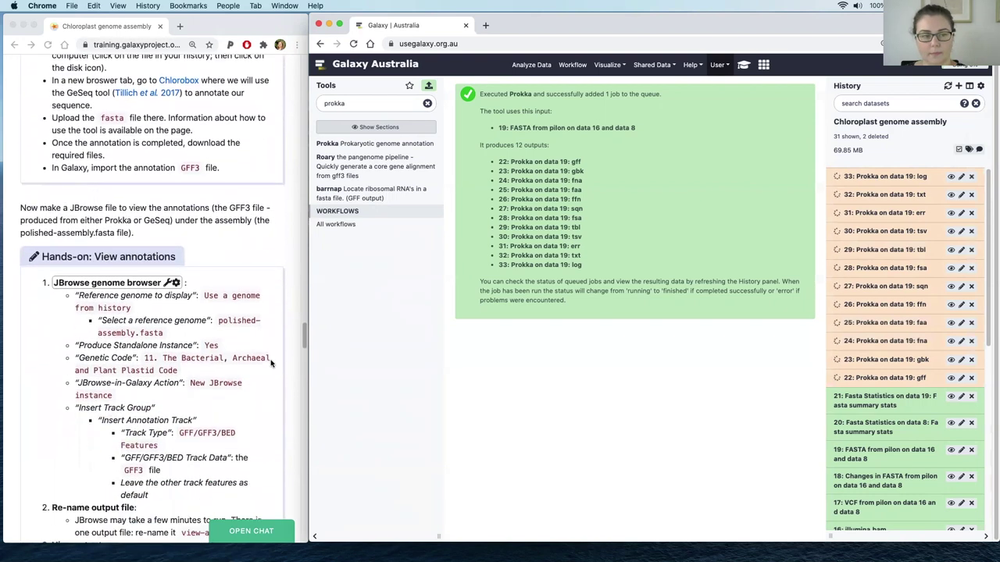
scroll(280, 362, "down", 2)
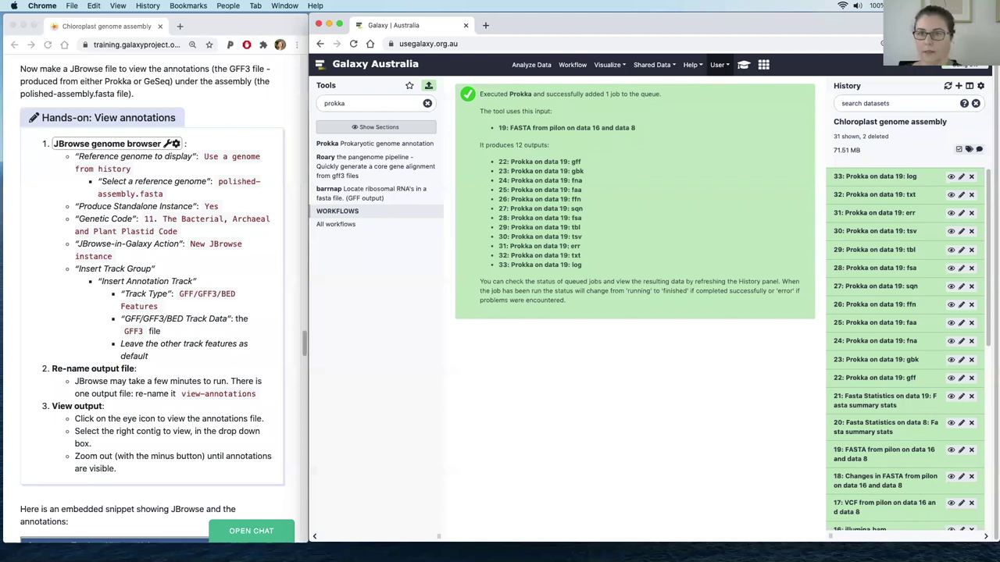
left_click(951, 195)
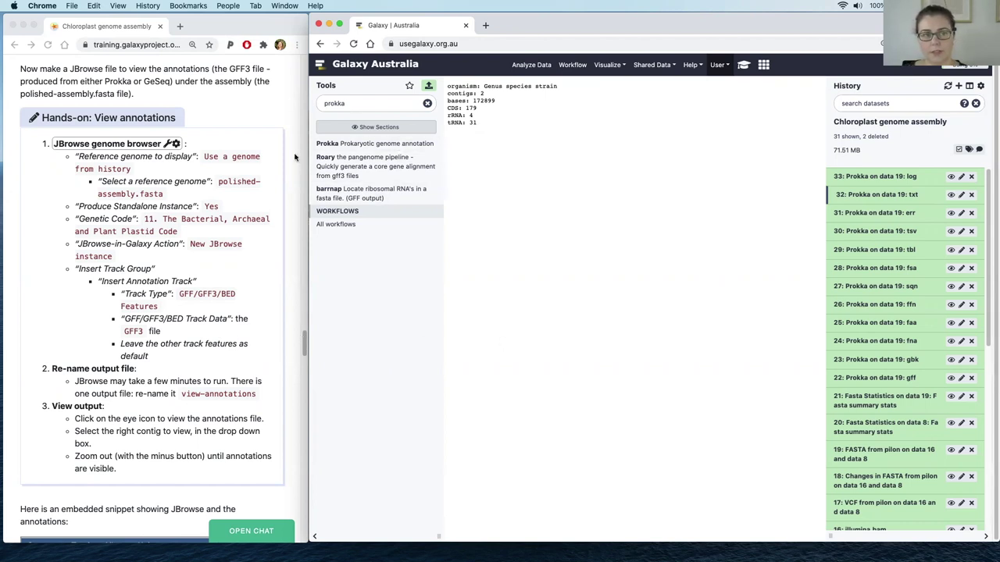
Search the tools for "jbrowse" and open the JBrowse genome browser tool.
left_click_drag(357, 101, 308, 102)
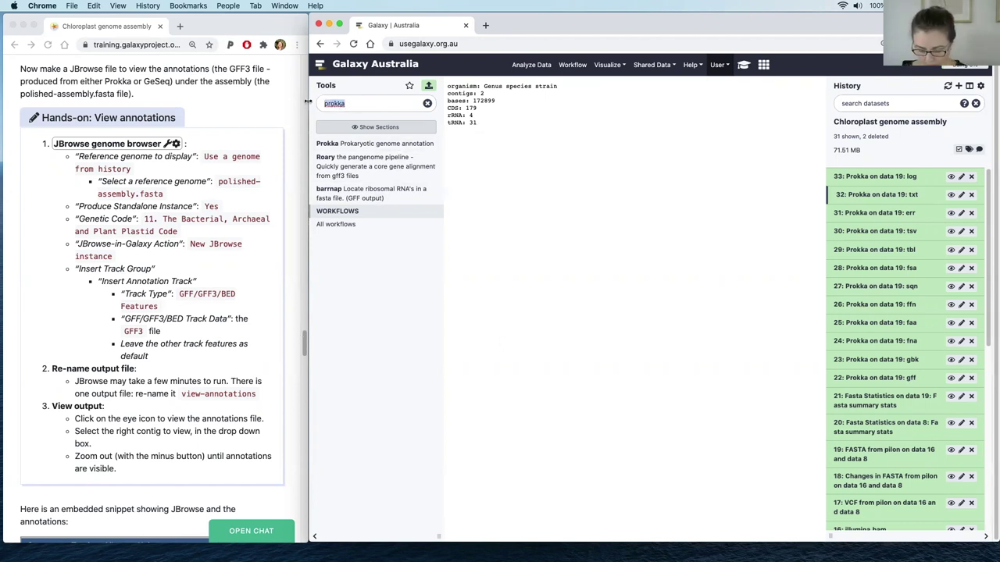
type("jbrowse")
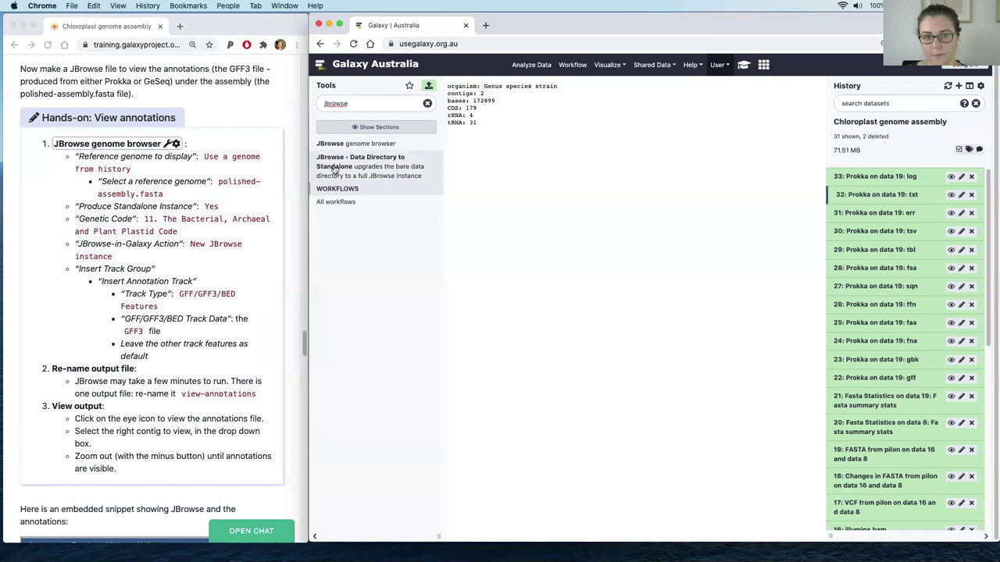
left_click(327, 145)
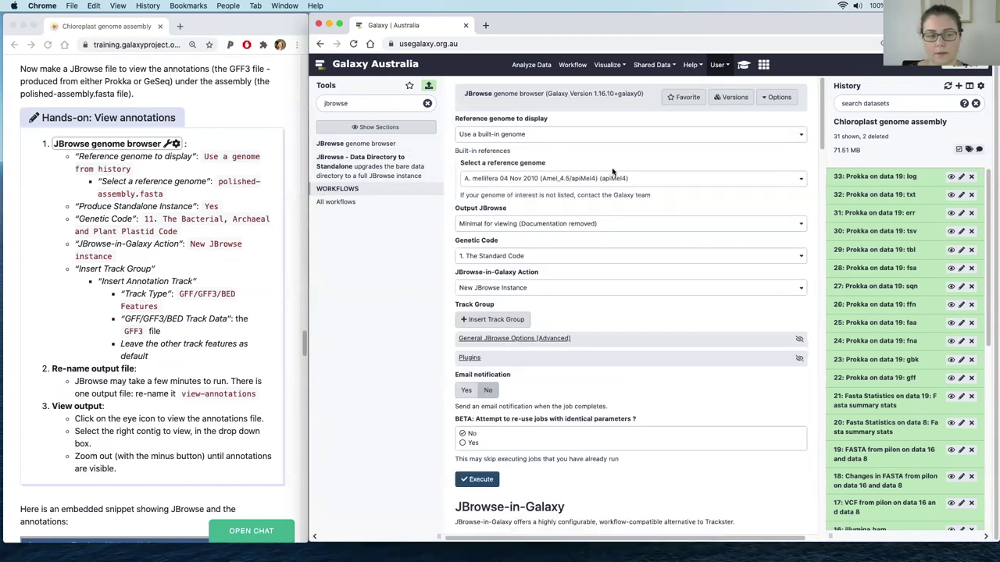
Set the reference genome to a genome from history, selecting 19: FASTA from pilon on data 16 and data 8.
left_click(591, 134)
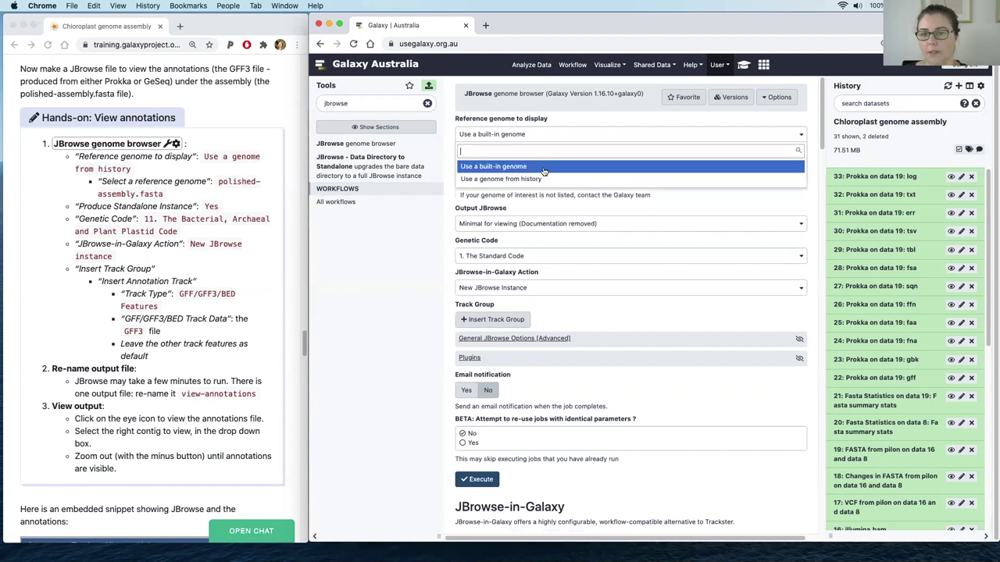
left_click(539, 181)
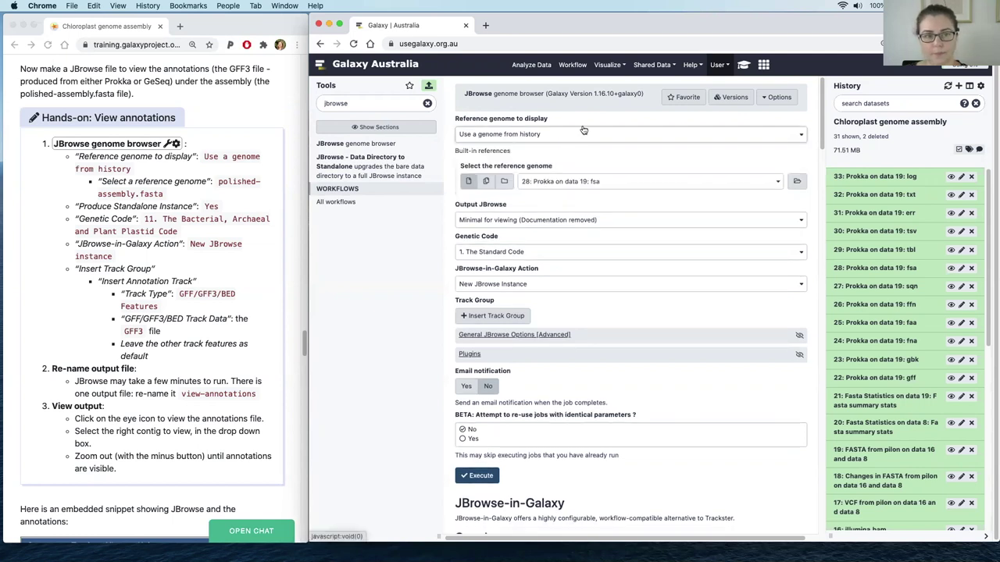
left_click(610, 180)
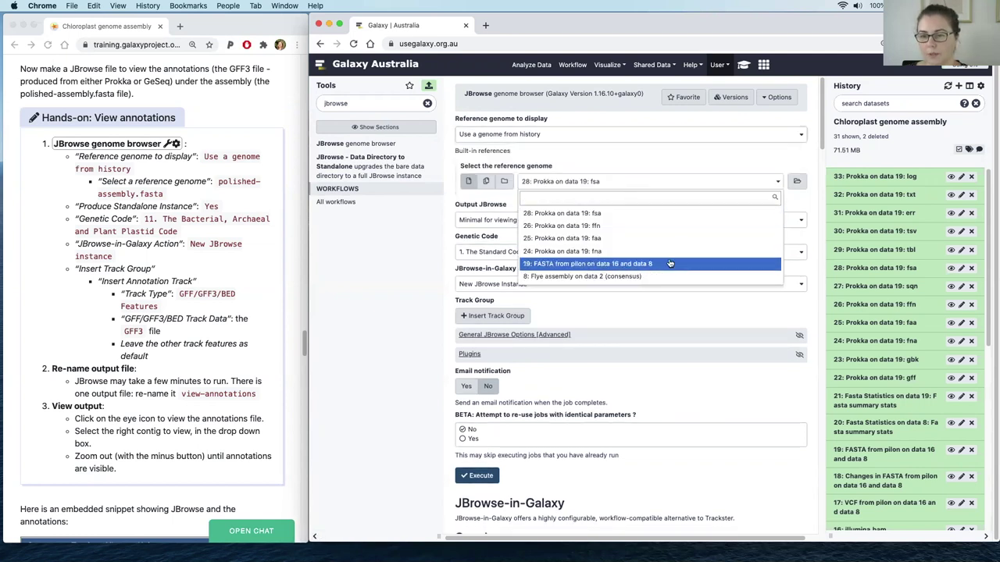
left_click(559, 266)
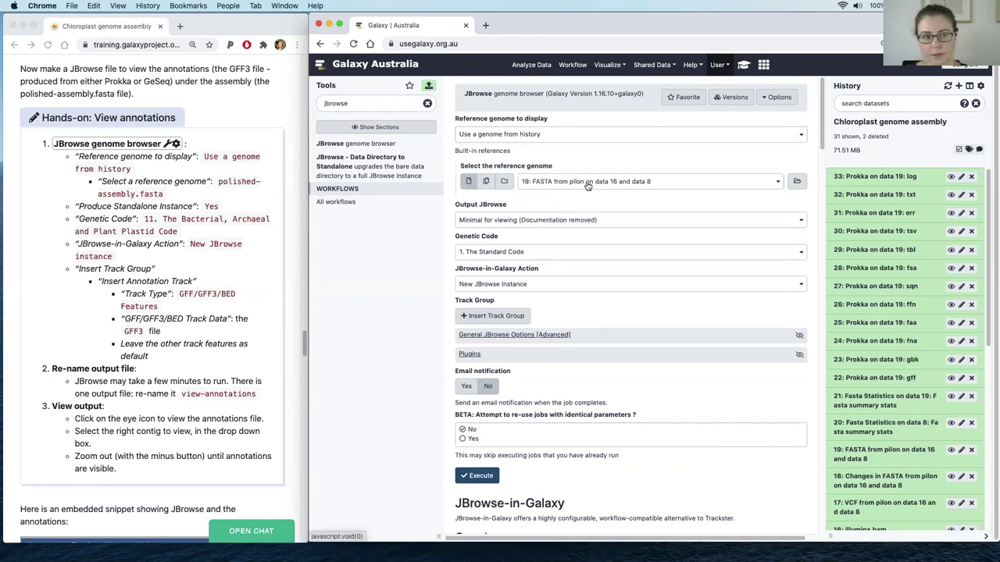
Set the genetic code to 11. The Bacterial, Archaeal and Plant Plastid Code.
left_click(484, 258)
scroll(538, 337, "down", 5)
scroll(538, 337, "up", 5)
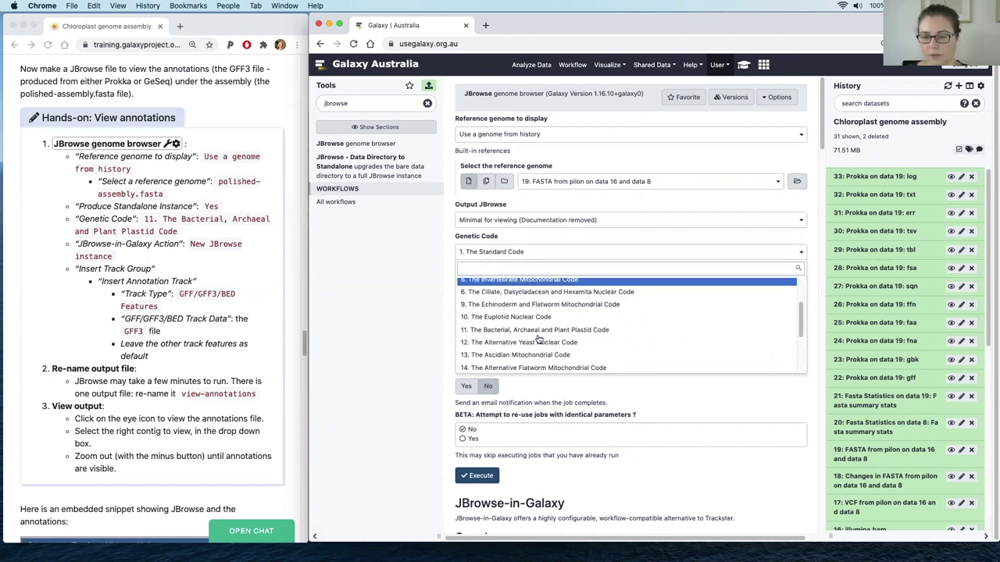
scroll(539, 338, "down", 3)
left_click(539, 326)
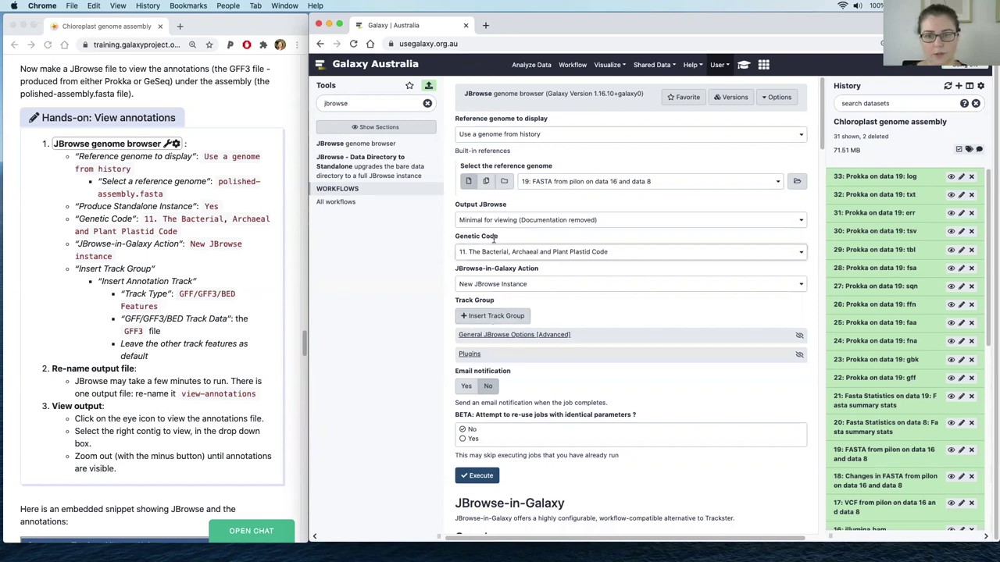
Insert a track group in the JBrowse settings and add an annotation track to it.
scroll(627, 303, "down", 1)
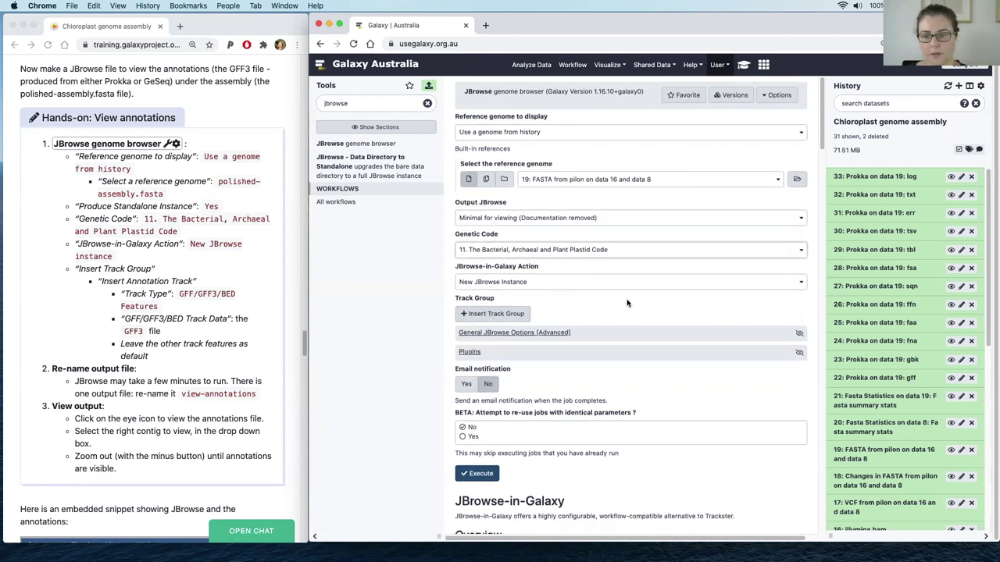
scroll(627, 303, "down", 2)
scroll(642, 303, "down", 1)
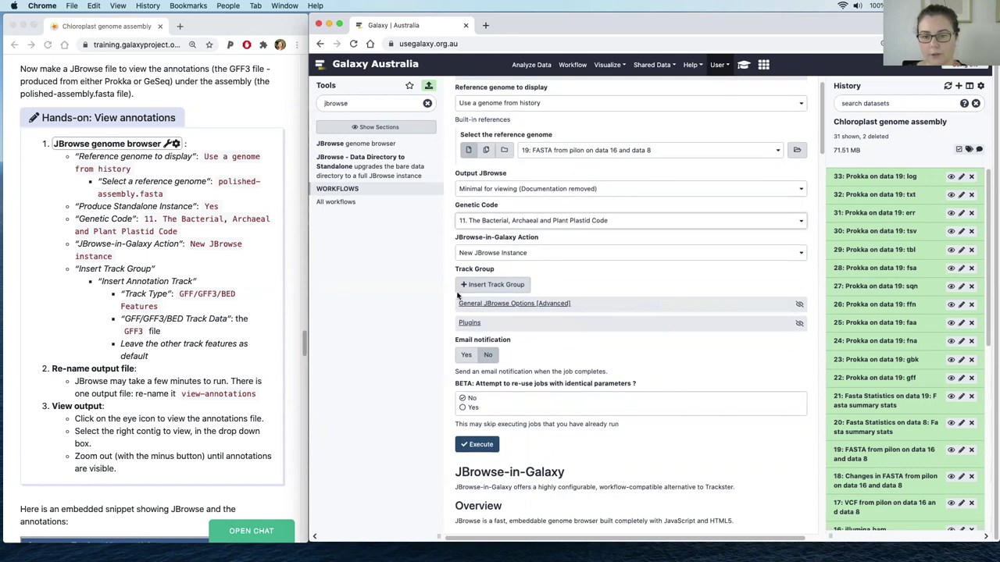
left_click(515, 286)
scroll(651, 300, "down", 5)
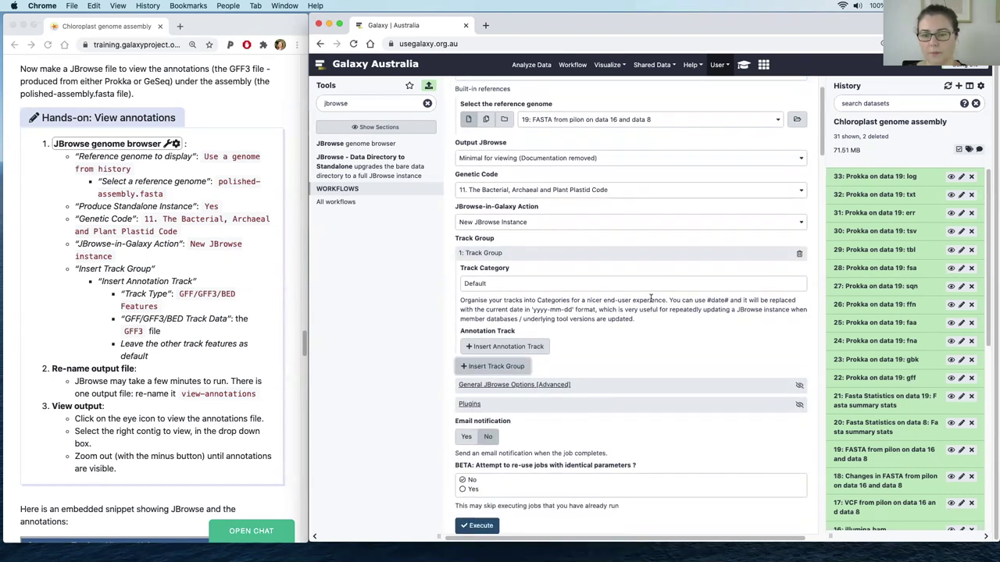
left_click(509, 291)
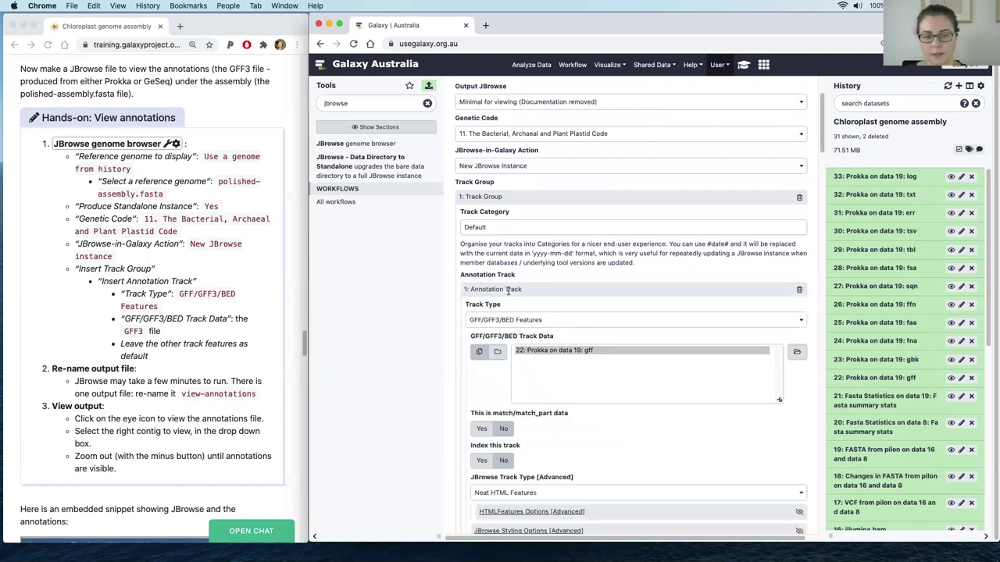
Use GFF/GFF3/BED Features as the annotation track's type and select 22: Prokka on data 19: gff as its track data.
scroll(664, 303, "down", 2)
scroll(551, 289, "down", 1)
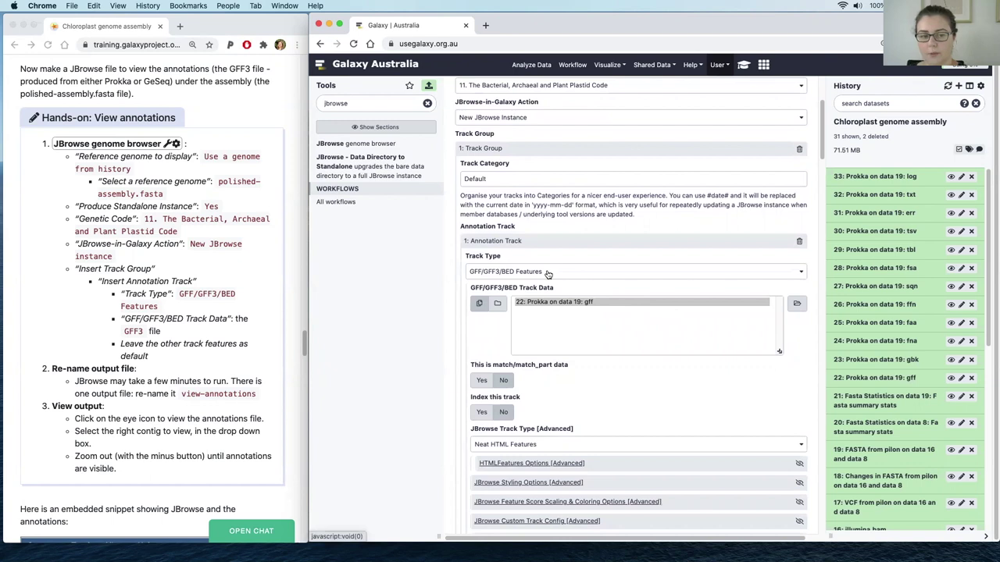
left_click(547, 274)
left_click(543, 277)
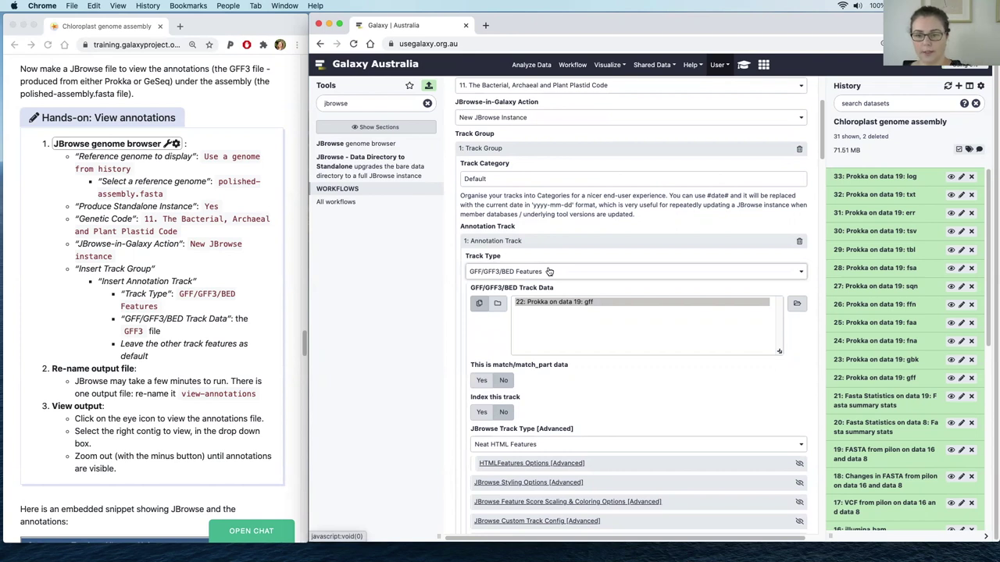
left_click(533, 307)
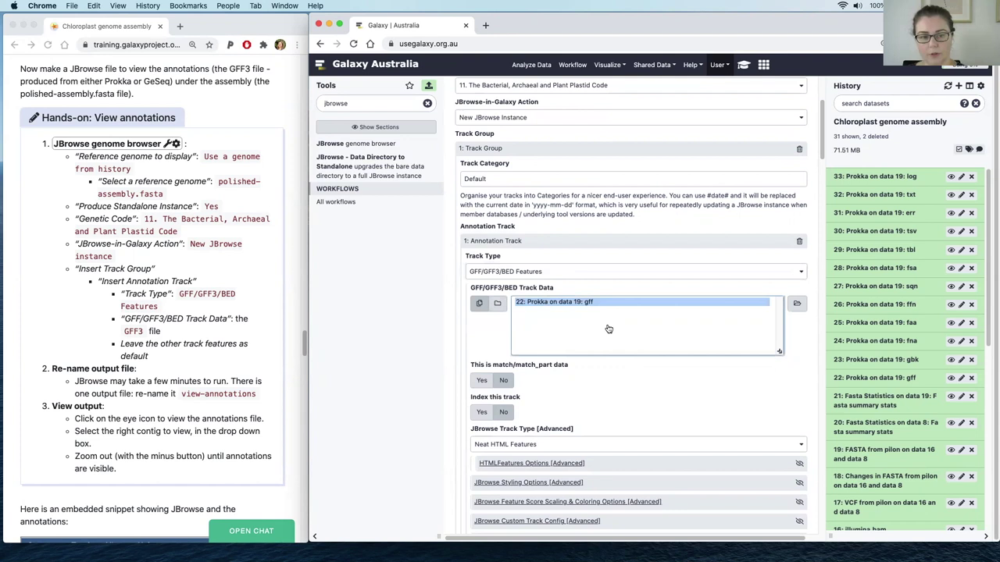
Run the JBrowse job with the remaining track features left at their defaults.
scroll(613, 331, "down", 2)
scroll(632, 336, "down", 1)
scroll(643, 339, "down", 10)
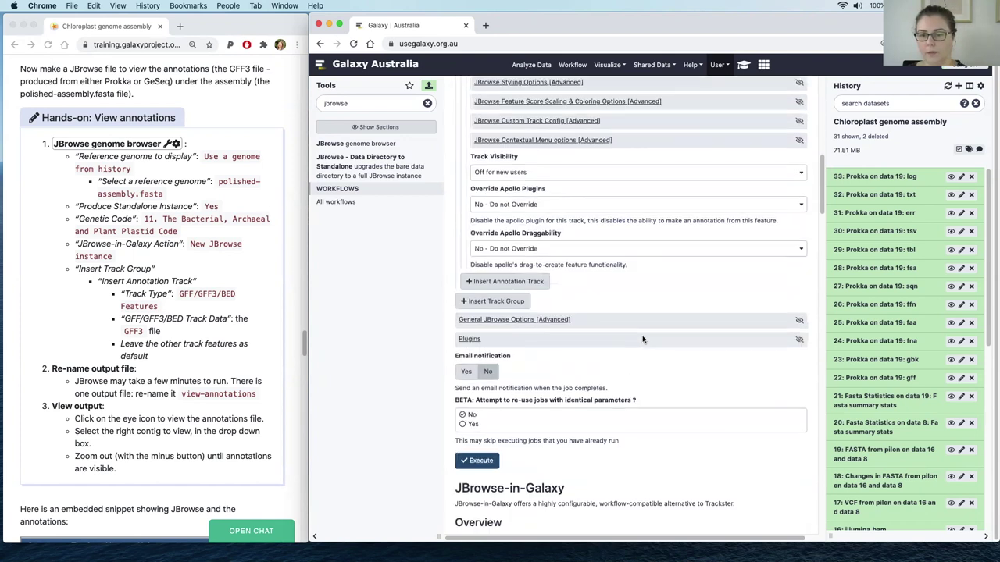
left_click(481, 396)
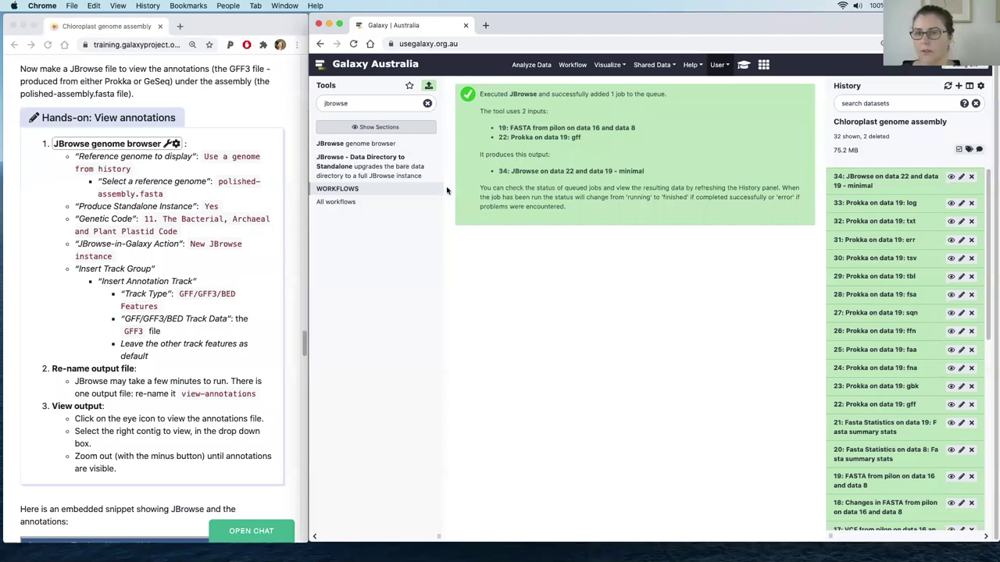
View the JBrowse output dataset and collapse the tool list and the history to enlarge the genome view.
left_click(951, 178)
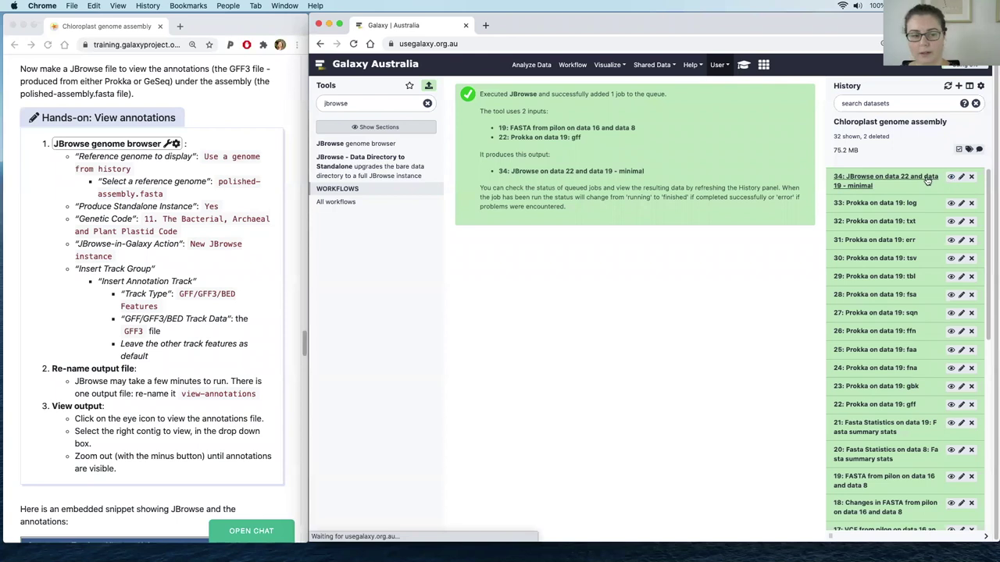
left_click(951, 178)
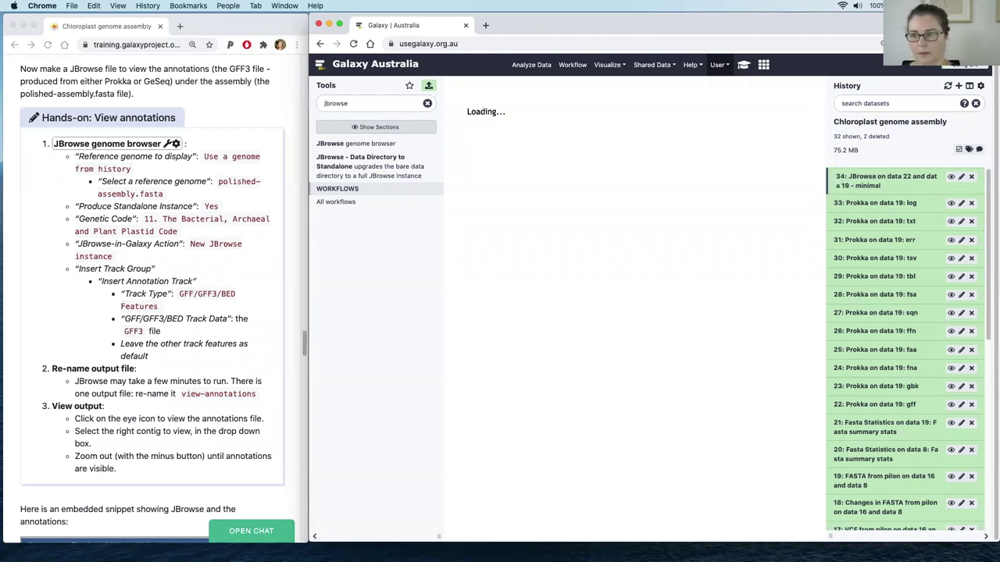
left_click(314, 538)
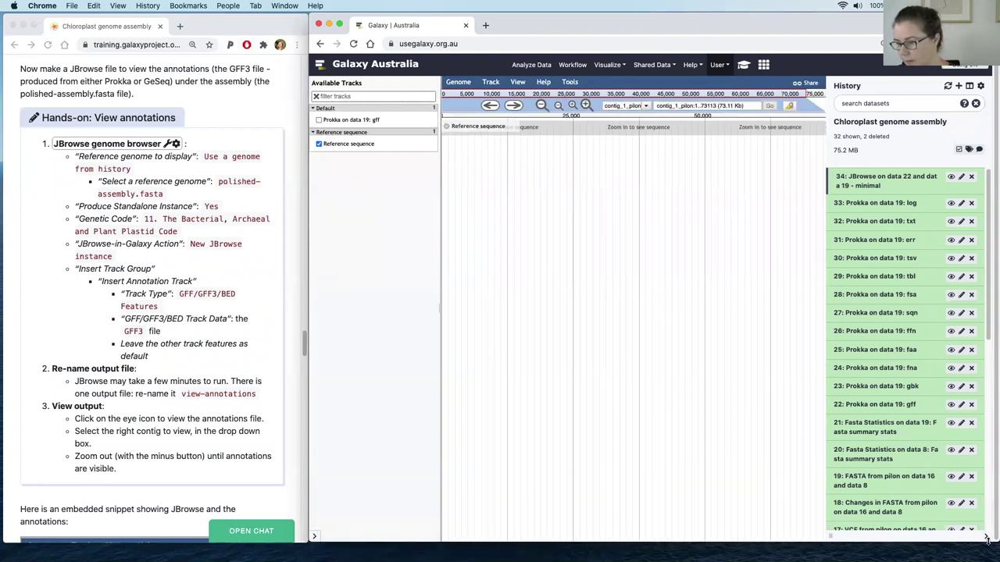
left_click(987, 539)
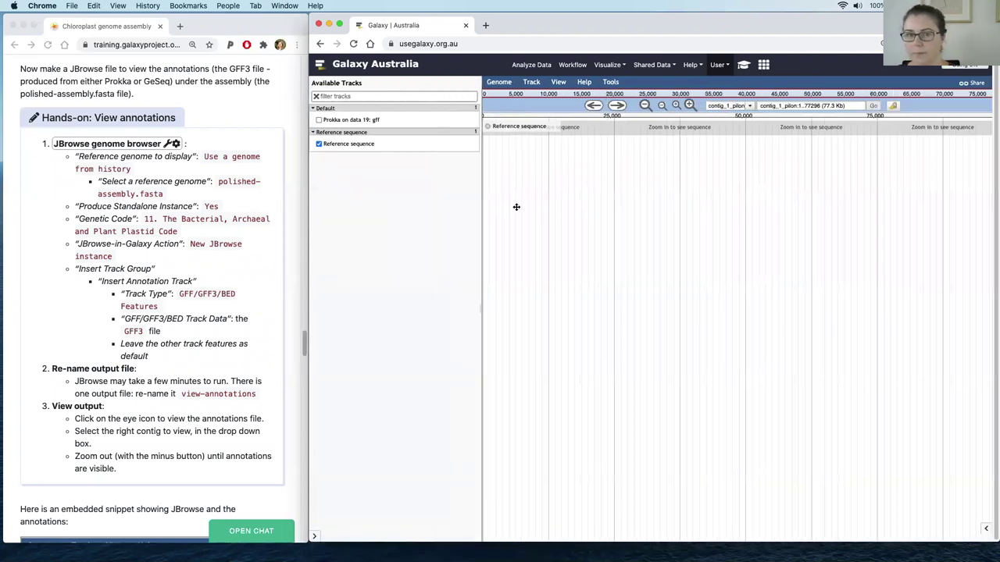
Show the Prokka on data 19: gff track and zoom in on contig_1_pilon until individual bases can be read.
left_click(318, 121)
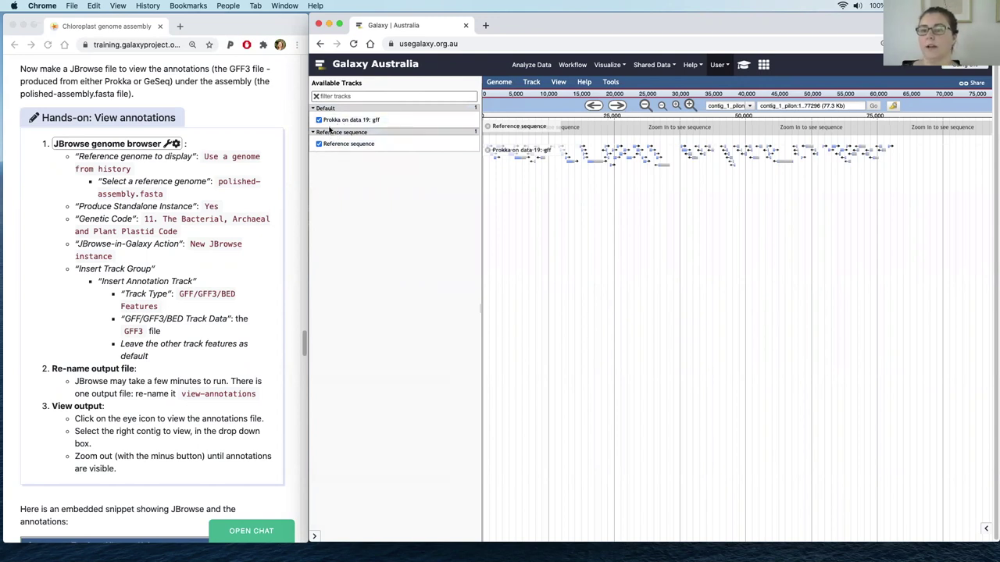
left_click(690, 104)
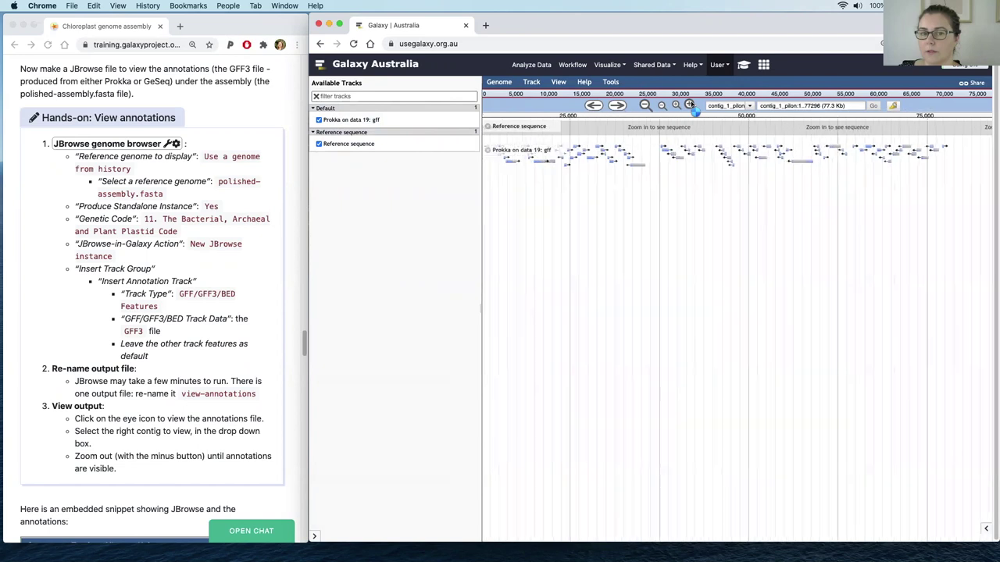
left_click(690, 105)
left_click(690, 105)
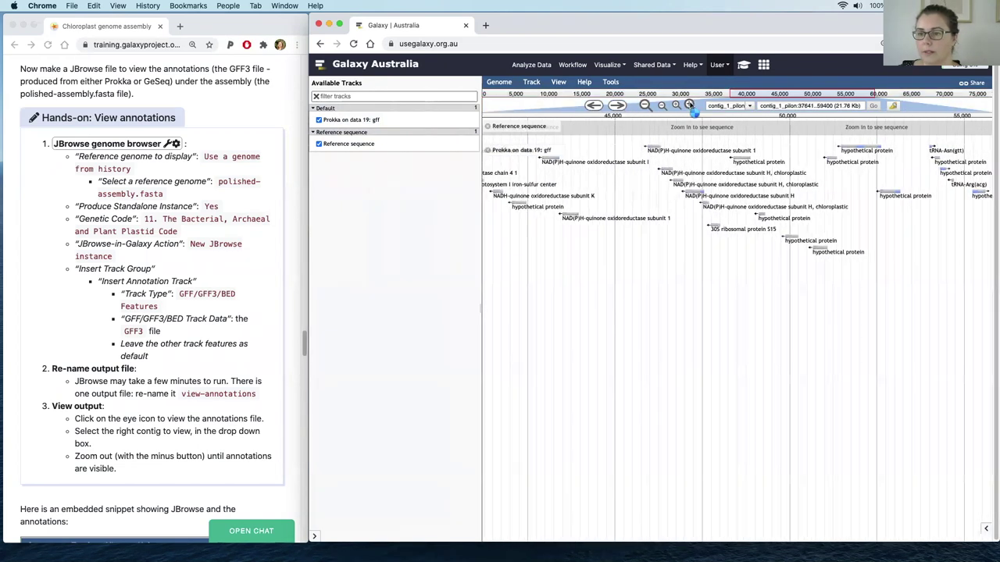
left_click(689, 105)
left_click(689, 105)
left_click(690, 105)
left_click(690, 105)
left_click(690, 104)
left_click(690, 104)
left_click(689, 105)
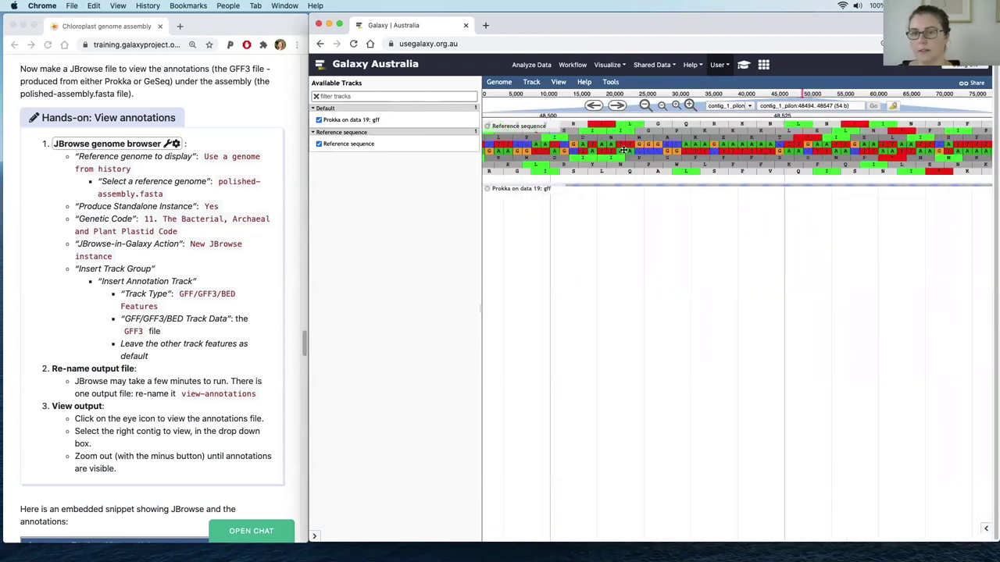
Hide the reverse strand and the translation in the Reference sequence track.
left_click(554, 127)
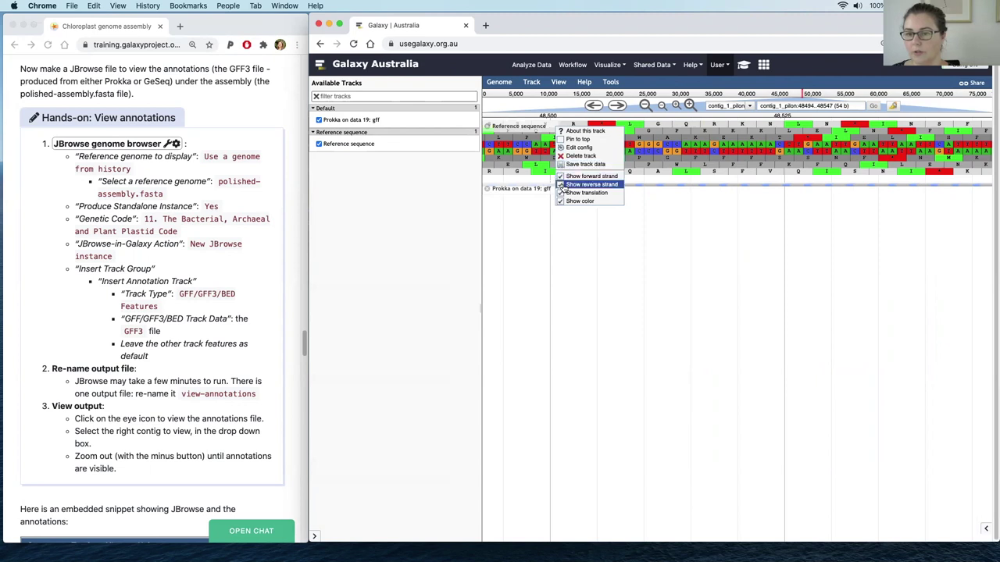
left_click(559, 187)
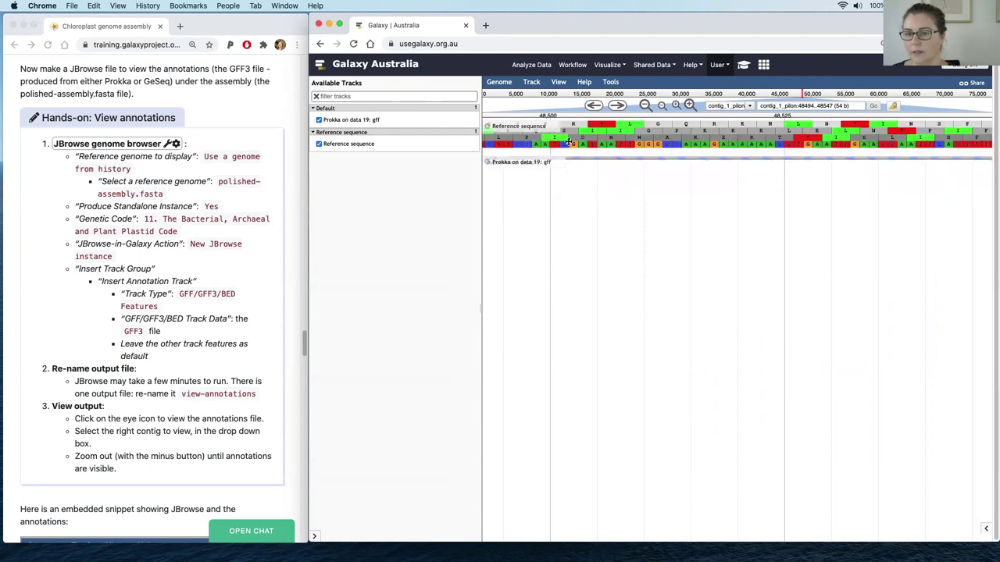
left_click(554, 127)
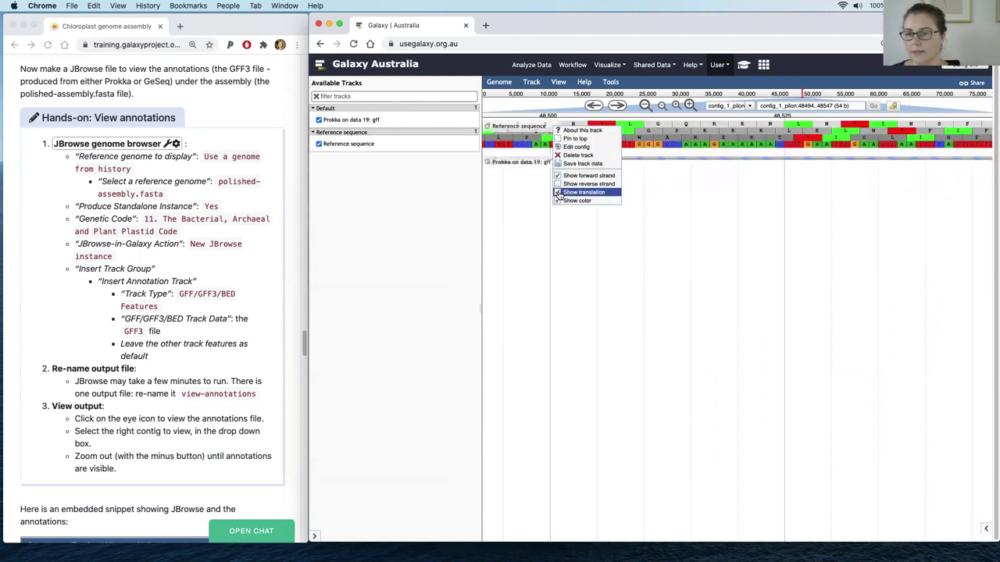
left_click(558, 192)
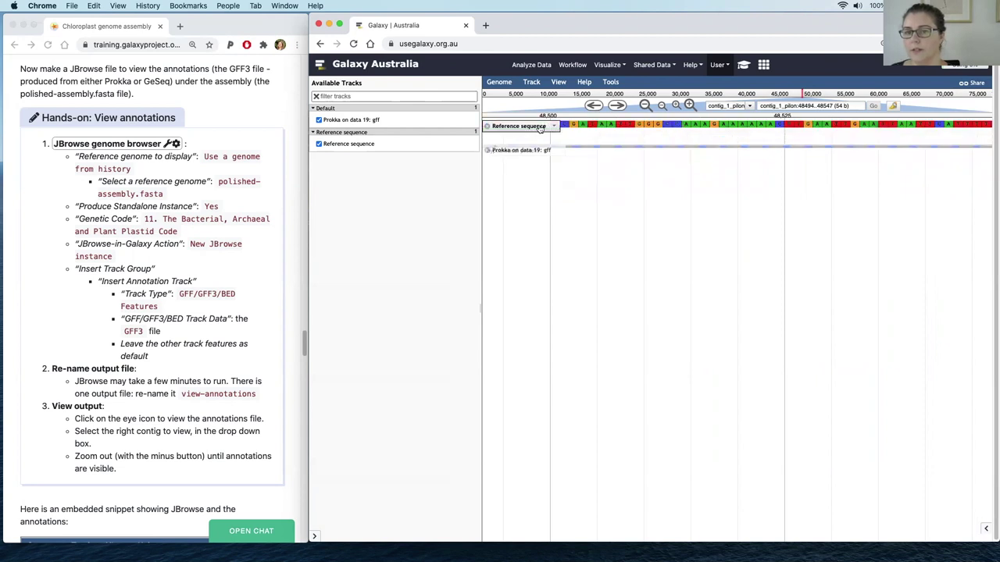
Zoom out on contig_1_pilon until several annotations fit, and inspect the details of the NAD(P)H-quinone oxidoreductase subunit H, chloroplastic feature near 47,500.
left_click(662, 105)
left_click(662, 106)
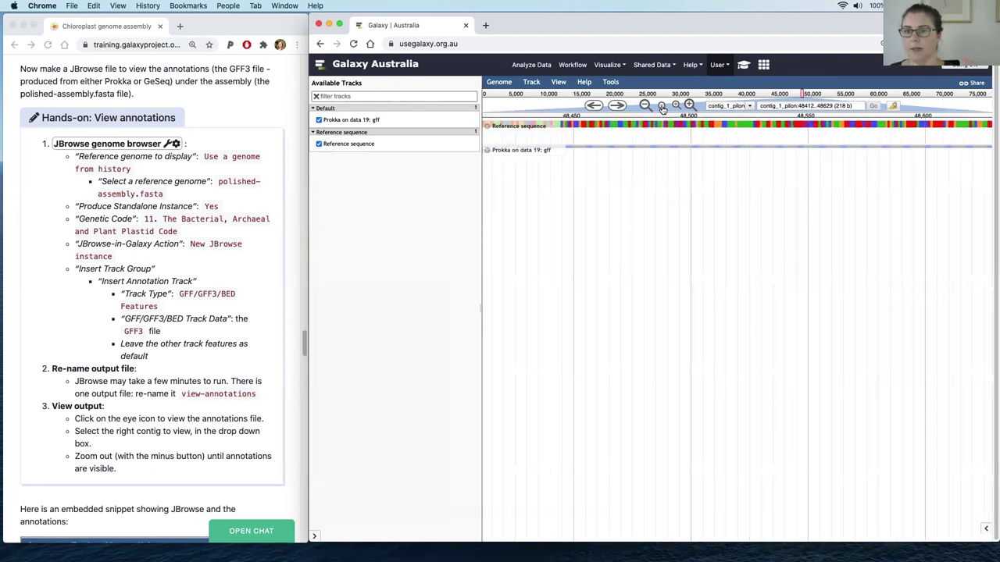
left_click(661, 105)
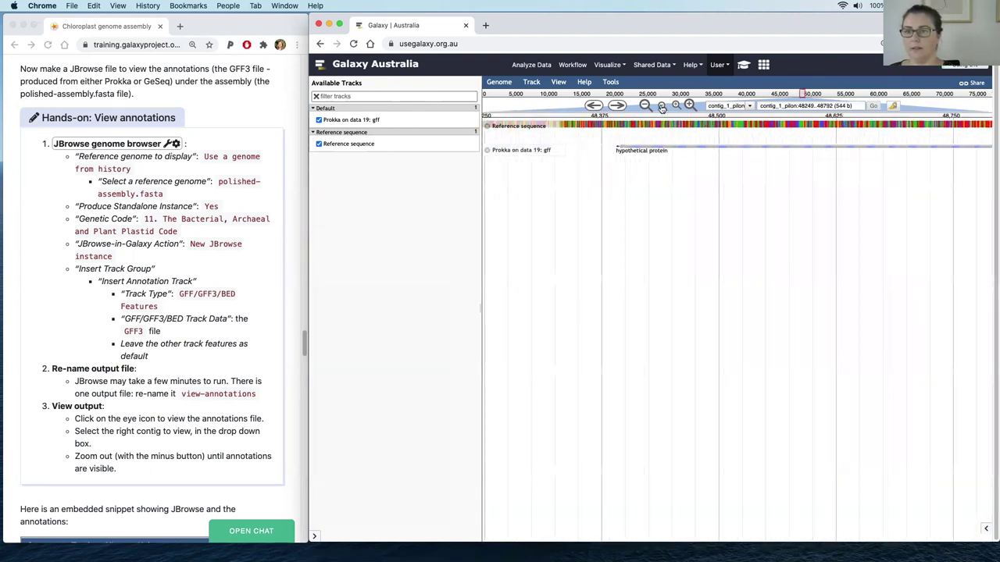
left_click(661, 106)
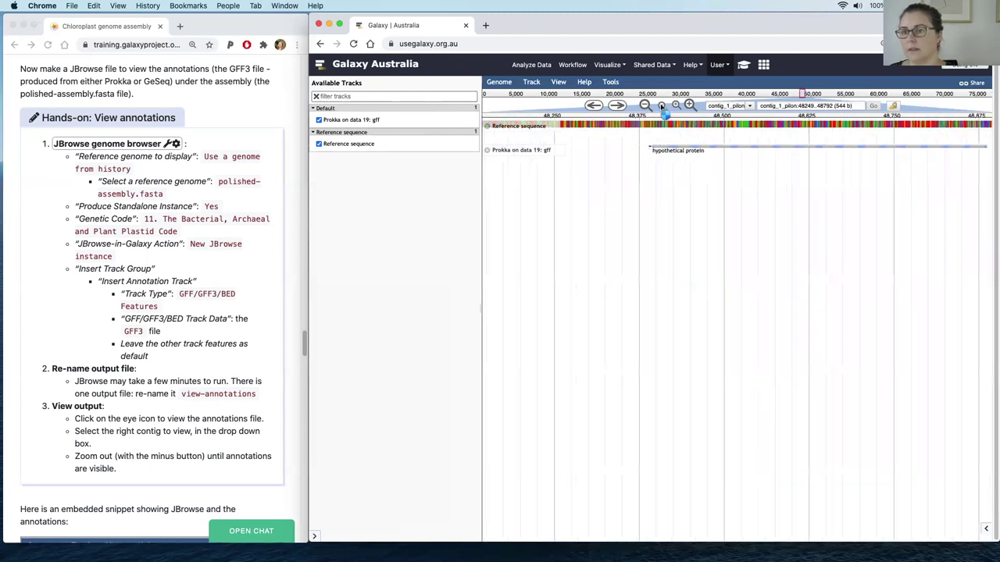
left_click(661, 106)
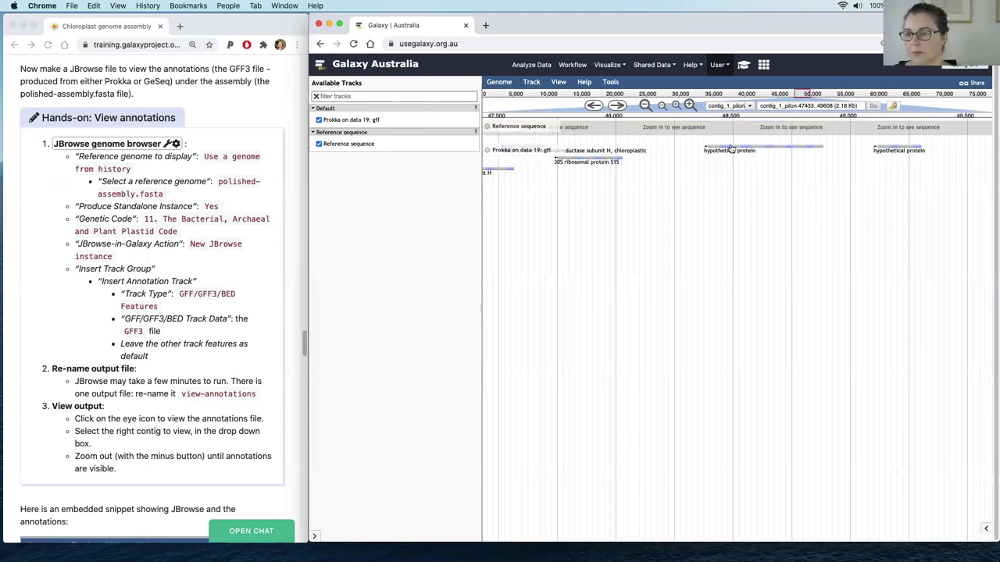
left_click(662, 106)
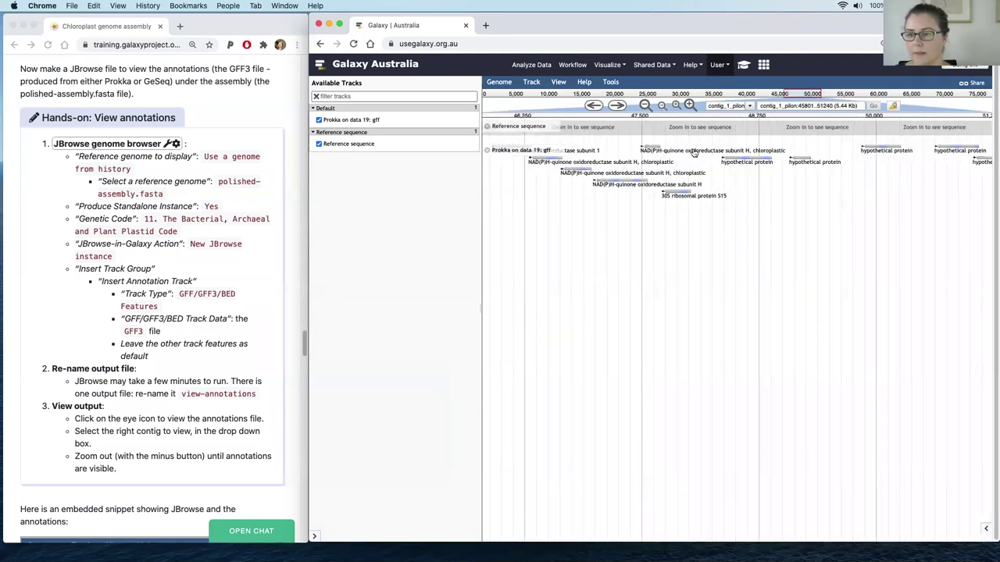
left_click(694, 153)
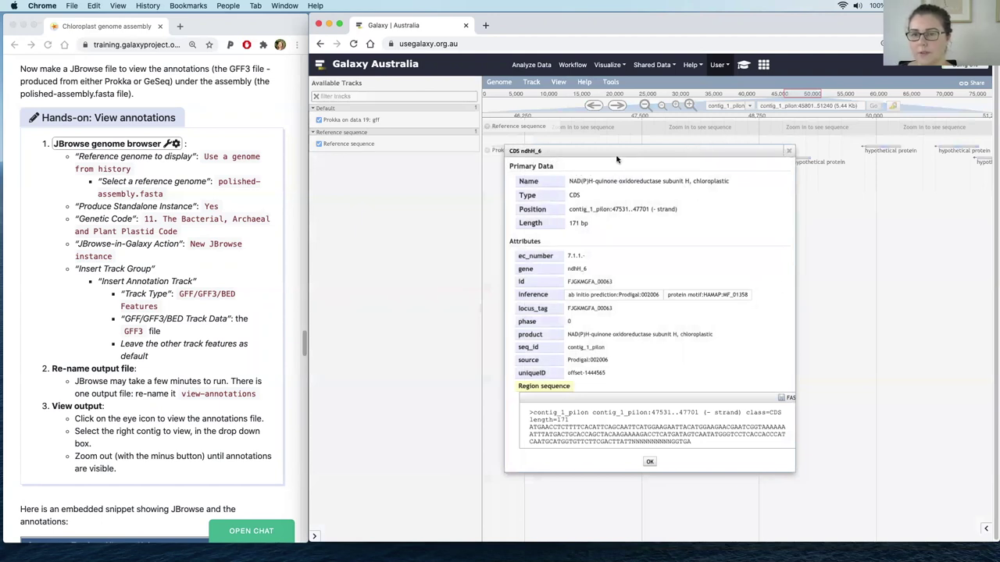
left_click(788, 152)
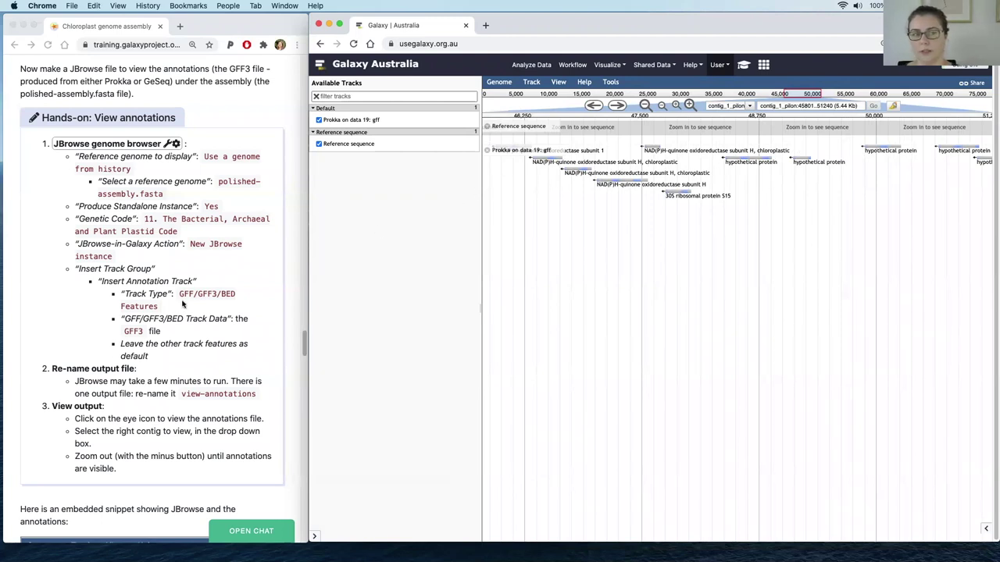
Copy the Zenodo links of the tiny Illumina and Nanopore FASTQ files from the tutorial's View reads section.
scroll(182, 304, "down", 1)
scroll(182, 304, "down", 3)
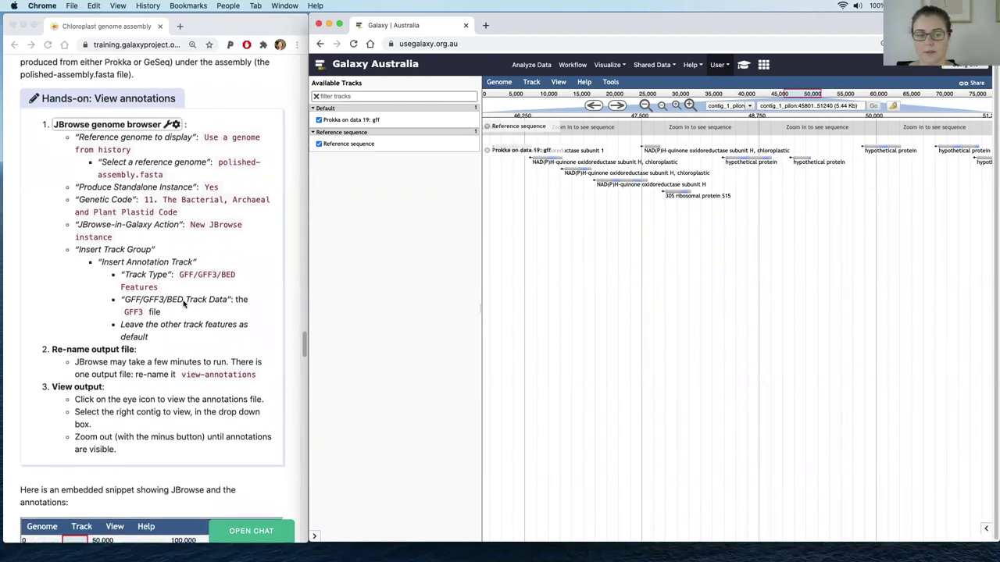
scroll(183, 304, "down", 7)
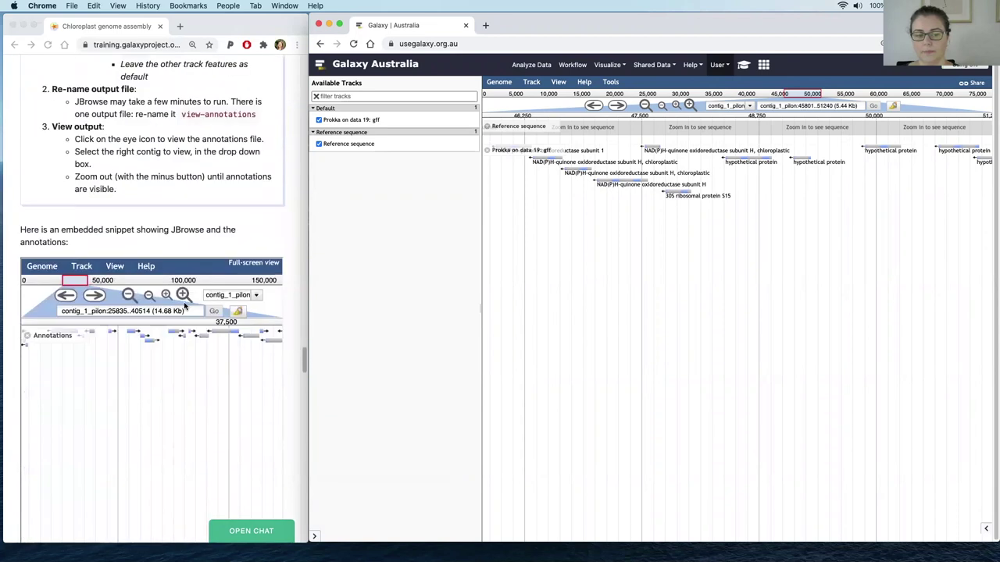
scroll(203, 307, "down", 14)
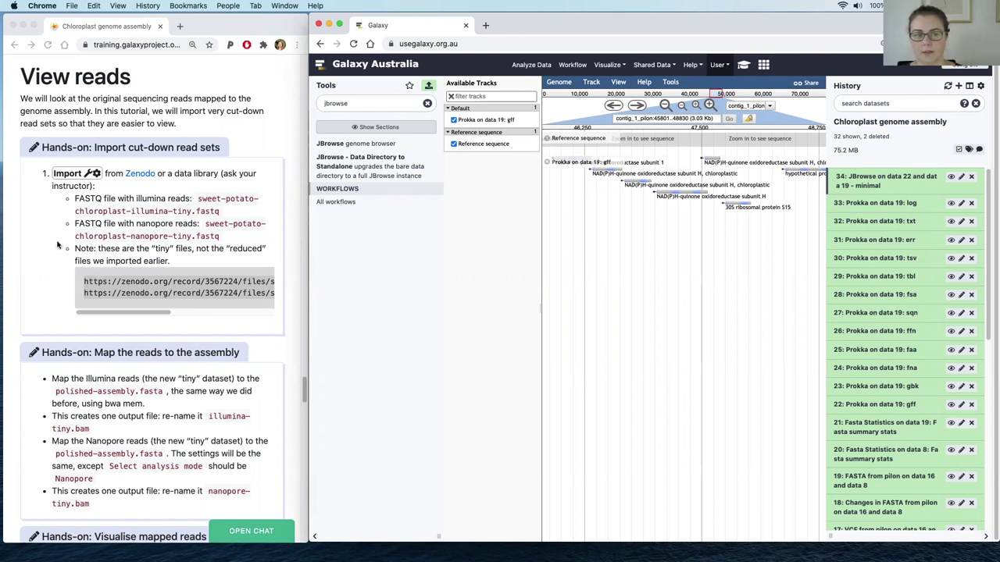
triple_click(252, 286)
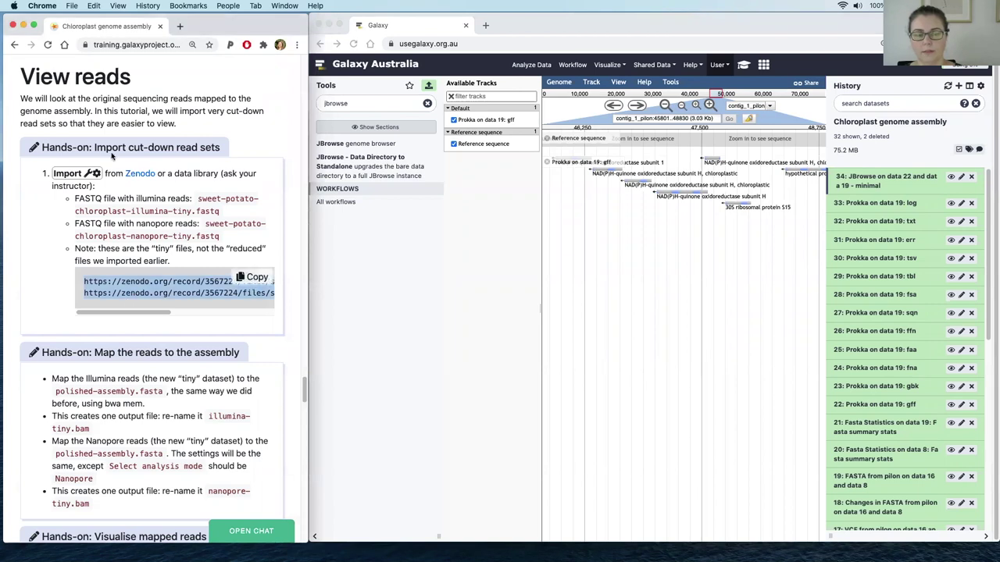
Upload sweet-potato-chloroplast-illumina-tiny.fastq and sweet-potato-chloroplast-nanopore-tiny.fastq into the Galaxy history from the copied Zenodo links.
left_click(428, 86)
left_click(428, 86)
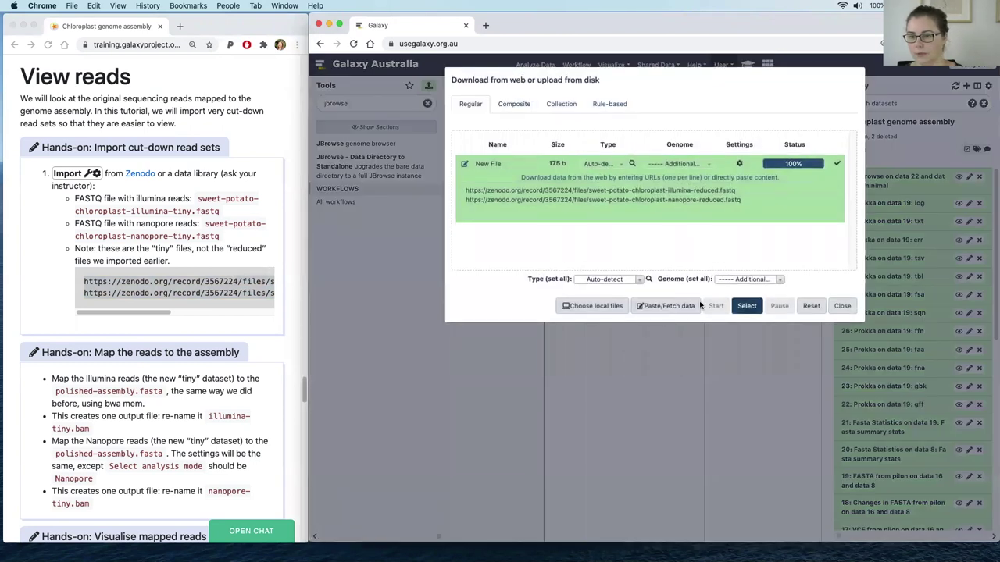
left_click(656, 307)
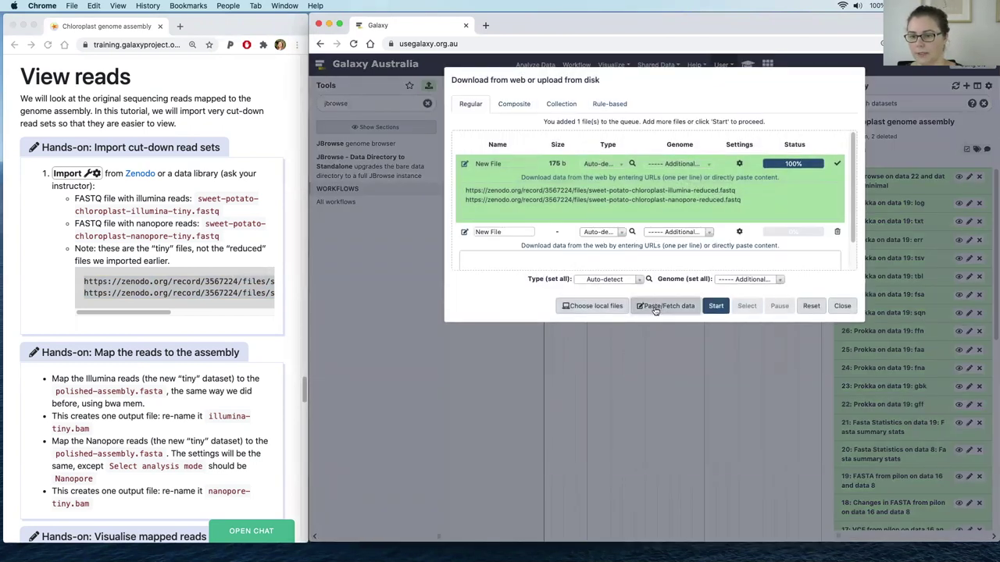
left_click(538, 260)
right_click(538, 260)
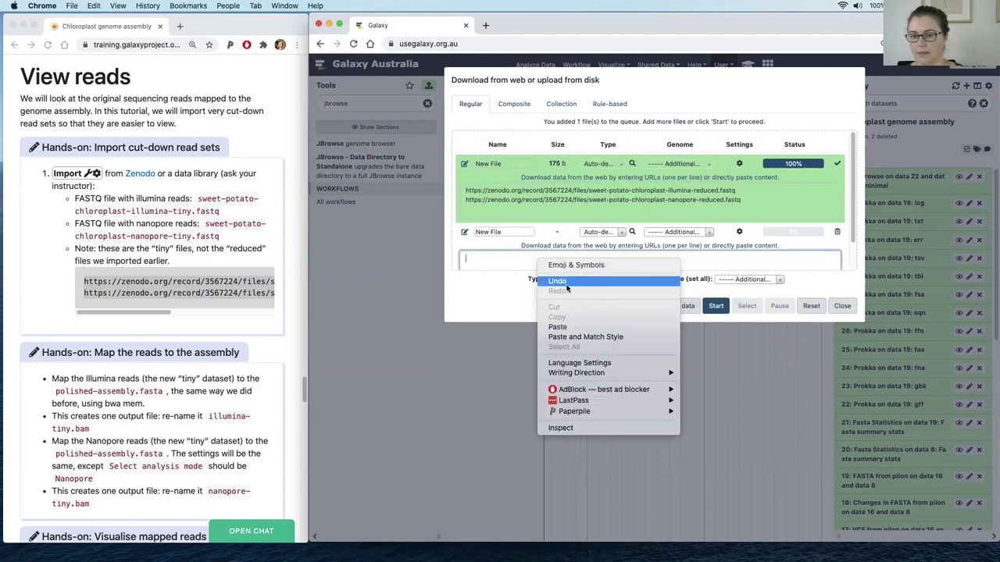
left_click(570, 328)
scroll(671, 208, "down", 1)
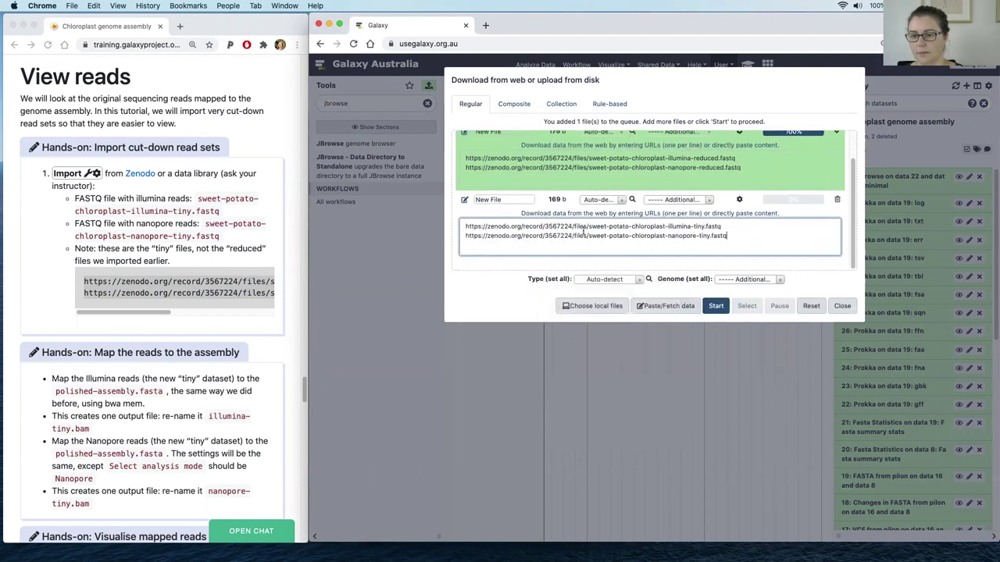
left_click(715, 305)
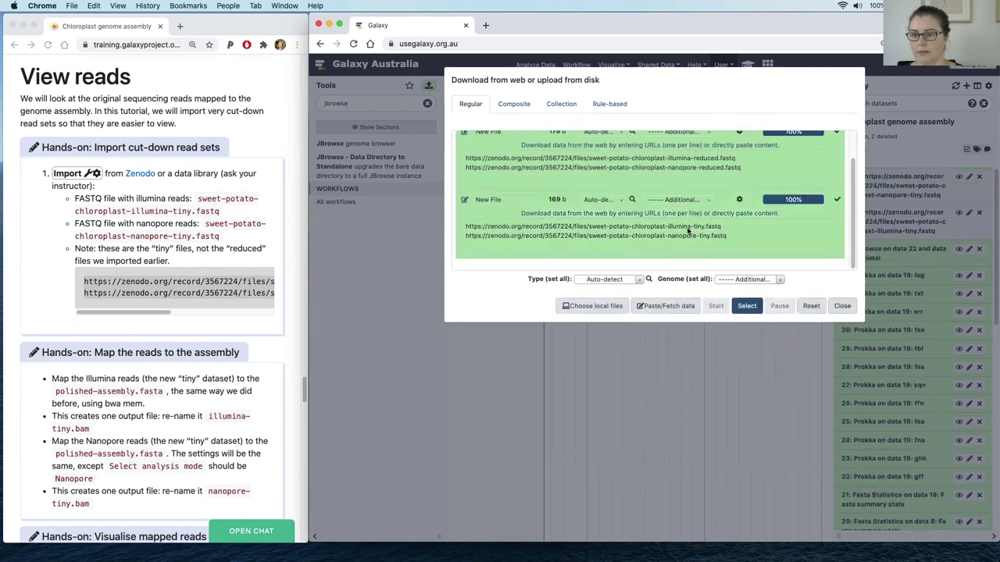
left_click(842, 305)
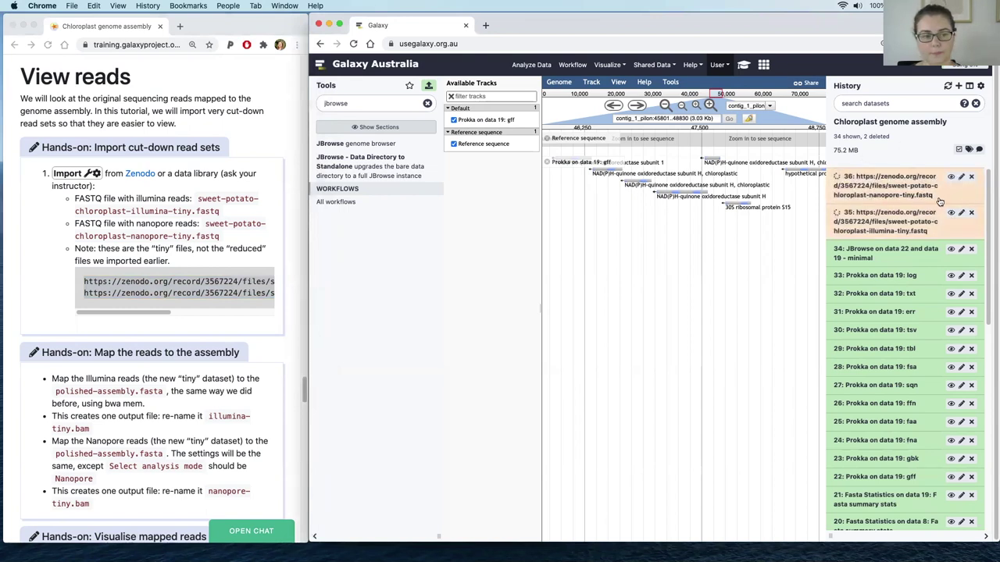
Follow the tutorial's read-mapping instructions: search the Galaxy tools for bwa and open Map with BWA-MEM.
scroll(285, 428, "down", 2)
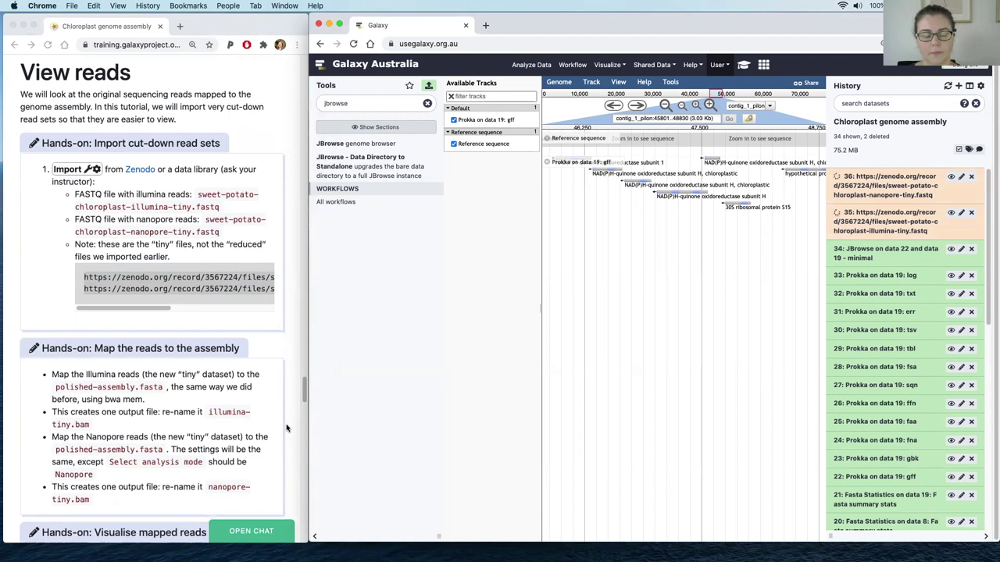
scroll(285, 428, "down", 5)
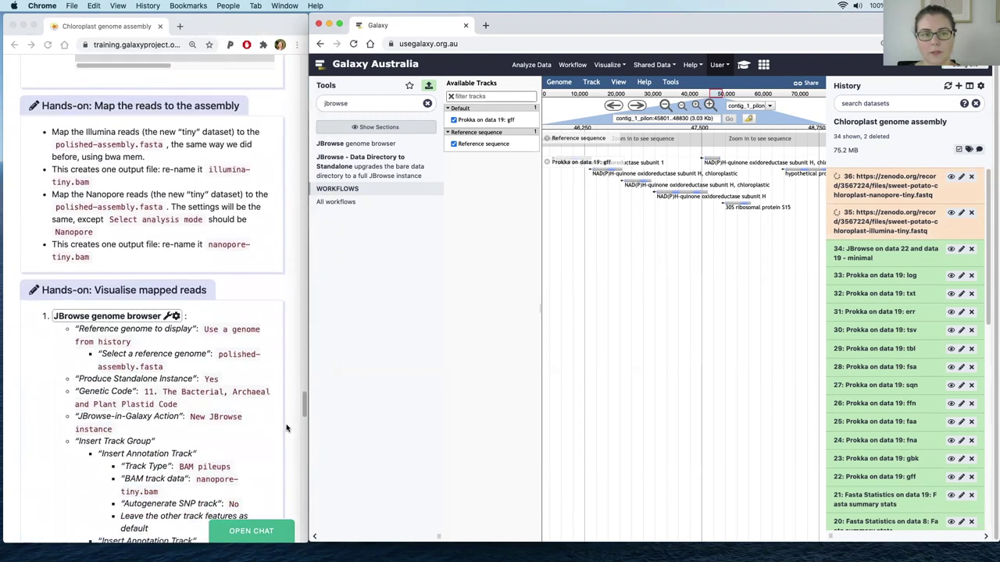
scroll(286, 428, "down", 1)
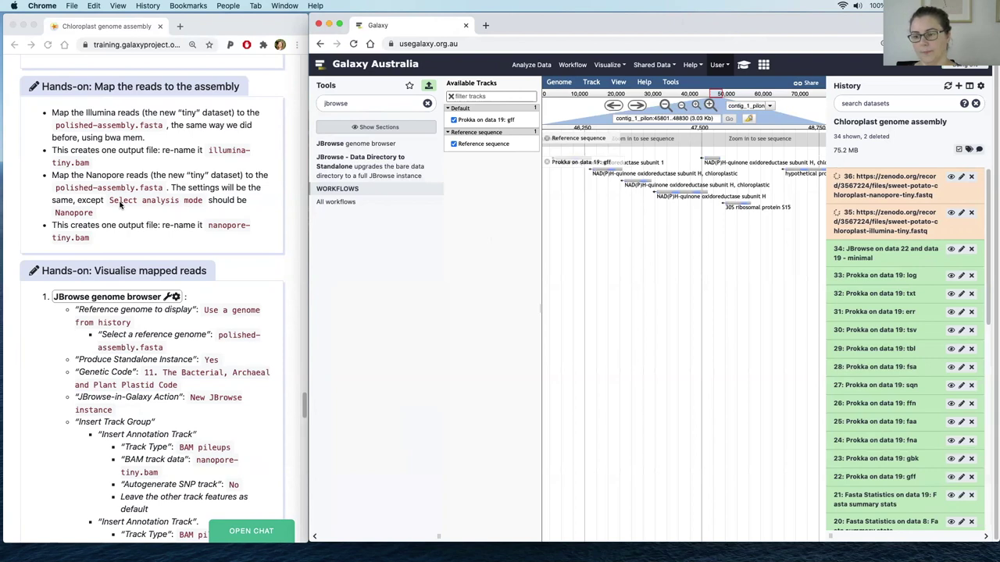
scroll(157, 252, "up", 2)
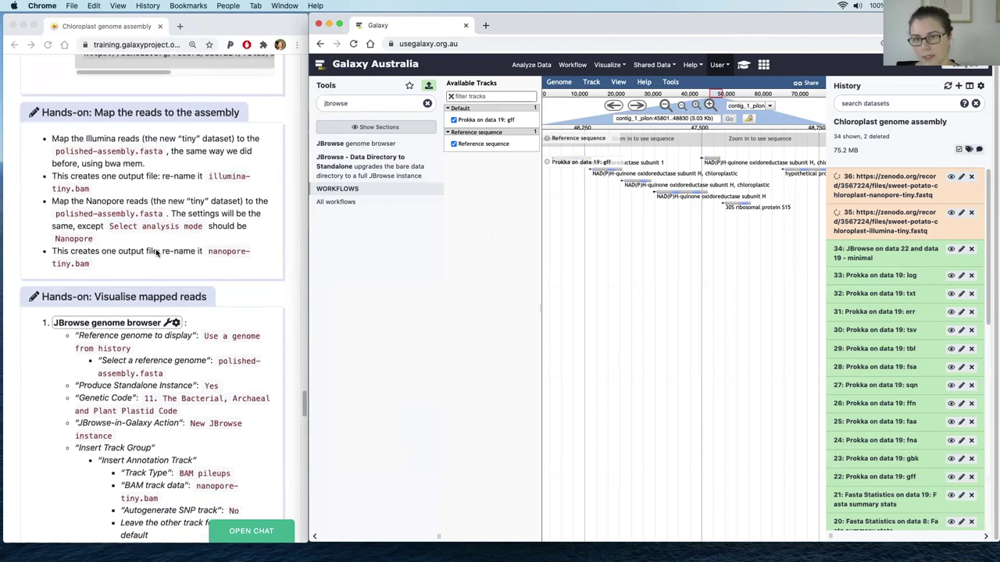
scroll(167, 253, "down", 1)
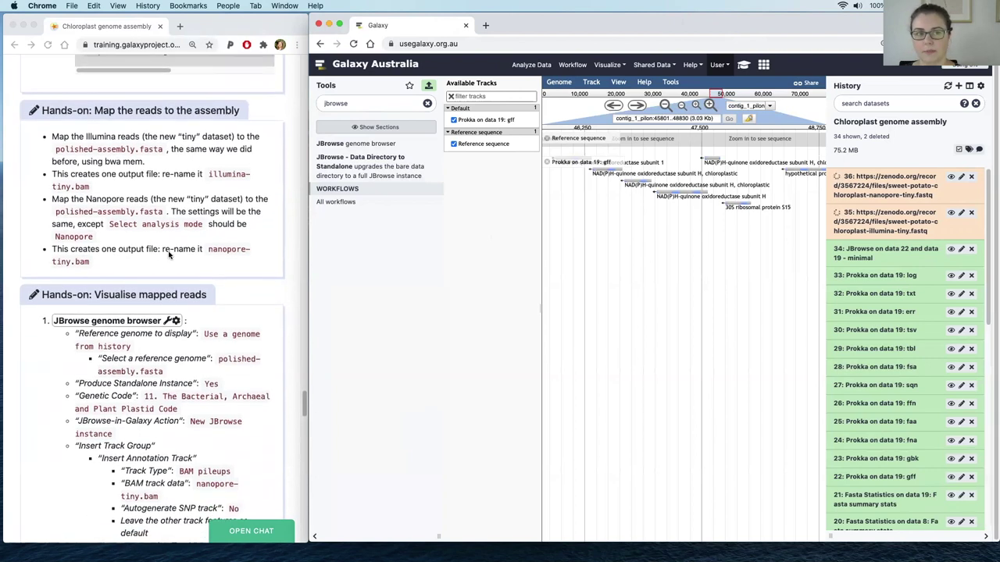
double_click(374, 105)
left_click_drag(375, 106, 320, 103)
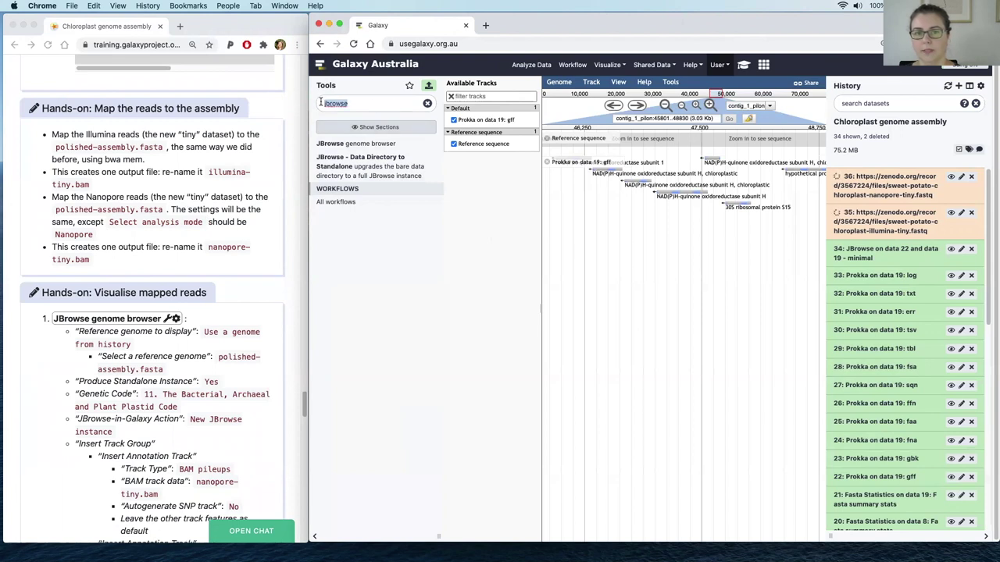
type("bwa")
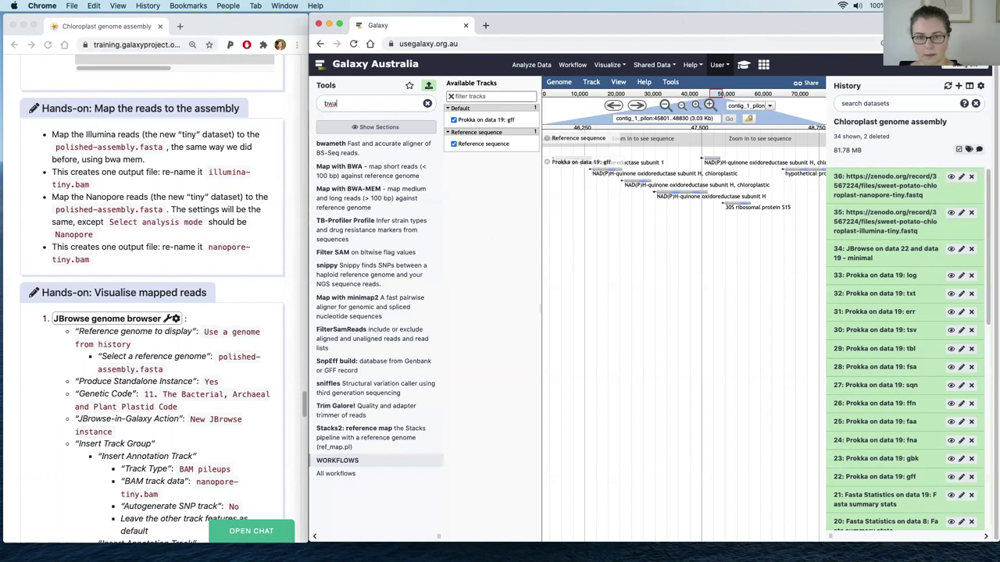
left_click(344, 189)
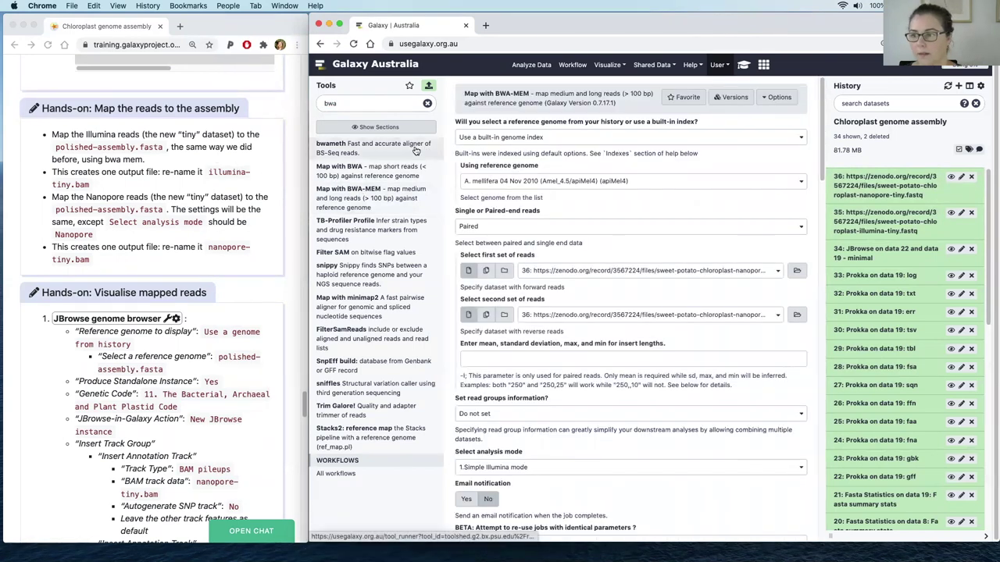
Use a genome from history and build index, with 19: FASTA from pilon on data 16 and data 8 as the reference sequence.
left_click(603, 141)
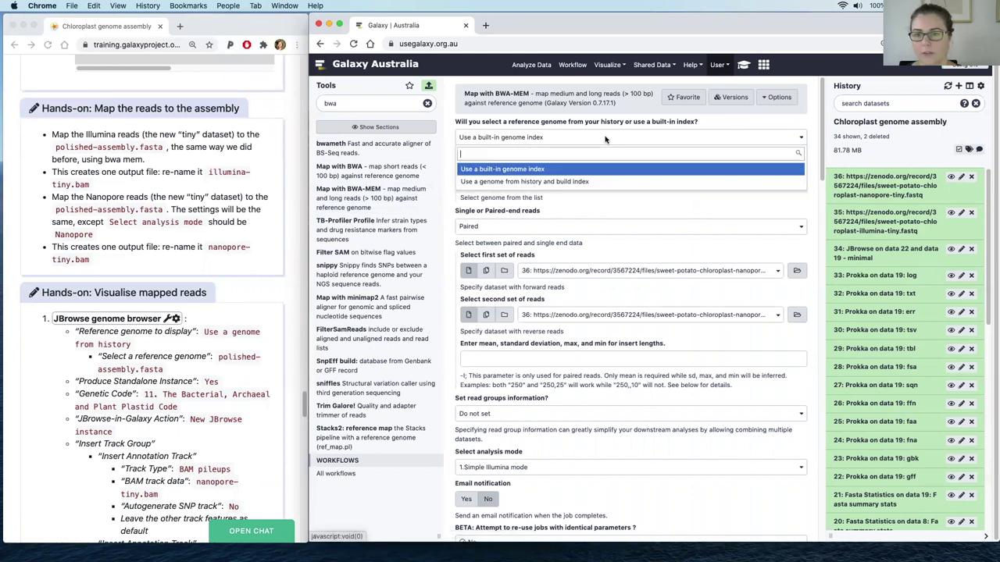
left_click(576, 182)
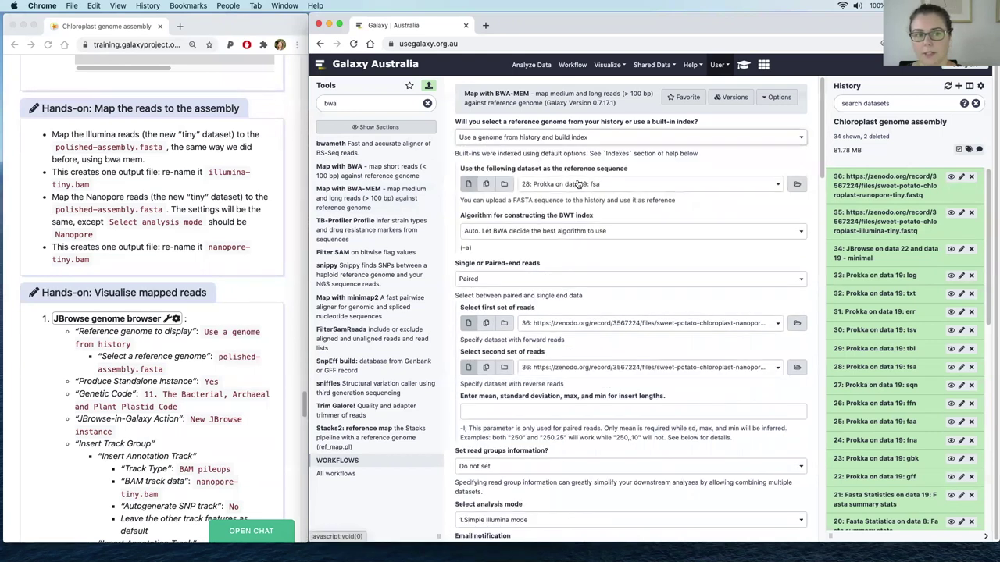
left_click(645, 188)
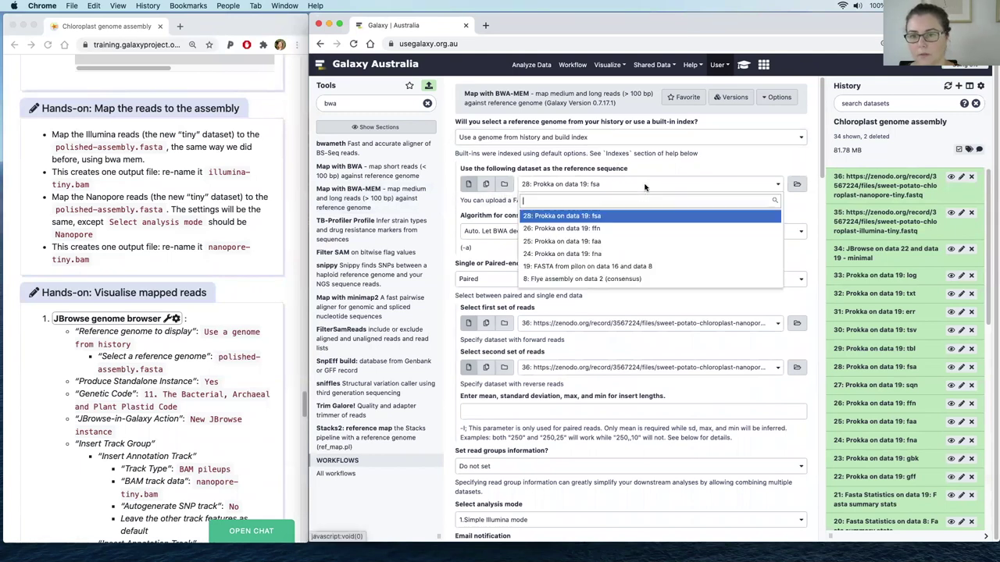
left_click(654, 268)
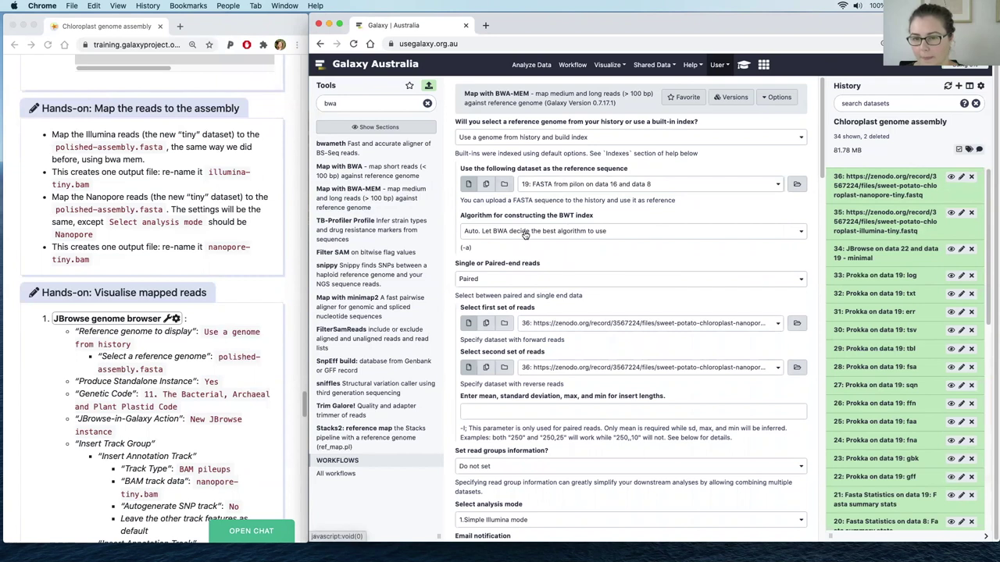
Map single-end reads from dataset 35, sweet-potato-chloroplast-illumina-tiny.fastq, in Simple Illumina mode by running Map with BWA-MEM.
left_click(527, 283)
left_click(518, 323)
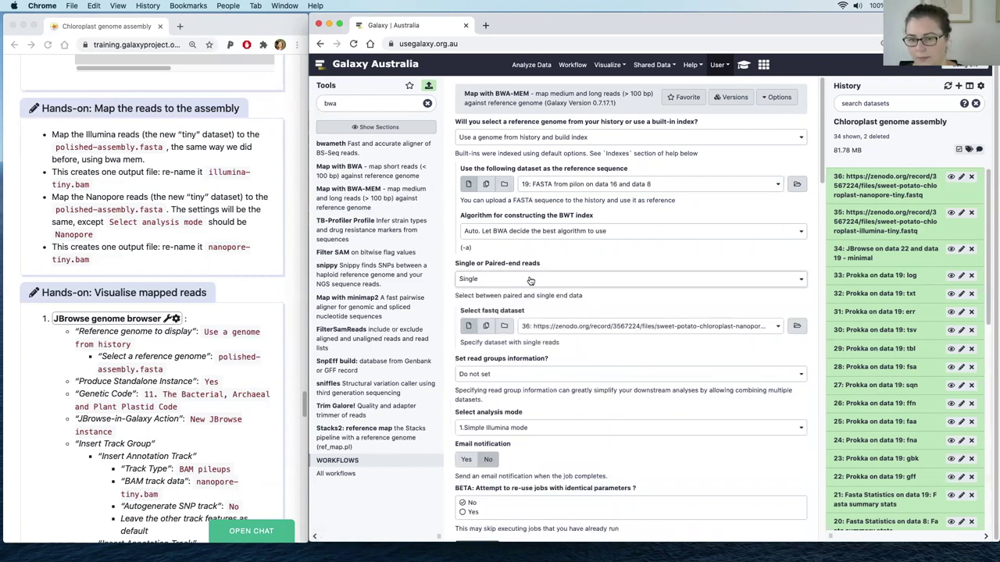
left_click(720, 325)
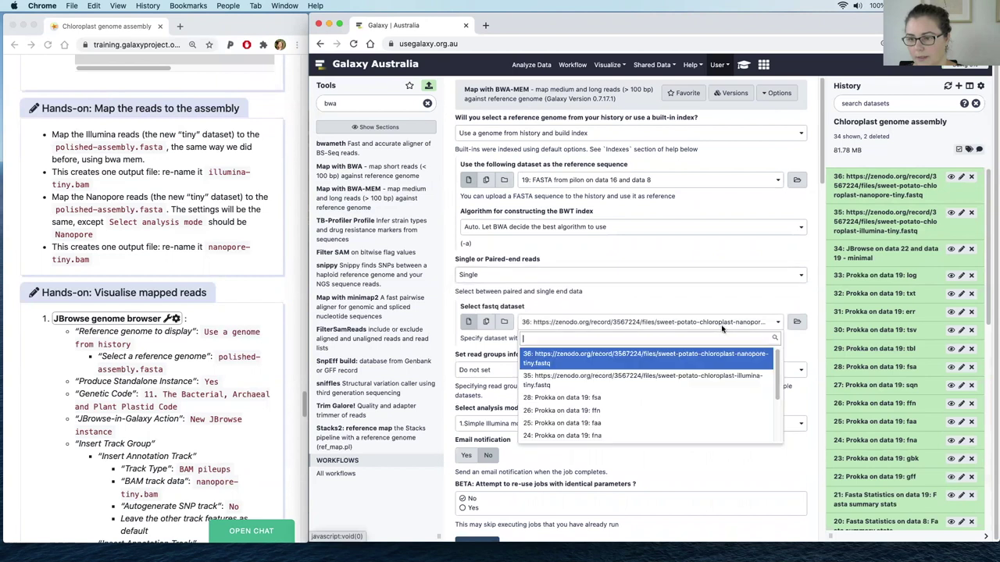
left_click(686, 381)
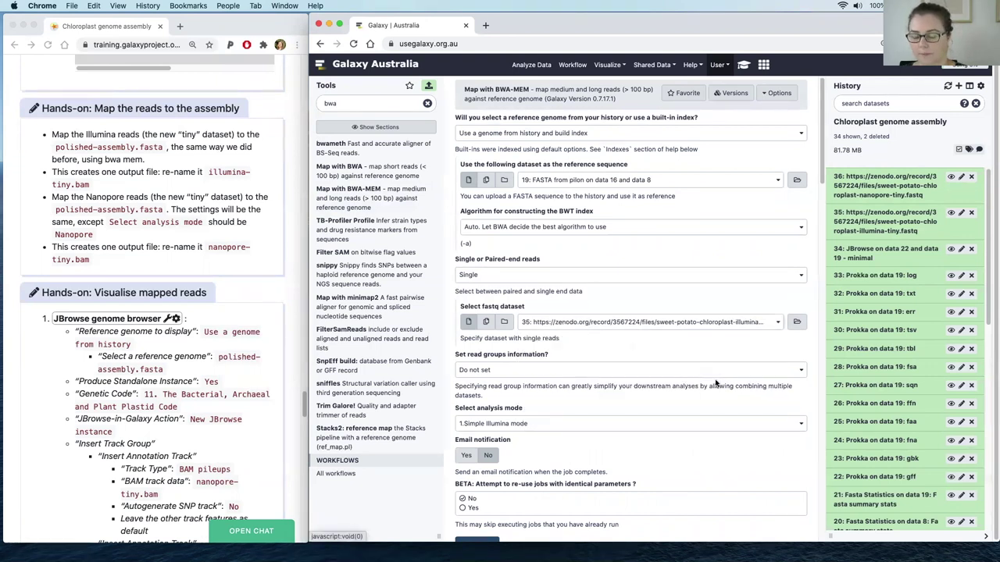
scroll(560, 328, "down", 3)
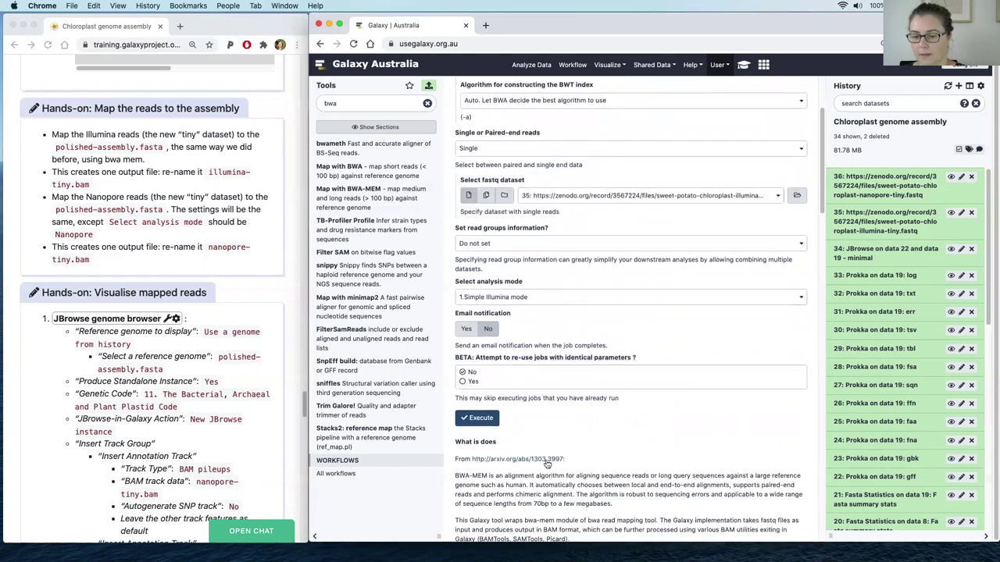
left_click(479, 419)
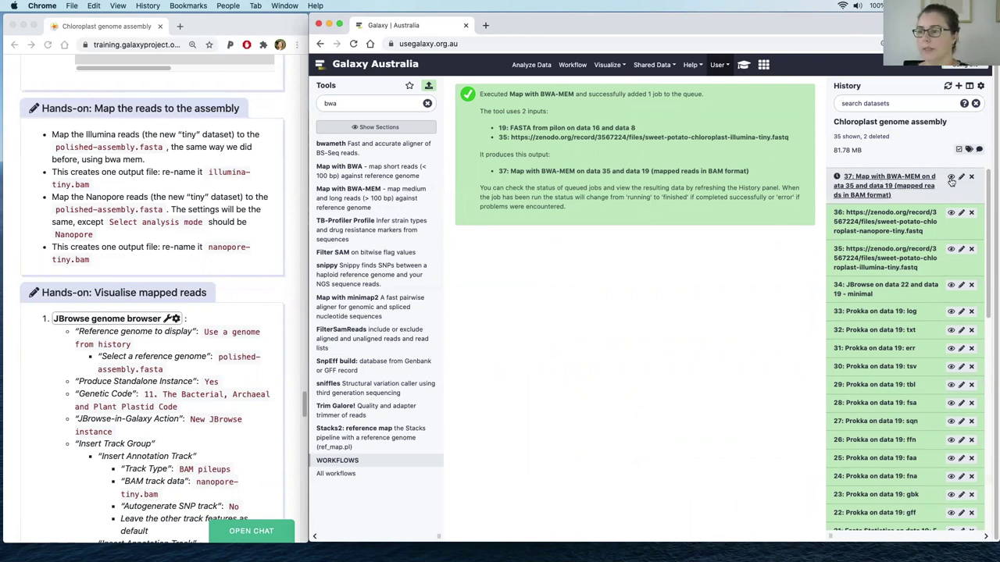
Reload the settings of mapping job 37 for a rerun, with dataset 36, sweet-potato-chloroplast-nanopore-tiny.fastq, as the single-end reads.
left_click(890, 181)
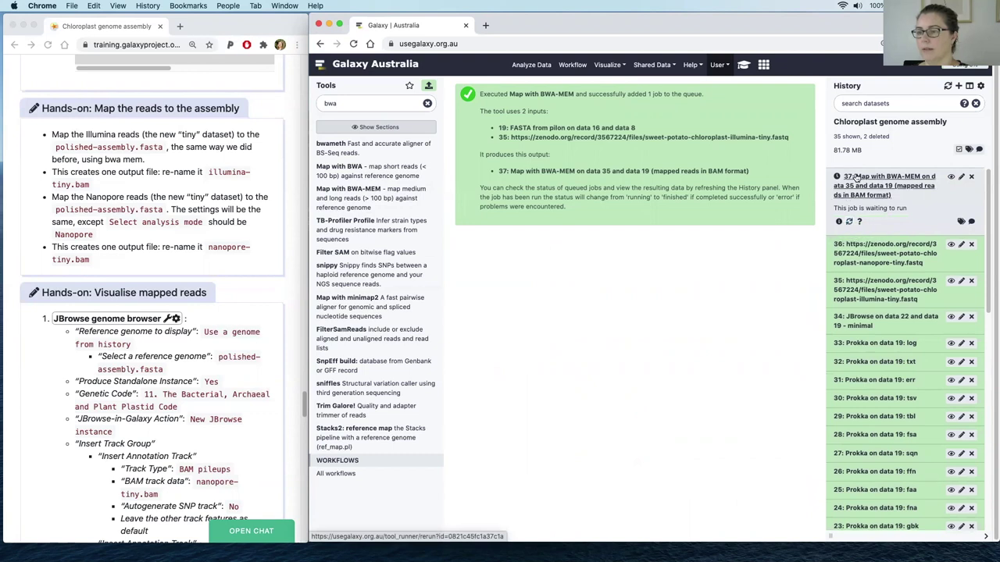
left_click(849, 222)
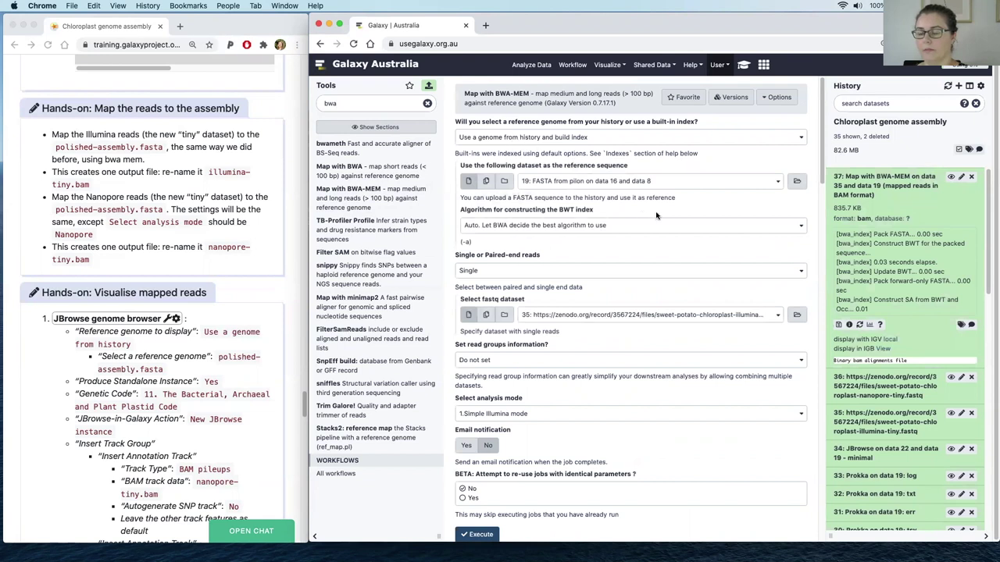
left_click(520, 274)
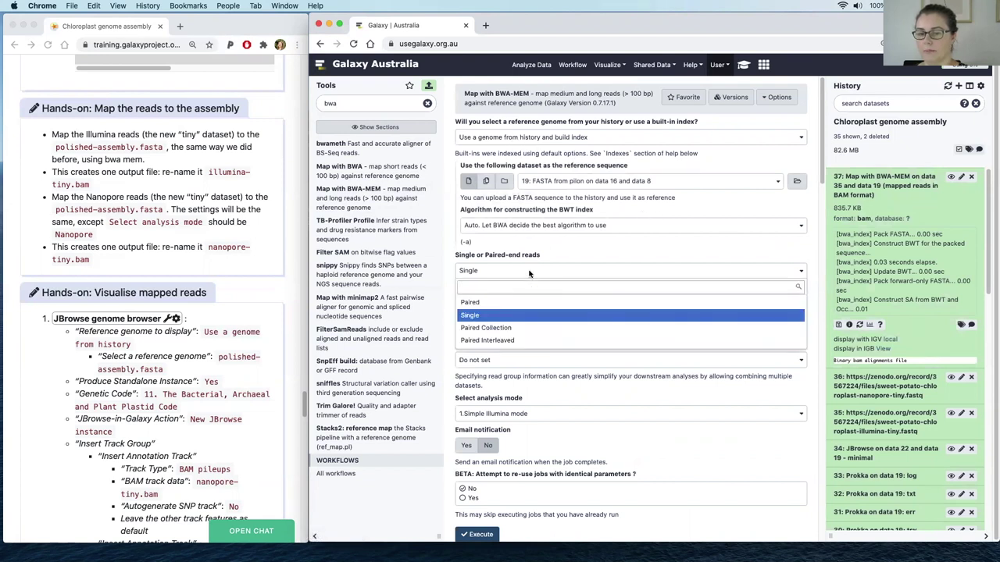
left_click(602, 324)
left_click(604, 319)
left_click(626, 353)
Set the analysis mode to 3.Nanopore 2D-reads mode (-x ont2d) and run the mapping.
scroll(613, 403, "down", 1)
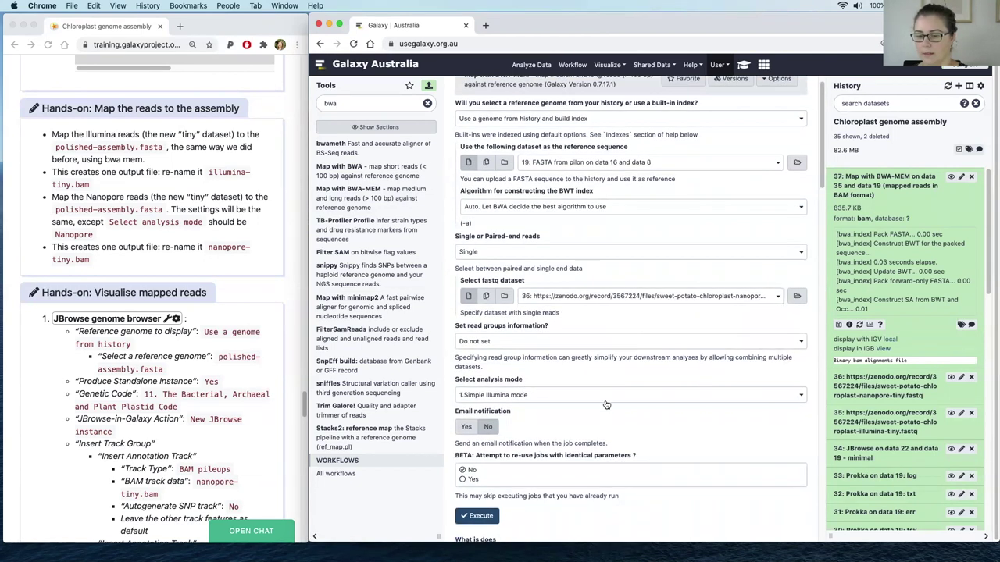
left_click(609, 399)
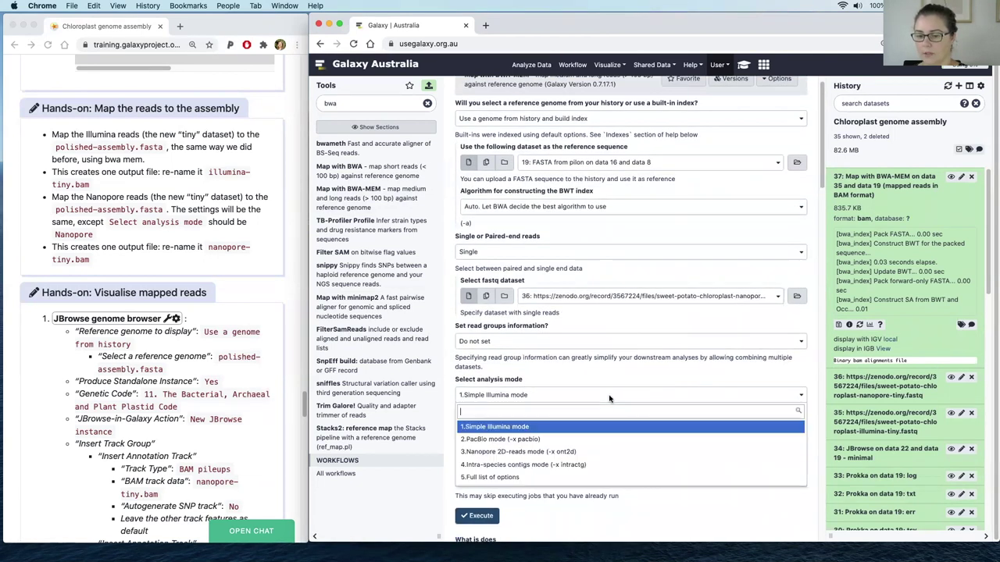
left_click(608, 458)
scroll(547, 406, "down", 5)
left_click(478, 359)
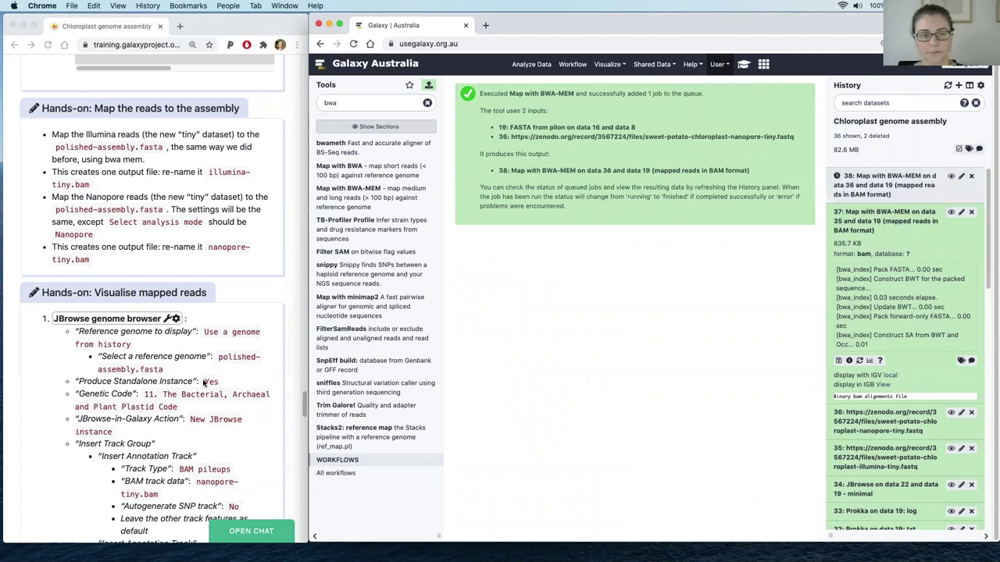
Read the tutorial's Visualise mapped reads section, and rename dataset 37, the mapped Illumina reads, as illumina-tiny.bam.
scroll(260, 388, "down", 3)
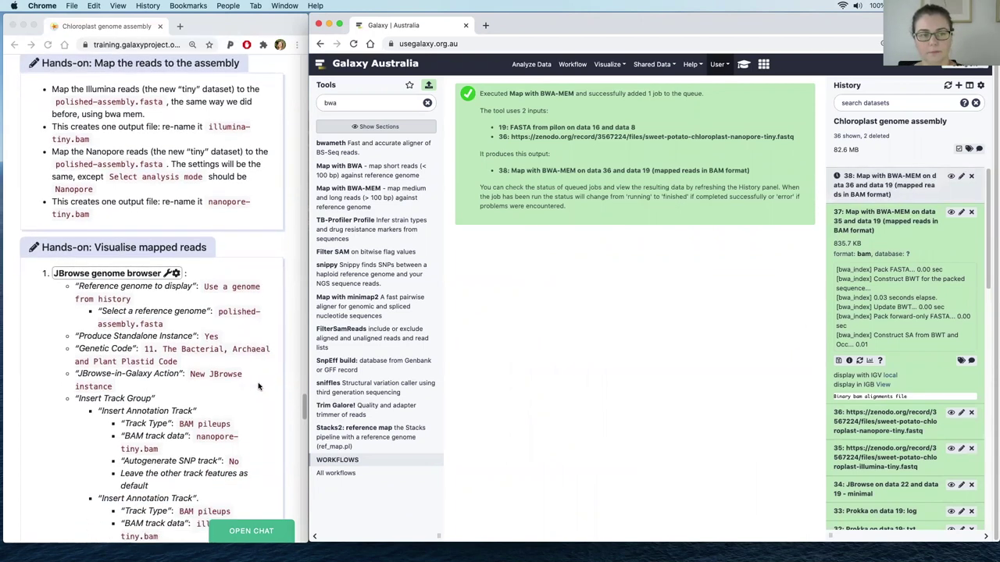
scroll(260, 386, "down", 5)
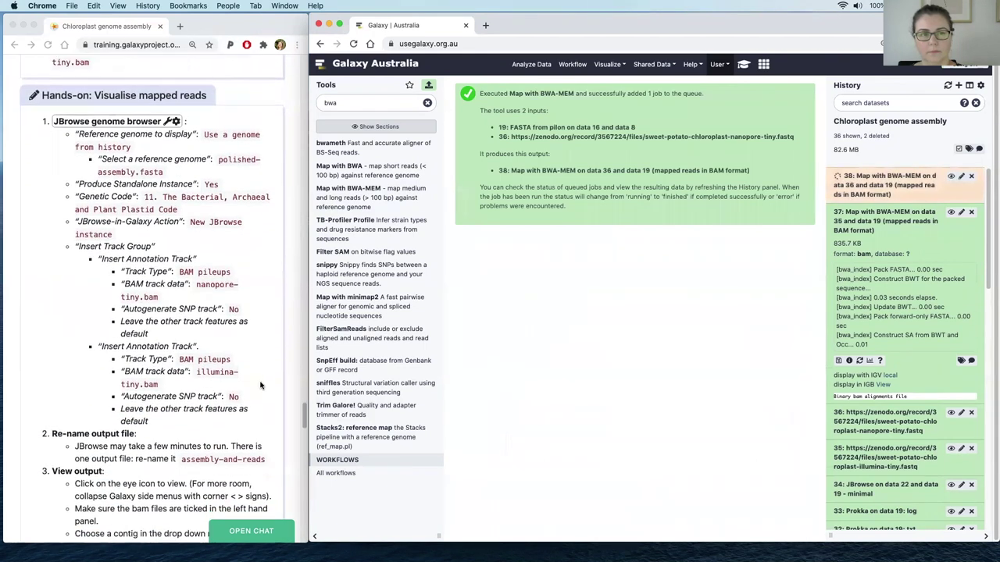
scroll(260, 385, "down", 1)
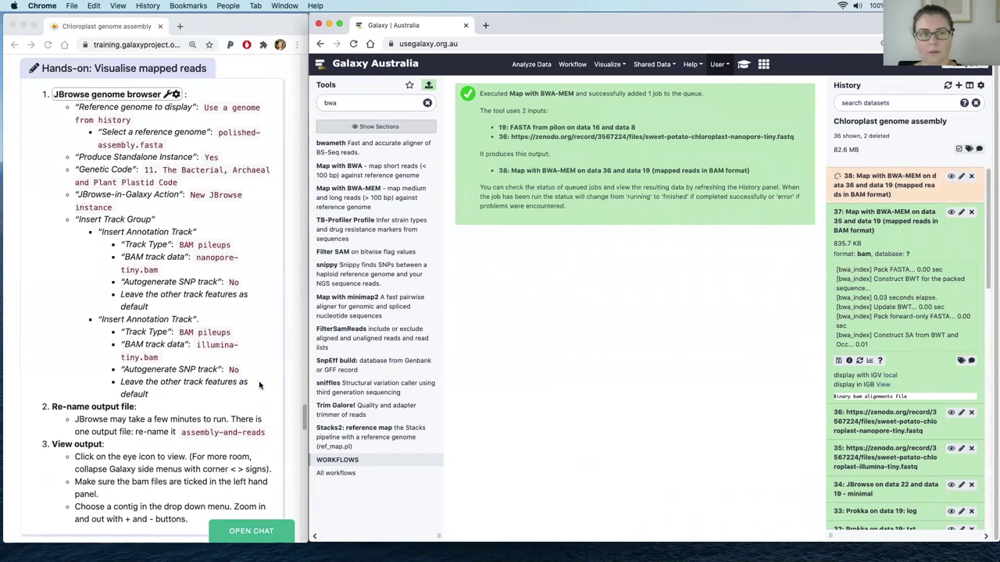
left_click(961, 211)
left_click_drag(686, 172, 475, 172)
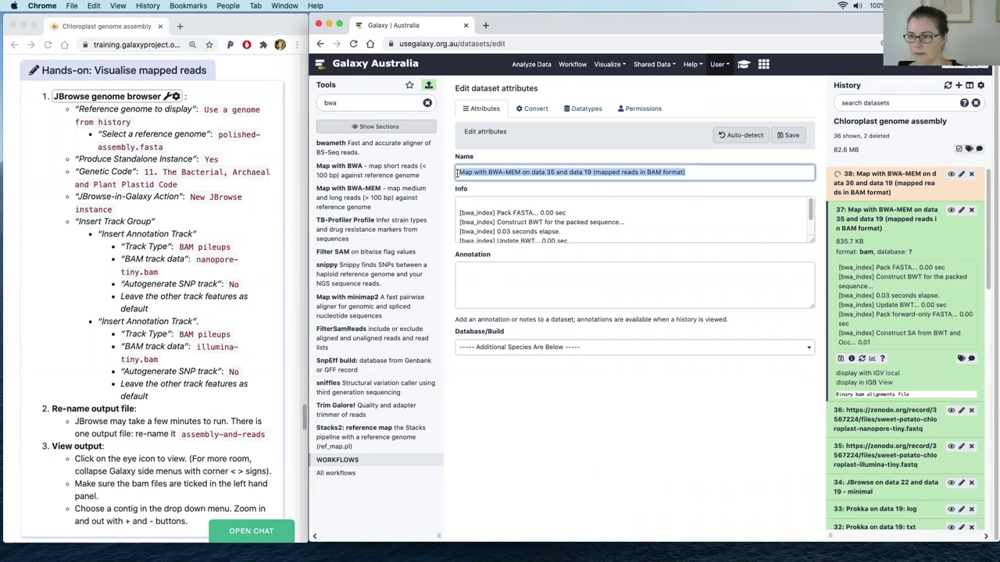
type("a")
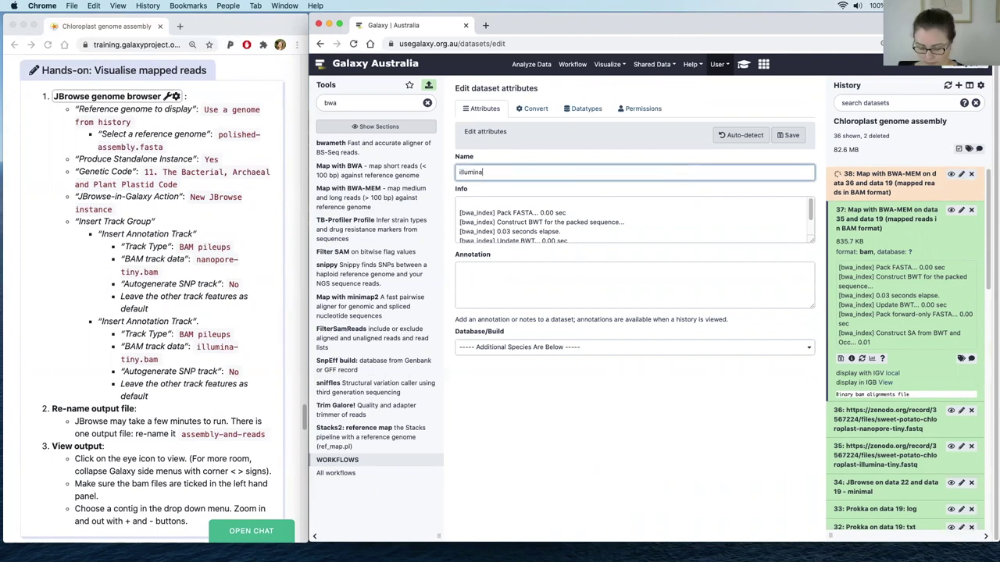
type("llumina-tiny.bam")
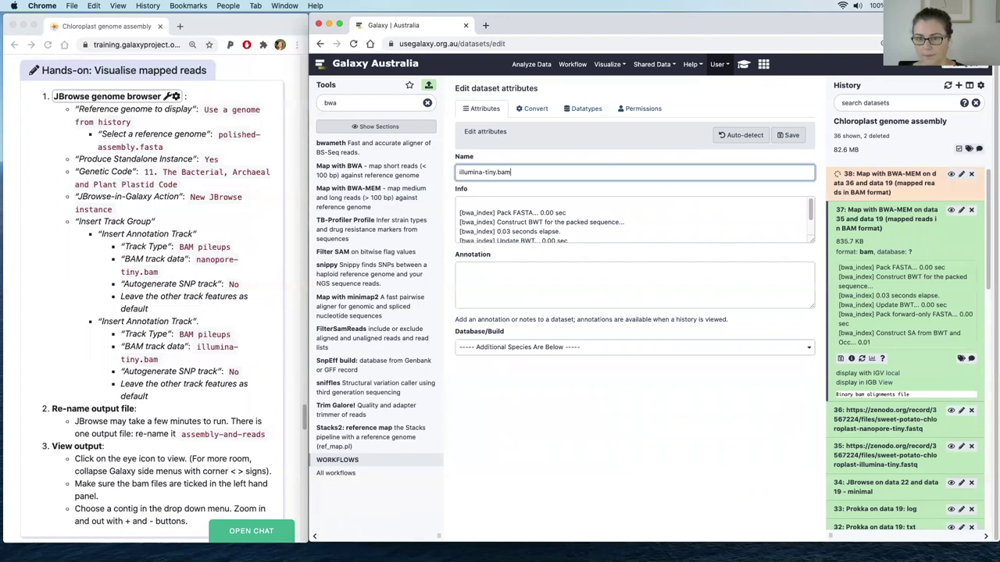
left_click(788, 134)
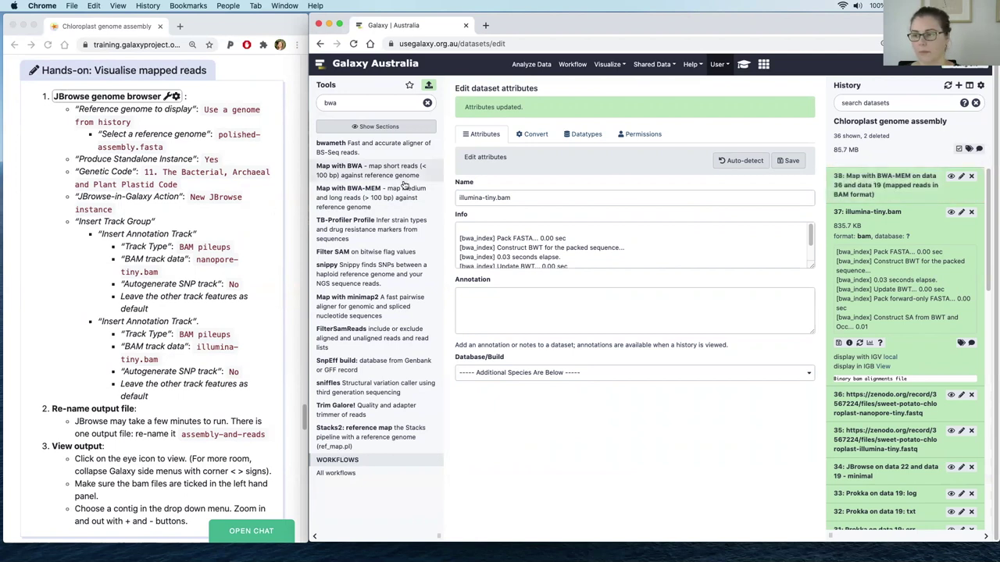
Rename dataset 38, the mapped Nanopore reads, as nanopore-tiny.bam, and collapse the details of illumina-tiny.bam in the history.
left_click(961, 176)
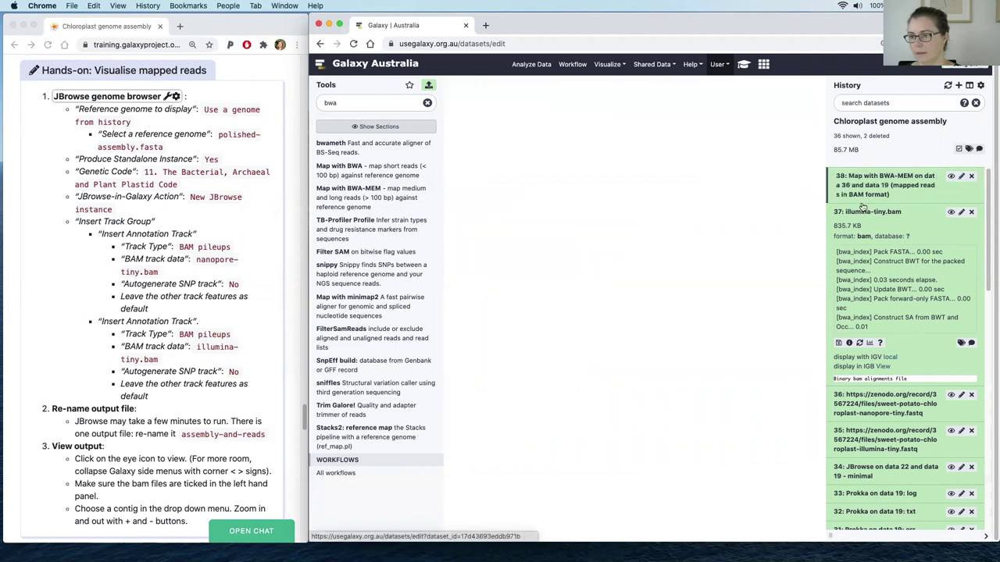
left_click(517, 172)
left_click(715, 175)
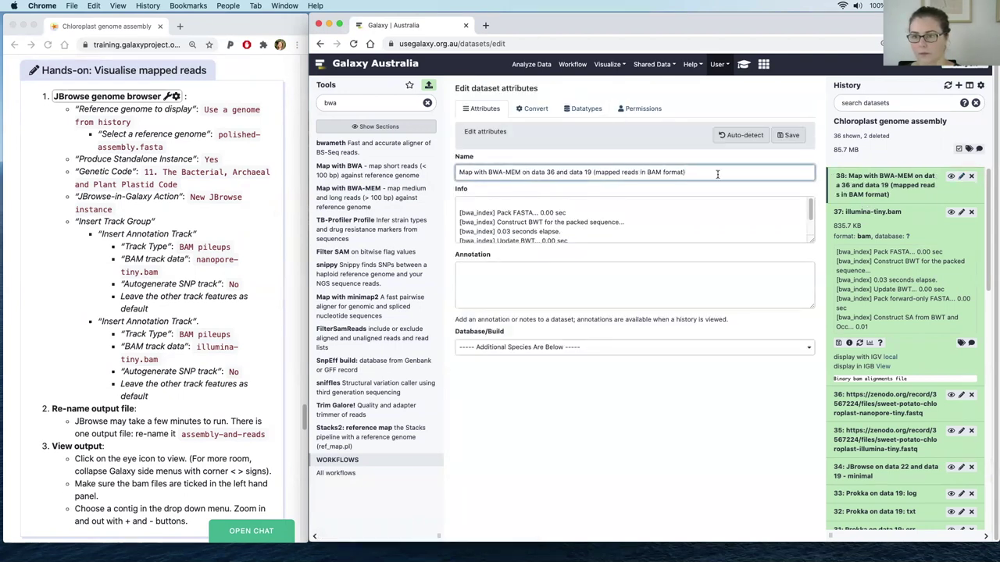
left_click_drag(717, 175, 457, 163)
type("nanopore-tiny.bam")
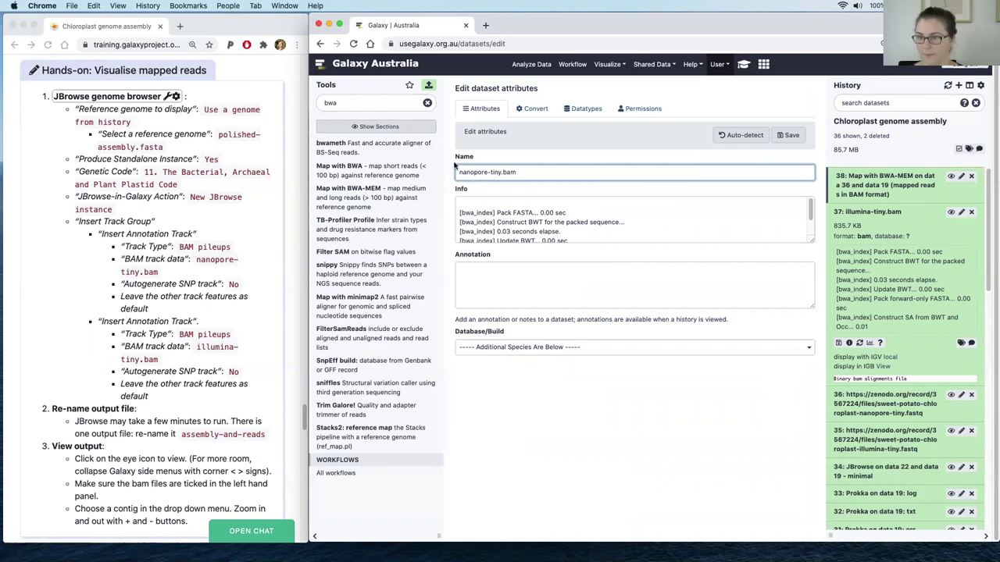
left_click(789, 135)
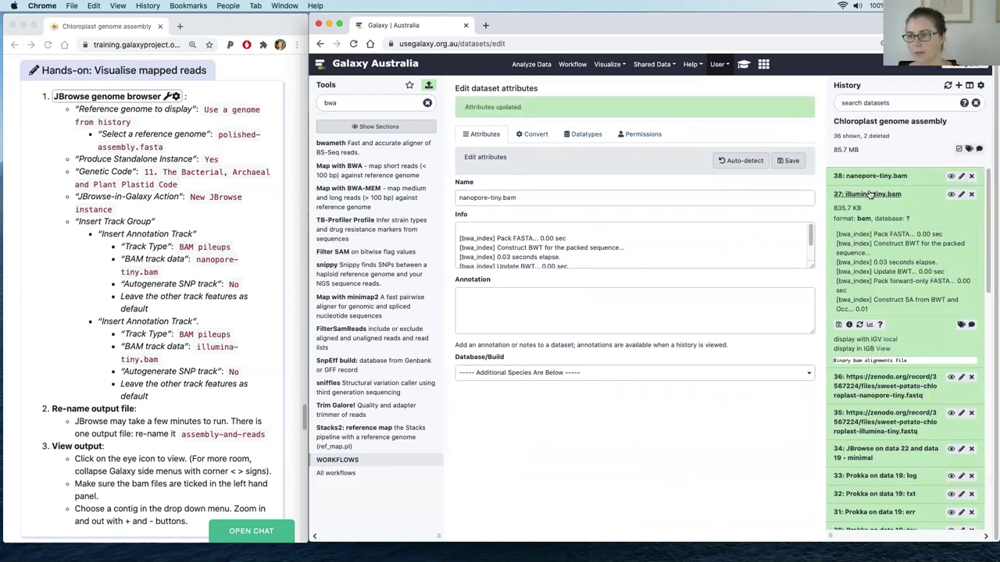
left_click(868, 194)
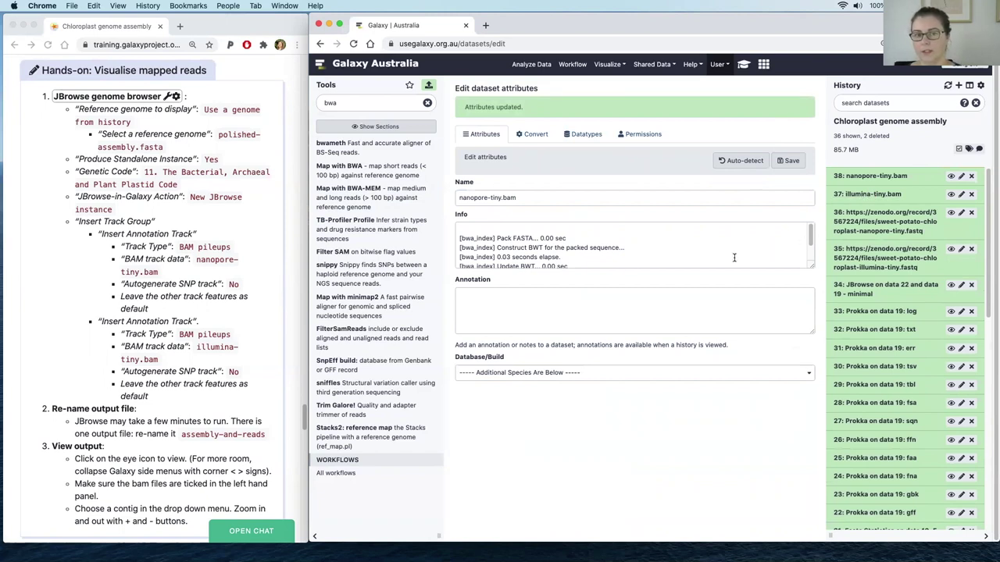
Search the Galaxy tools for jbrowse and open the JBrowse genome browser tool.
left_click_drag(344, 103, 320, 101)
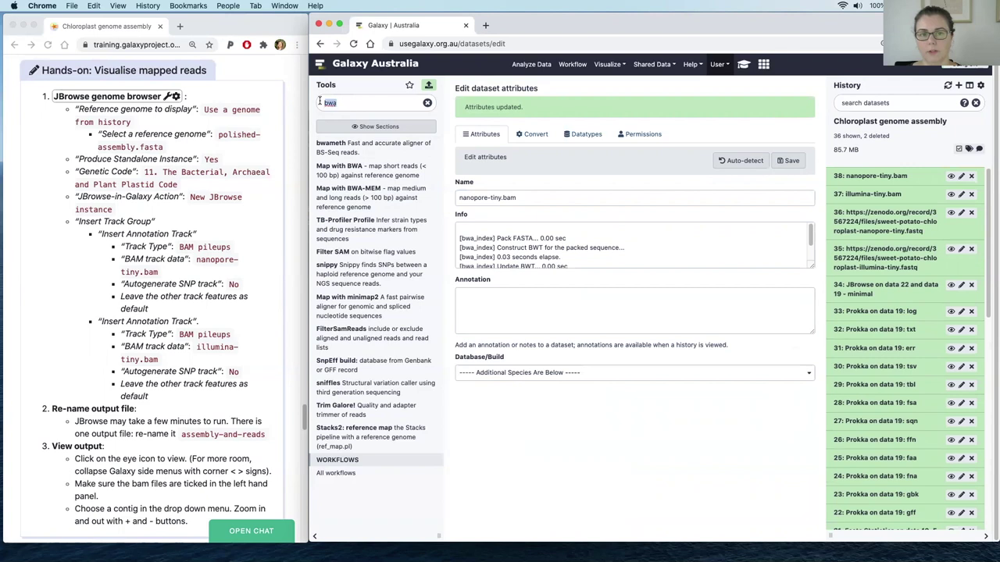
type("Jbro")
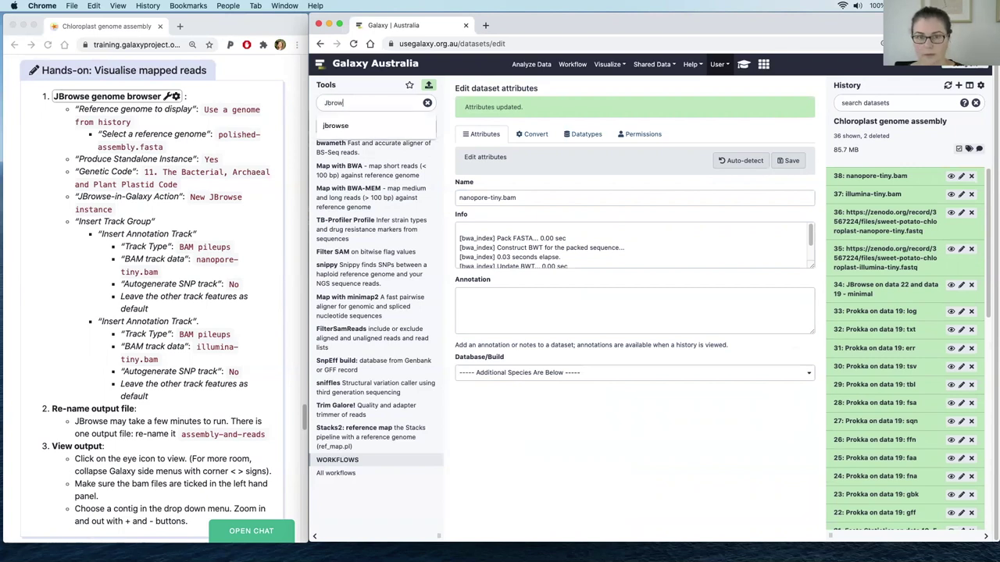
type("wse")
left_click(326, 126)
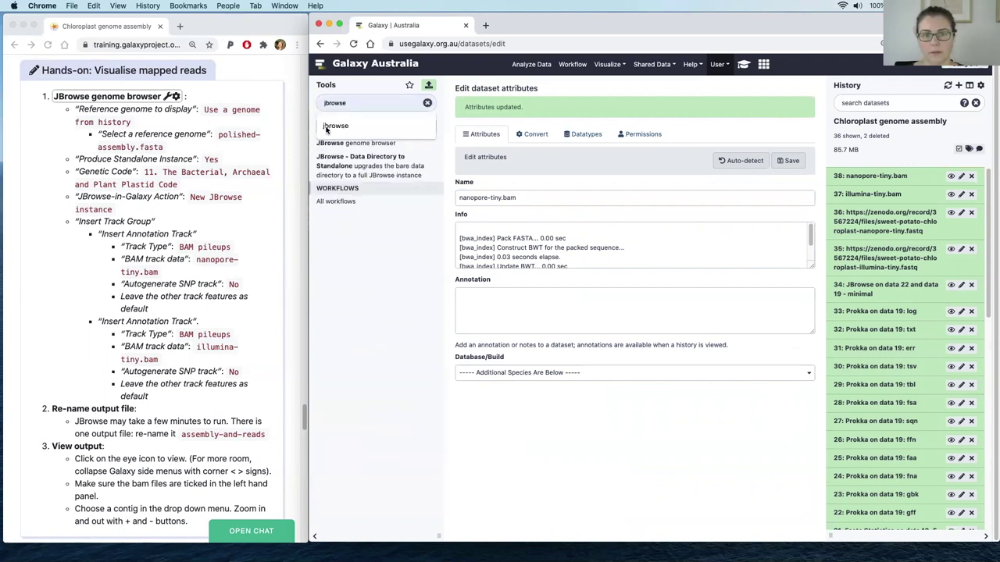
left_click(328, 145)
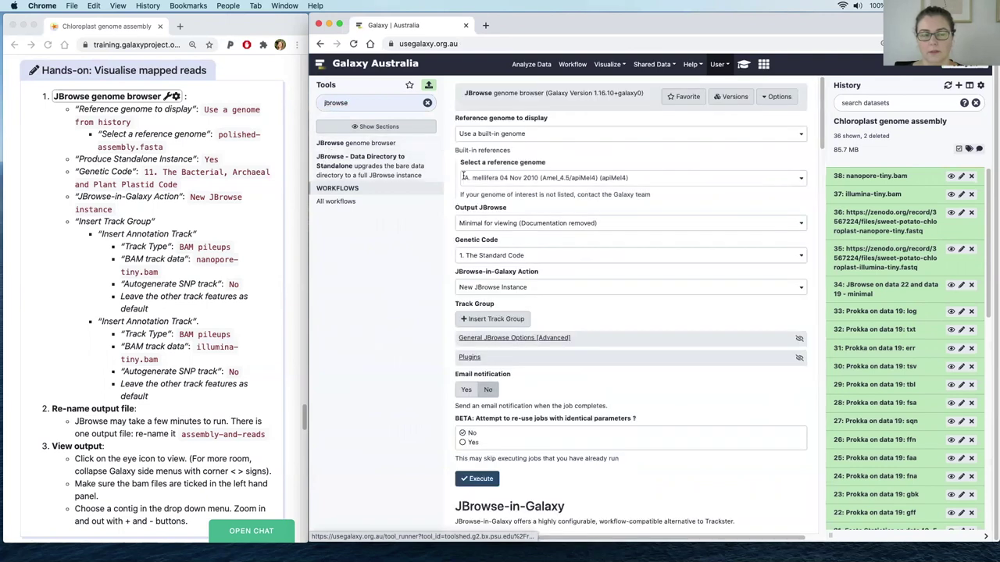
Use history dataset 19: FASTA from pilon on data 16 and data 8 as reference genome, with genetic code 11. The Bacterial, Archaeal and Plant Plastid Code.
left_click(570, 138)
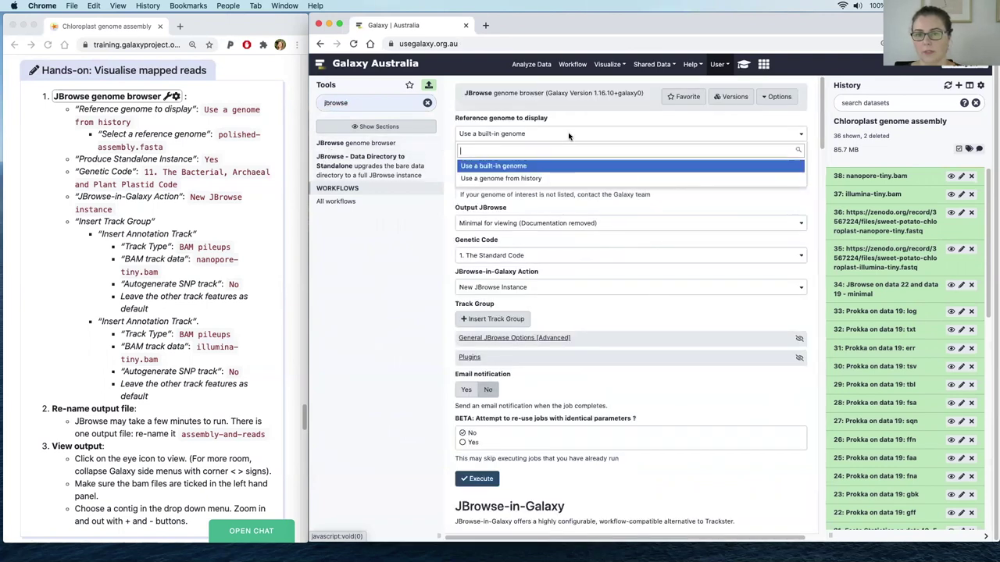
left_click(560, 178)
left_click(605, 185)
left_click(571, 265)
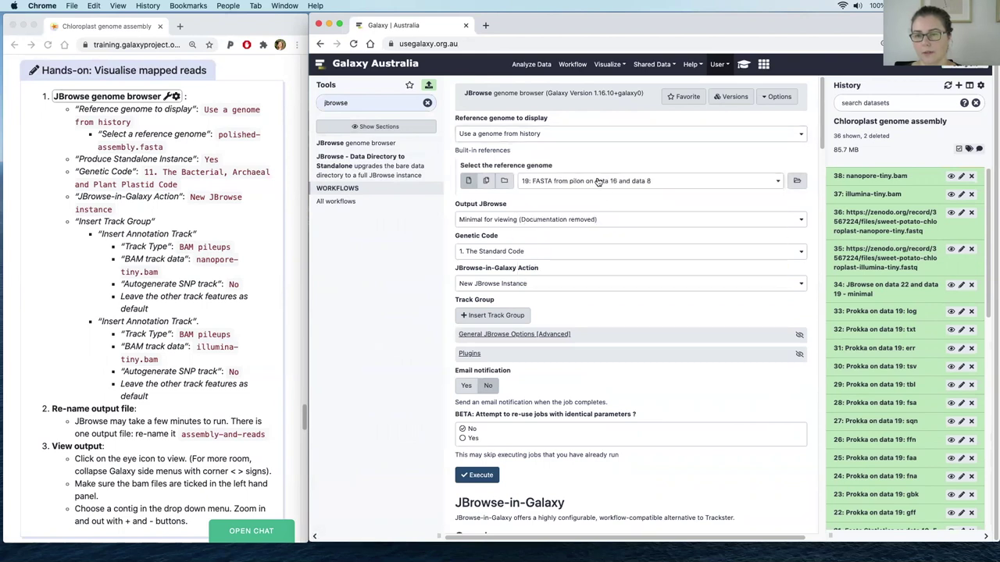
left_click(472, 255)
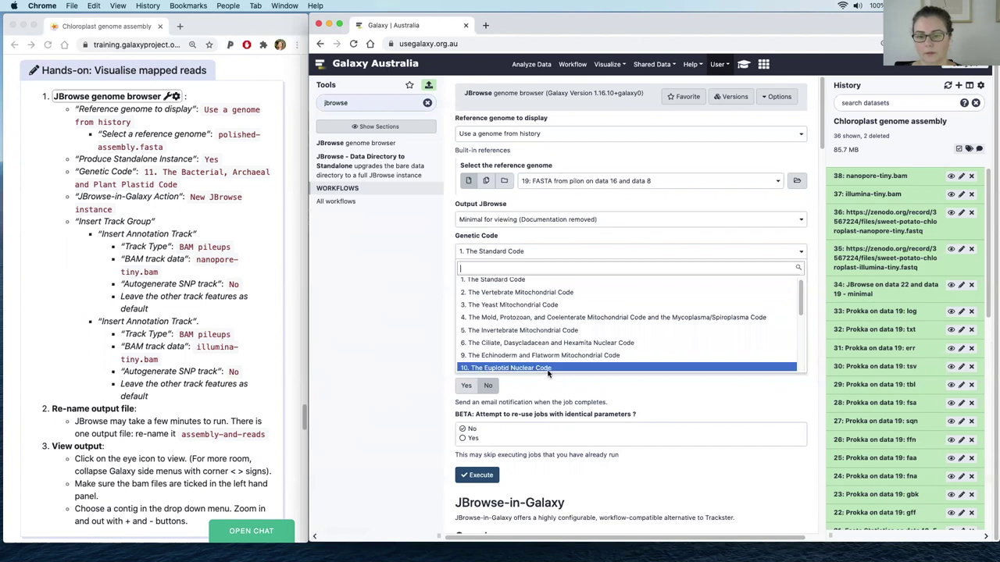
scroll(549, 367, "down", 2)
left_click(531, 311)
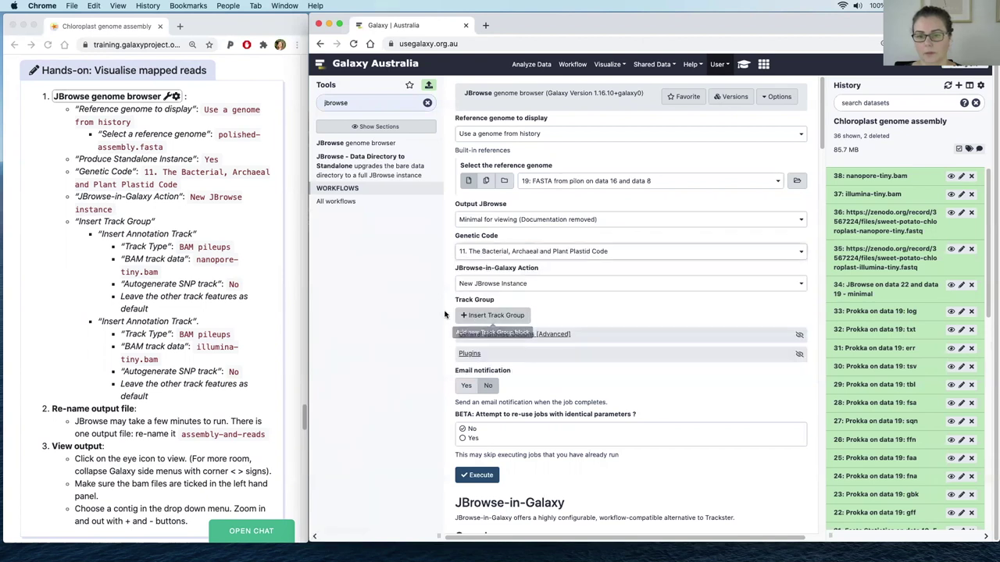
Insert a track group containing an annotation track of type BAM Pileups that uses 38: nanopore-tiny.bam.
left_click(493, 316)
scroll(653, 328, "down", 2)
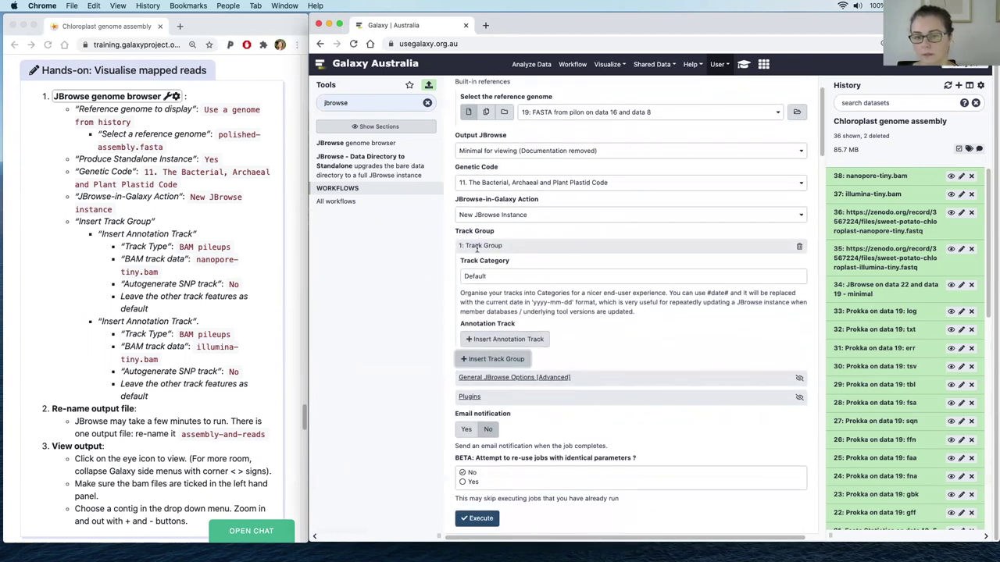
left_click(499, 340)
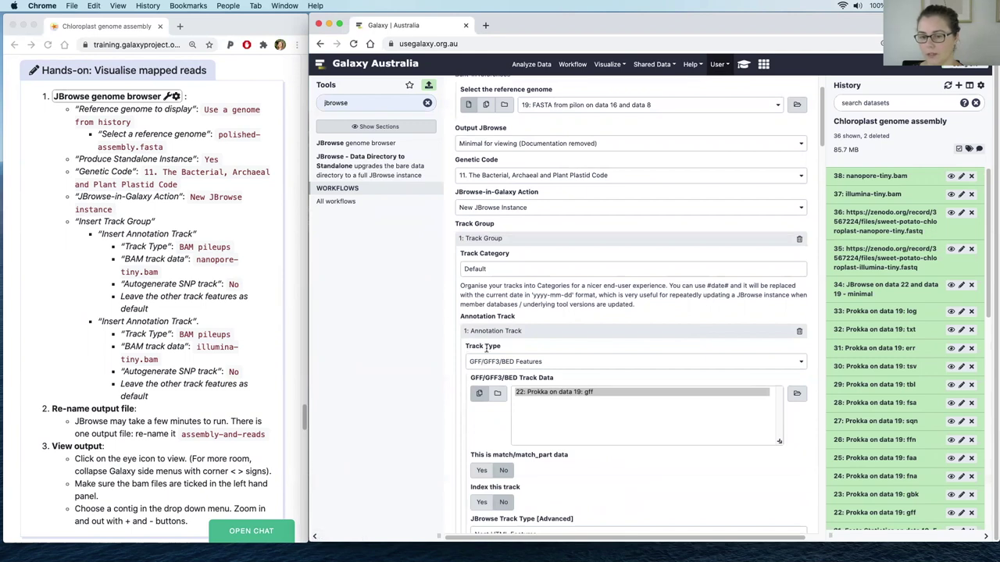
scroll(551, 360, "down", 1)
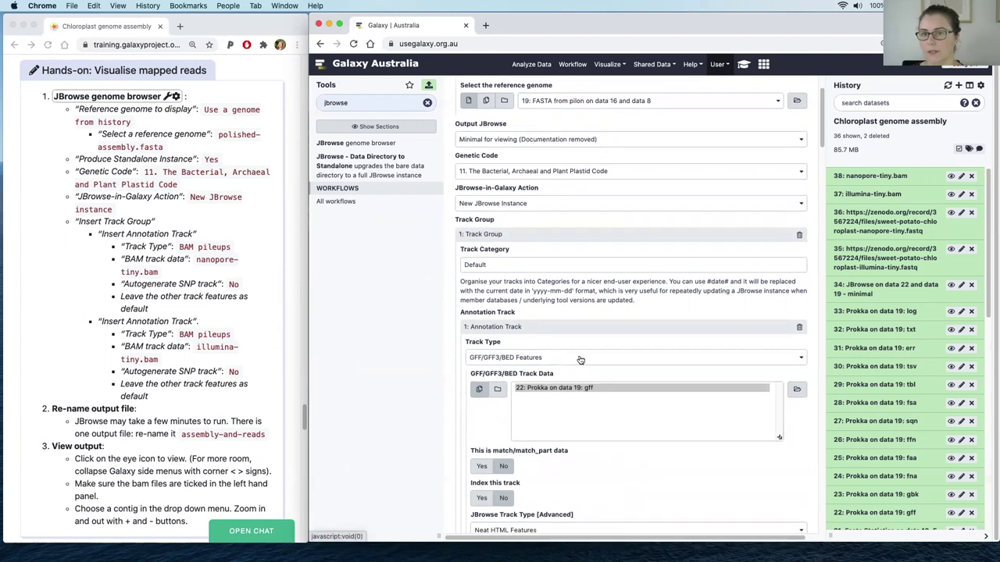
scroll(584, 361, "down", 3)
left_click(538, 321)
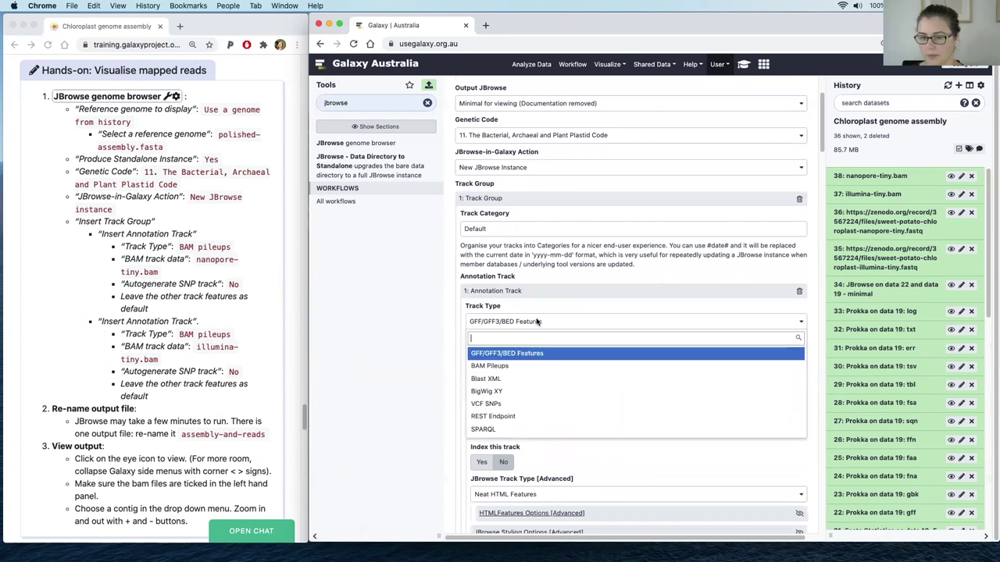
left_click(486, 367)
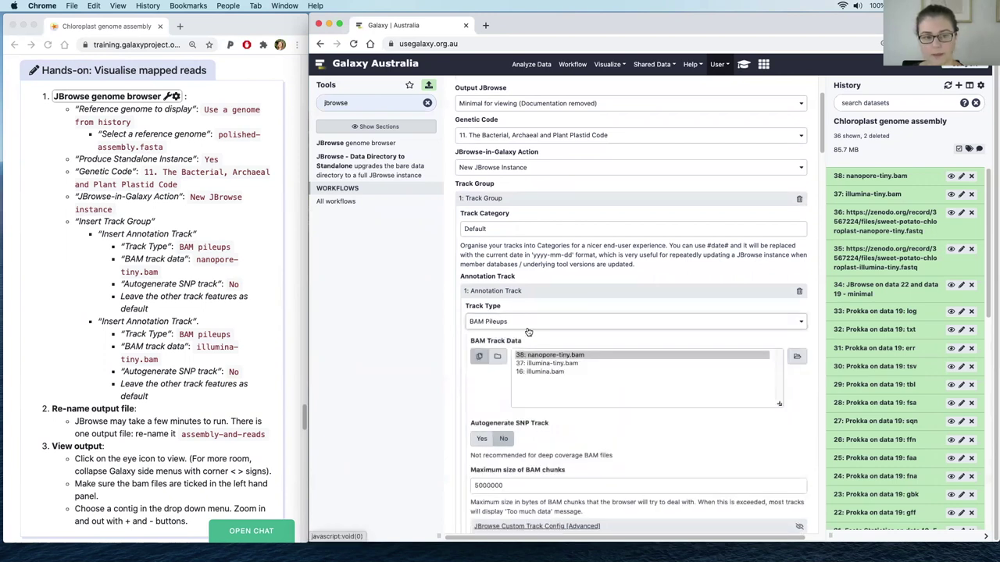
scroll(598, 366, "down", 1)
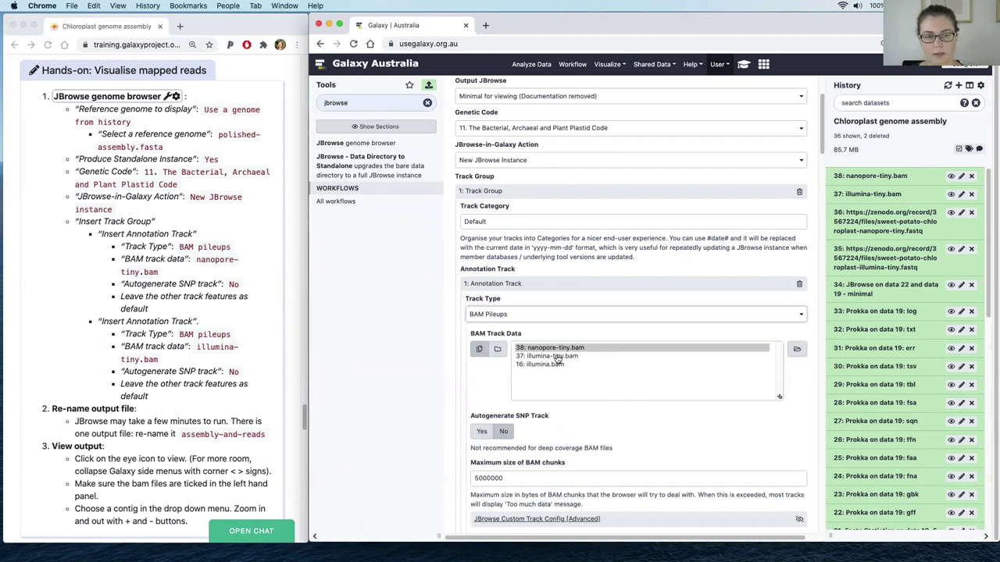
left_click(561, 349)
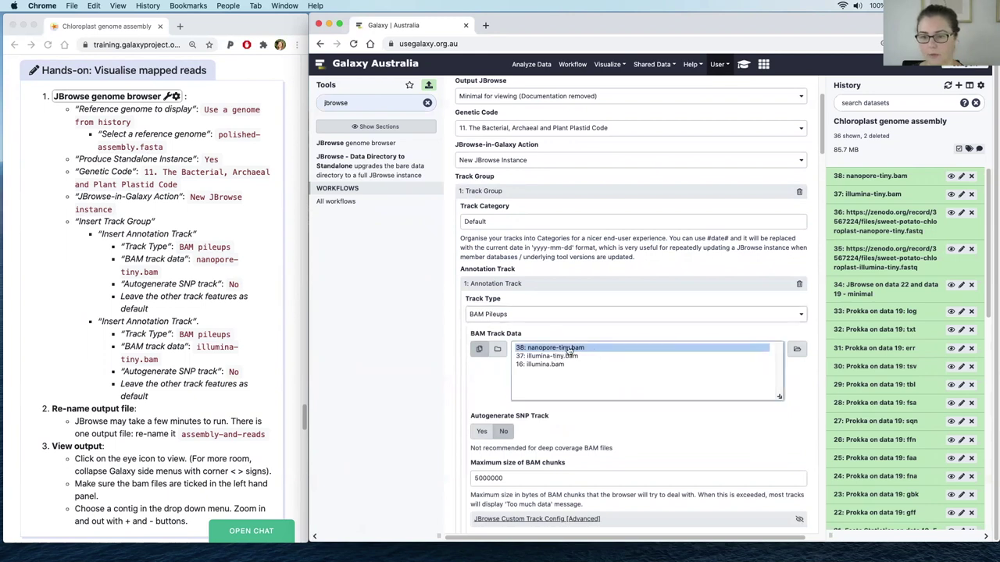
Add a second annotation track to the same track group, with type BAM Pileups and 37: illumina-tiny.bam as its data.
scroll(639, 363, "down", 3)
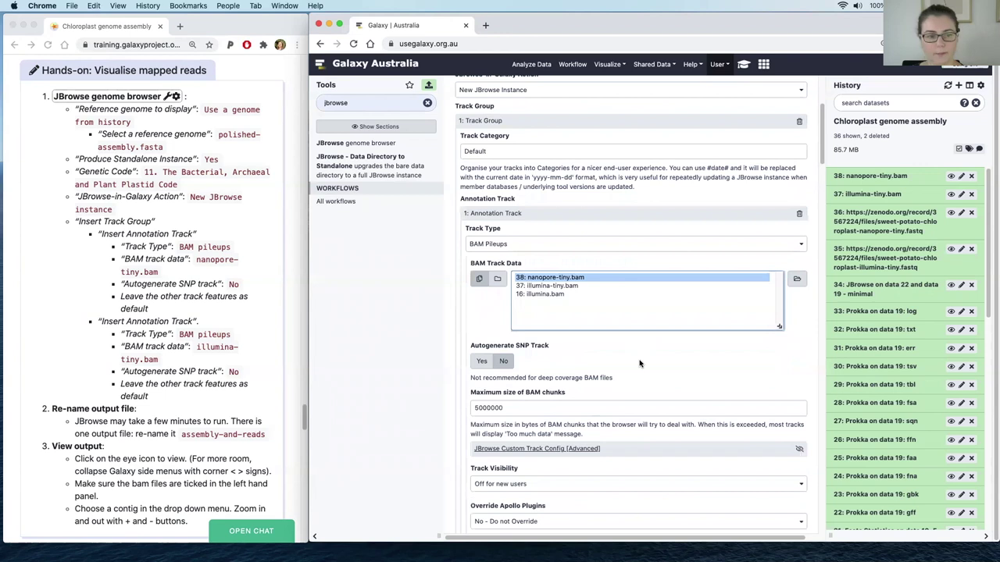
scroll(641, 363, "down", 2)
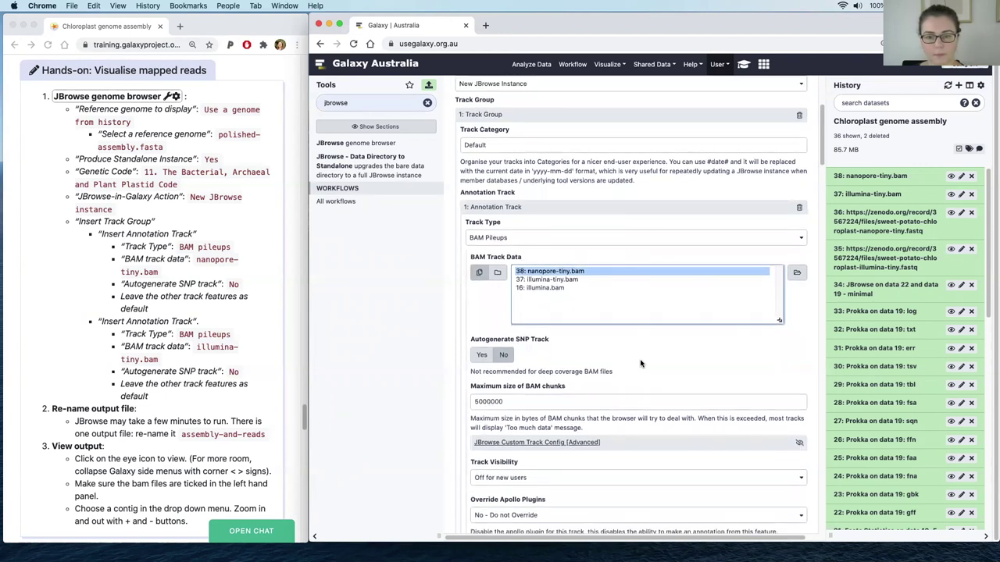
scroll(641, 363, "down", 1)
scroll(640, 363, "down", 1)
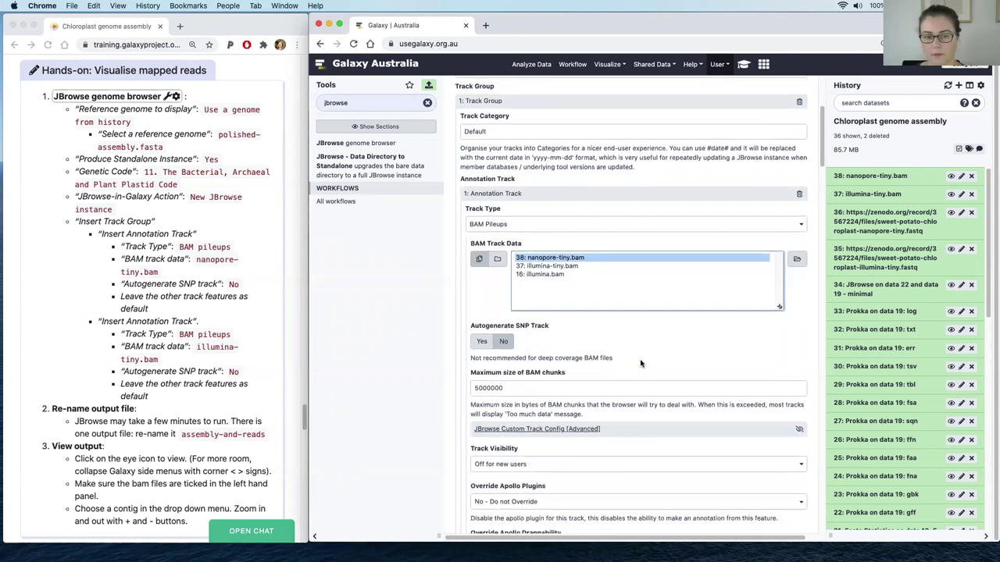
scroll(640, 364, "down", 5)
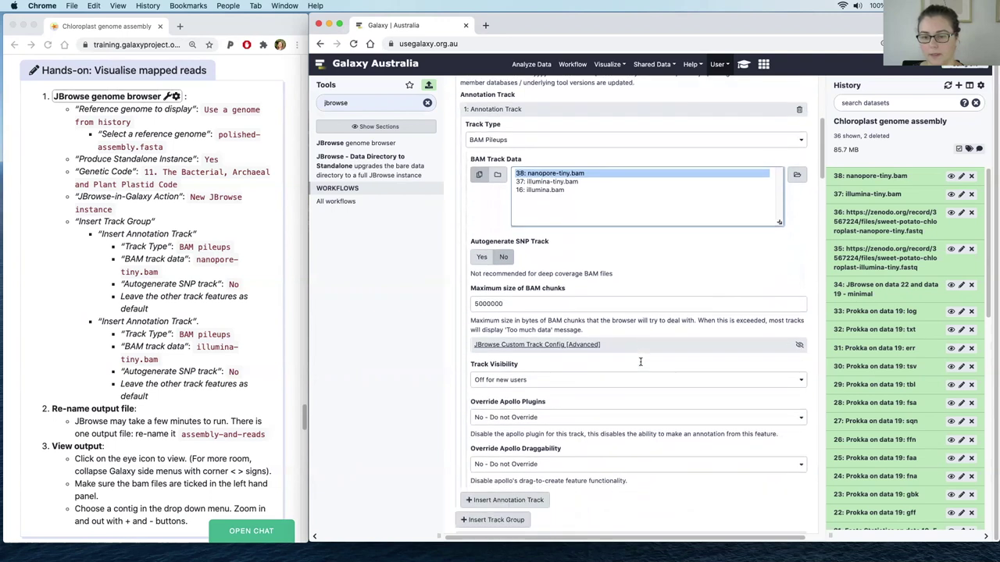
scroll(640, 362, "down", 2)
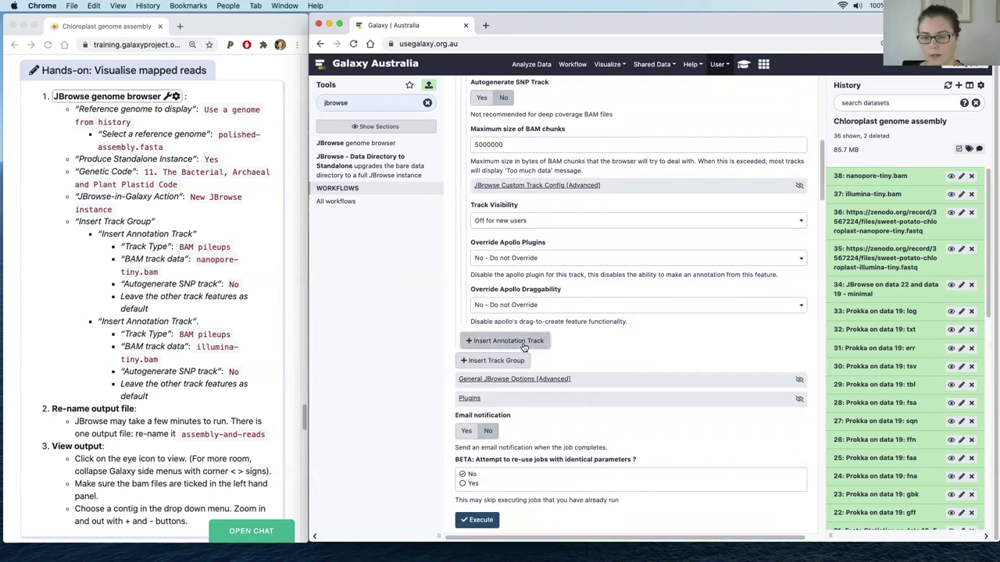
left_click(524, 344)
scroll(632, 370, "down", 3)
left_click(536, 262)
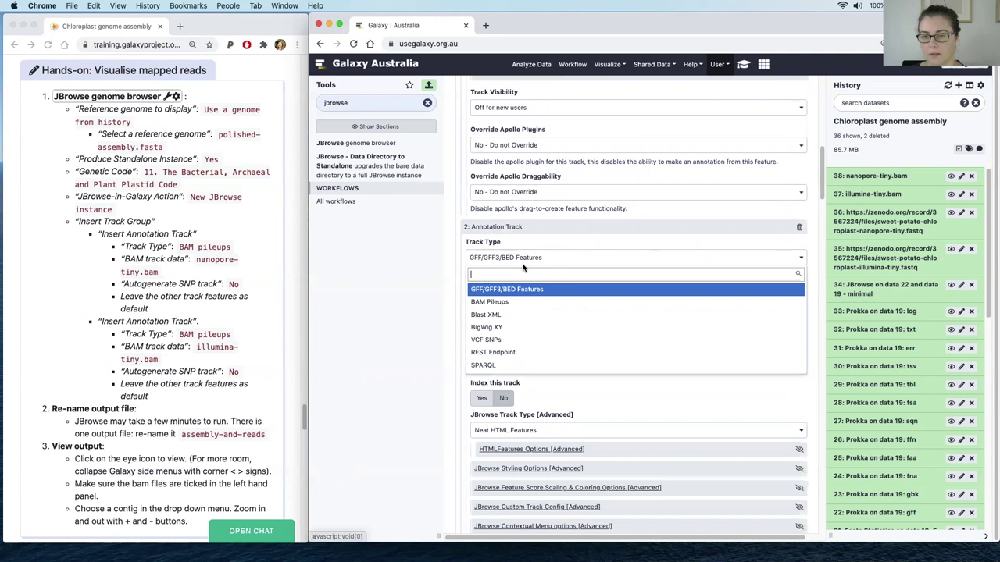
left_click(493, 302)
left_click(539, 301)
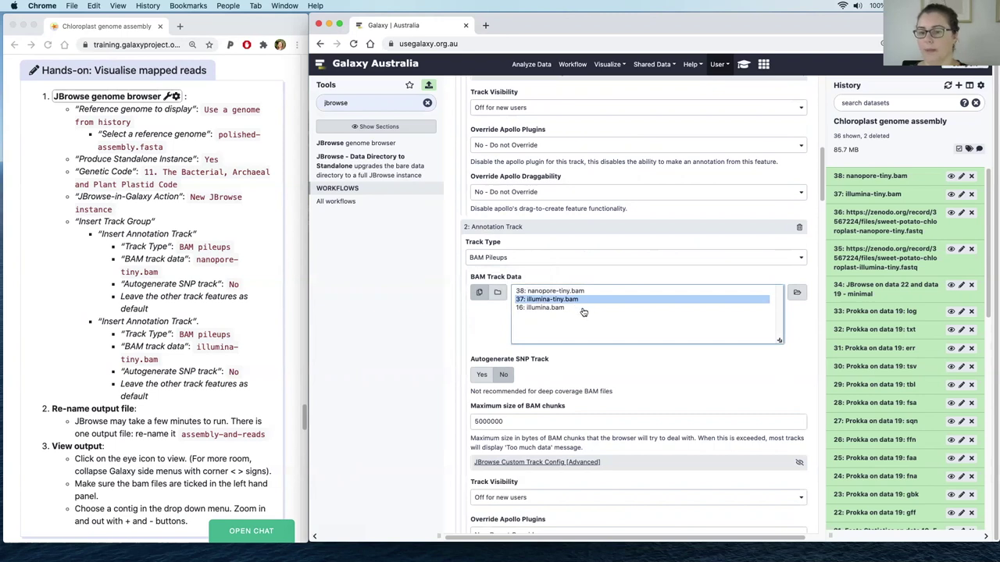
Run the JBrowse job with the remaining options left at their defaults.
scroll(585, 312, "down", 1)
scroll(609, 322, "down", 5)
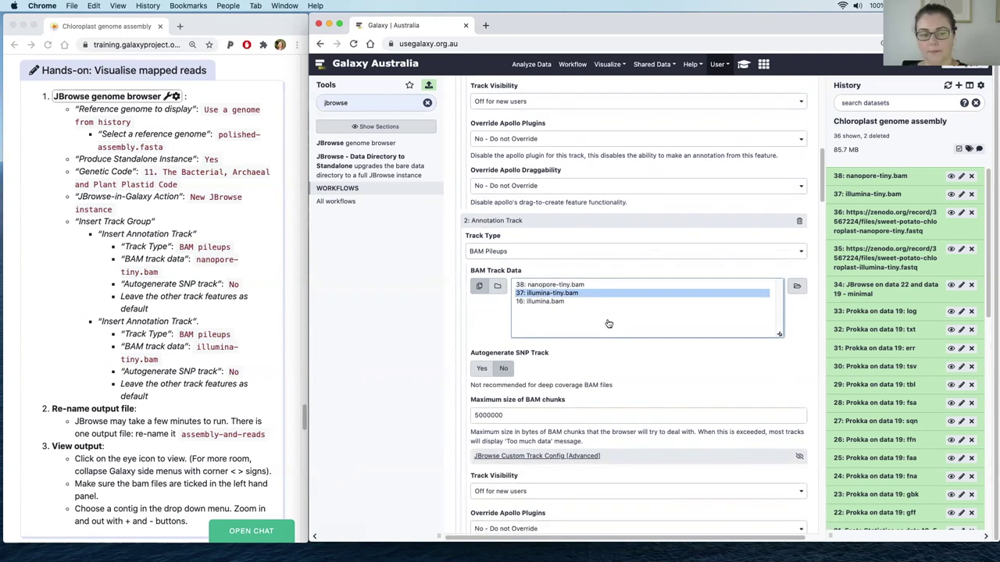
scroll(612, 321, "down", 5)
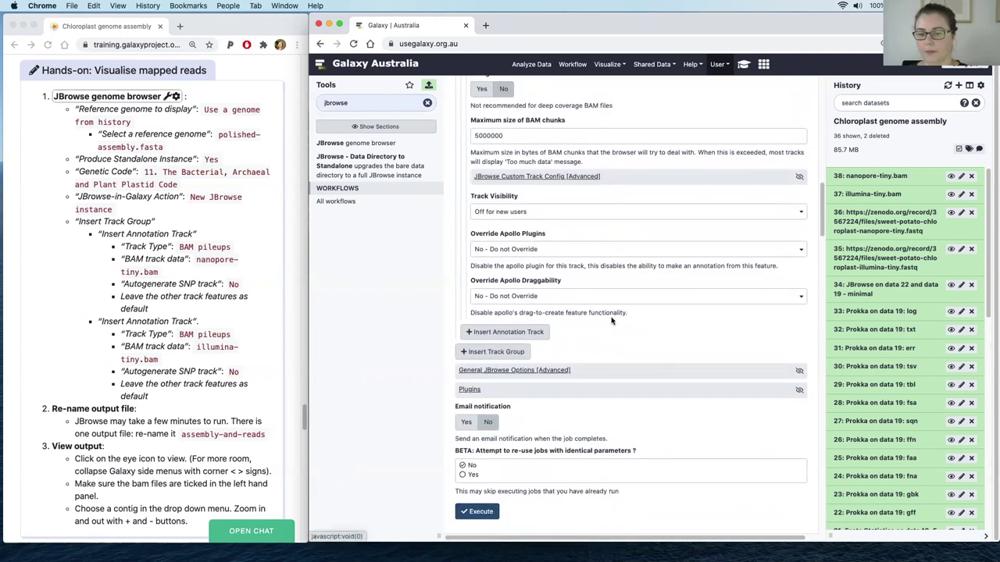
left_click(487, 398)
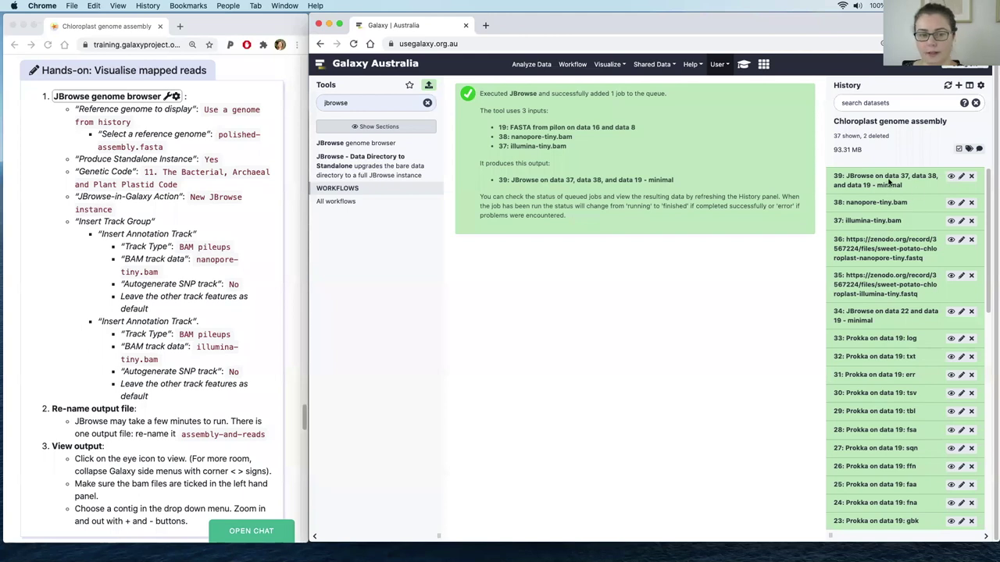
View history dataset 39, the new JBrowse output, and collapse Galaxy's tool and history side panels for more room.
left_click(951, 177)
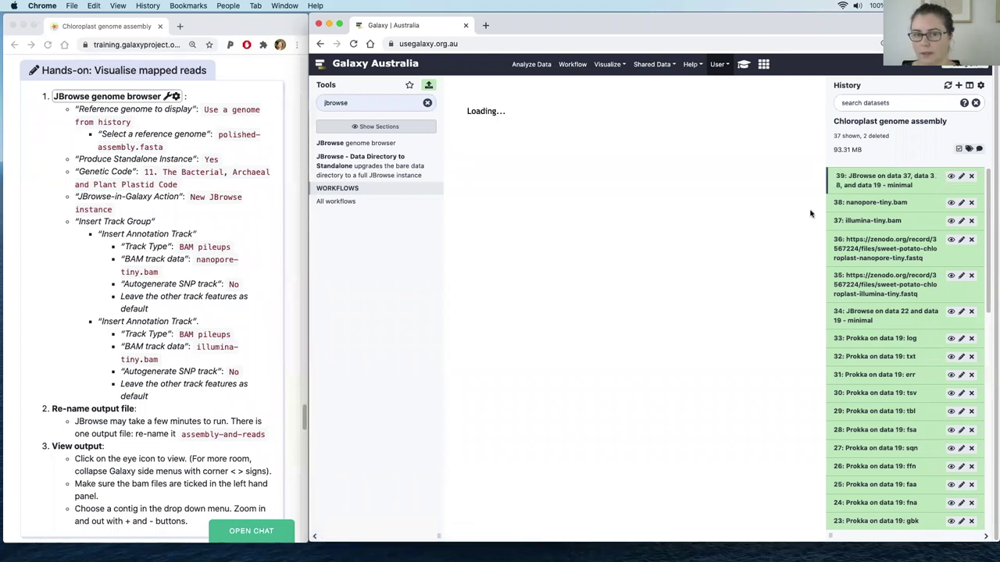
left_click(315, 538)
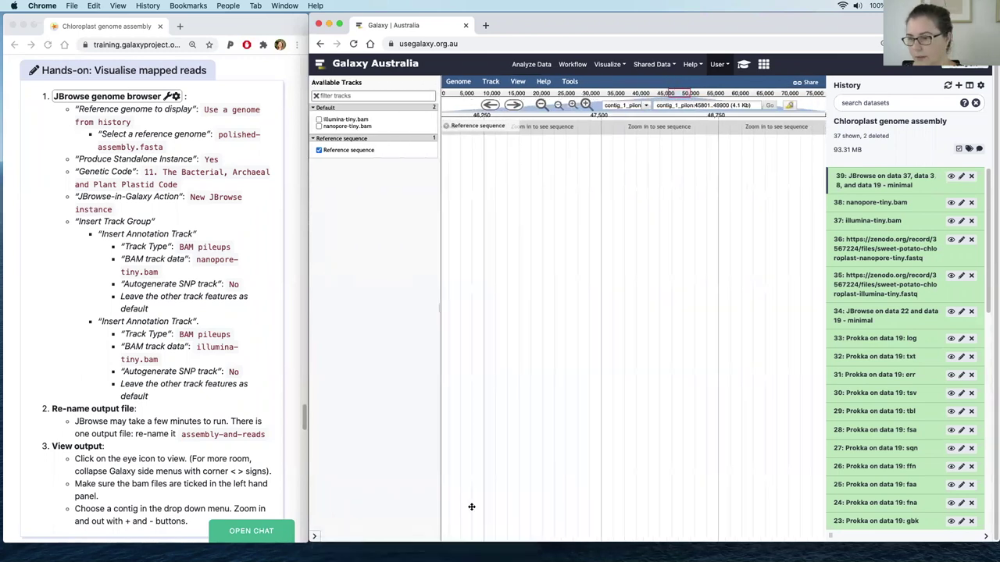
left_click(986, 537)
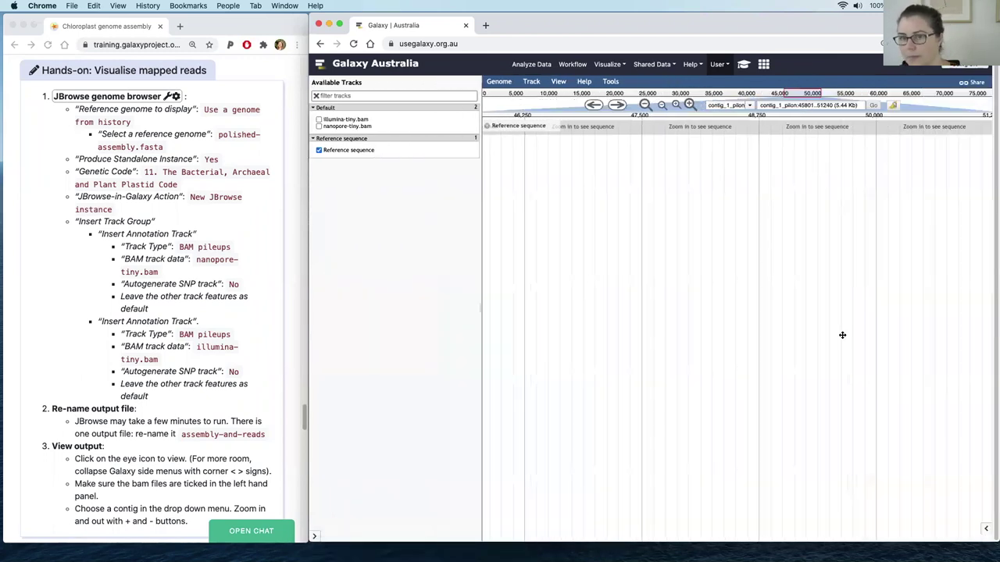
Display the illumina-tiny.bam and nanopore-tiny.bam tracks, and narrow the list of available tracks.
left_click(320, 119)
left_click(321, 126)
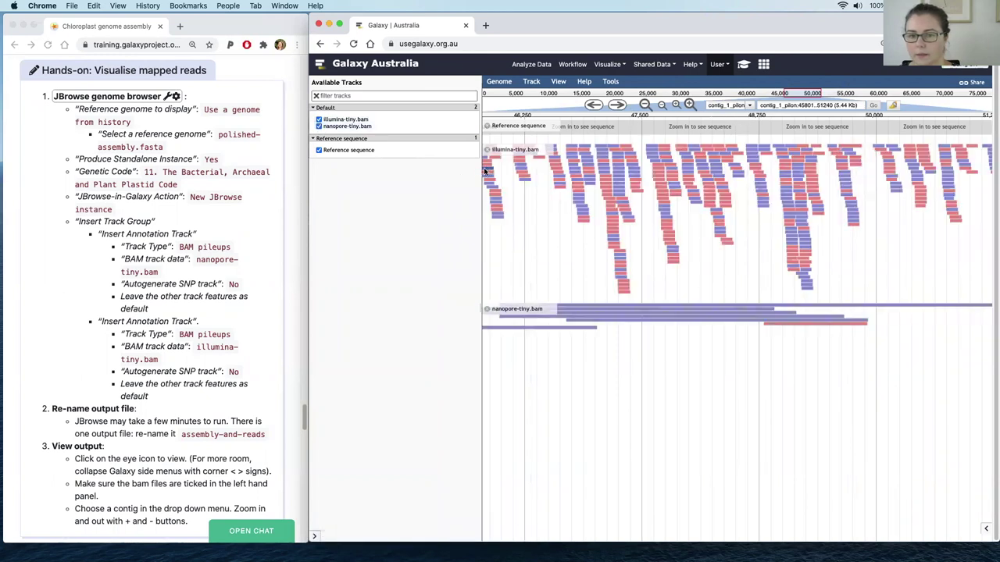
left_click_drag(480, 169, 426, 170)
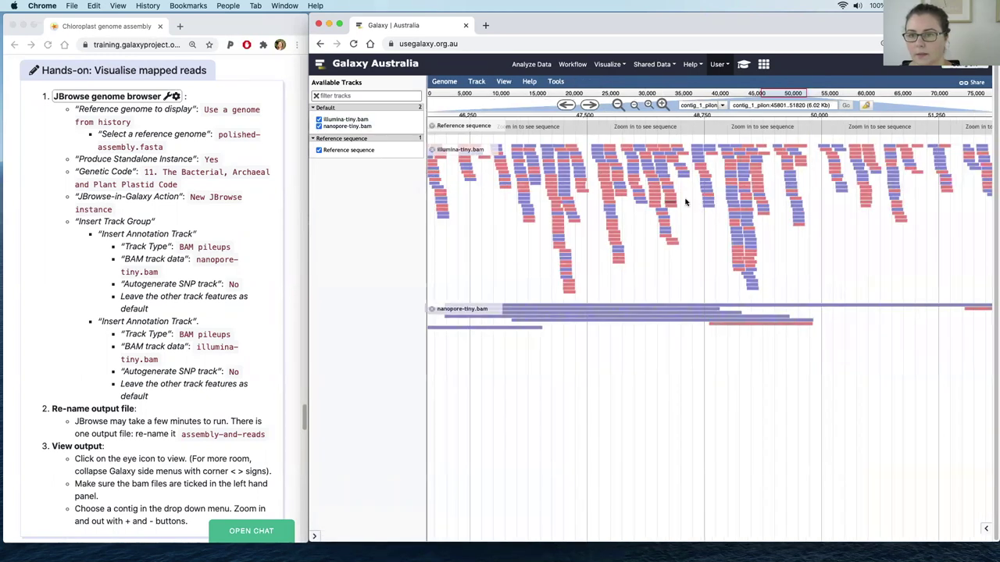
Show the Reference sequence track at base level, with its reverse strand and translation hidden.
left_click(662, 106)
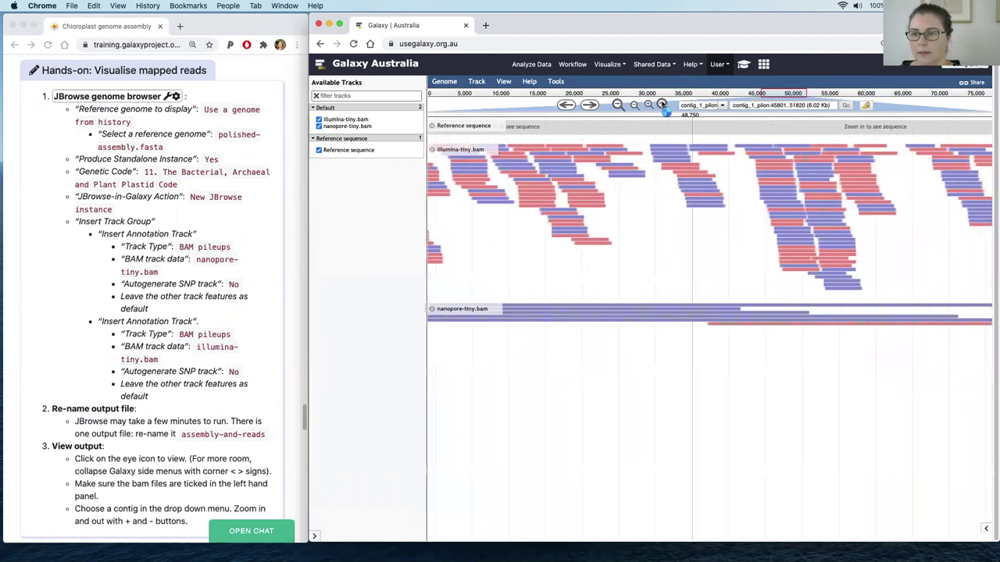
left_click(662, 106)
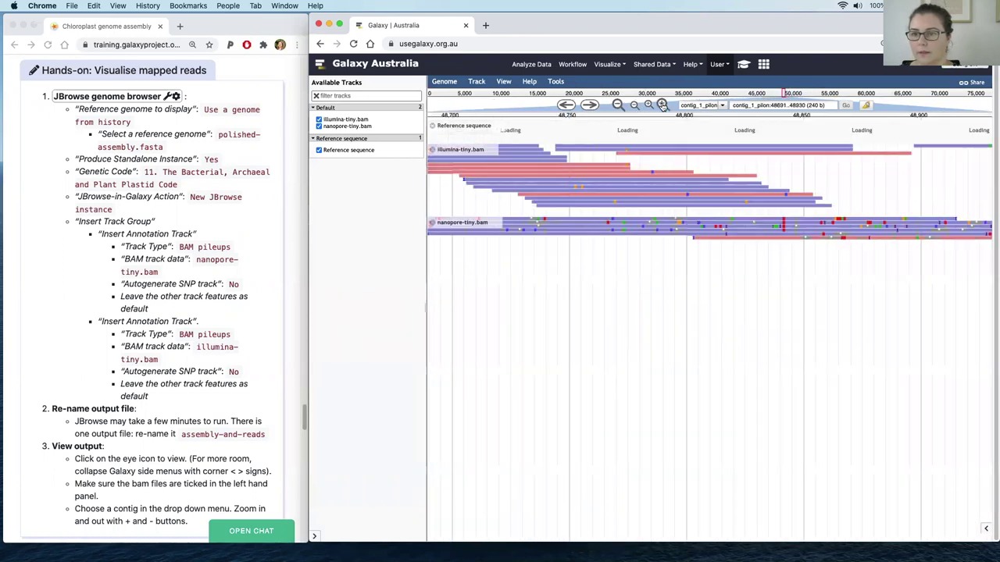
left_click(662, 106)
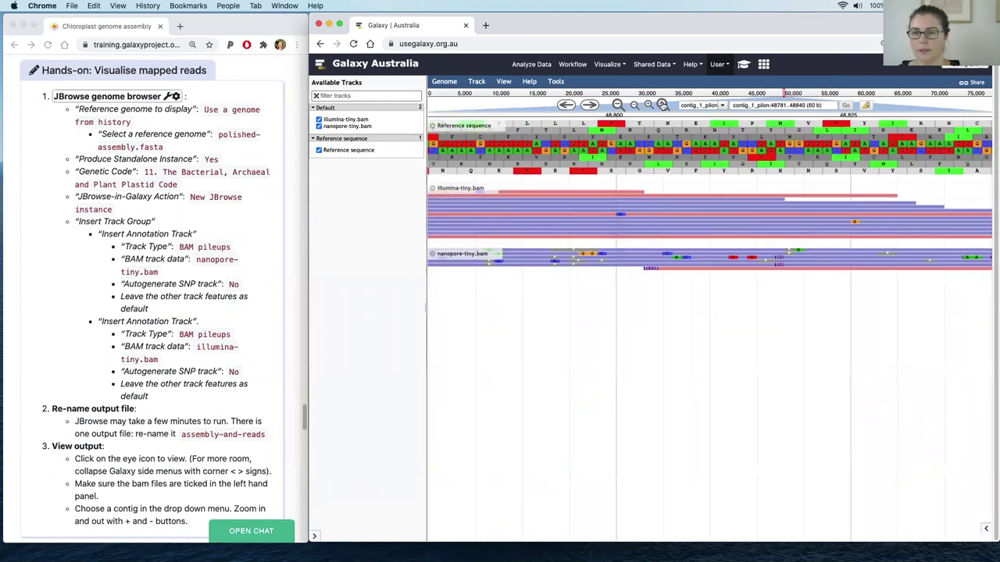
left_click(502, 128)
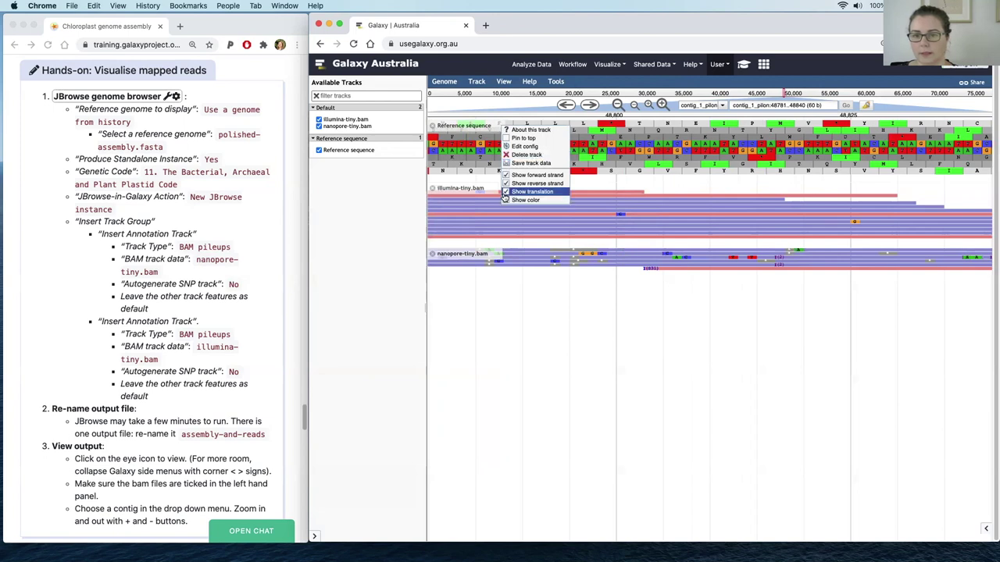
left_click(520, 183)
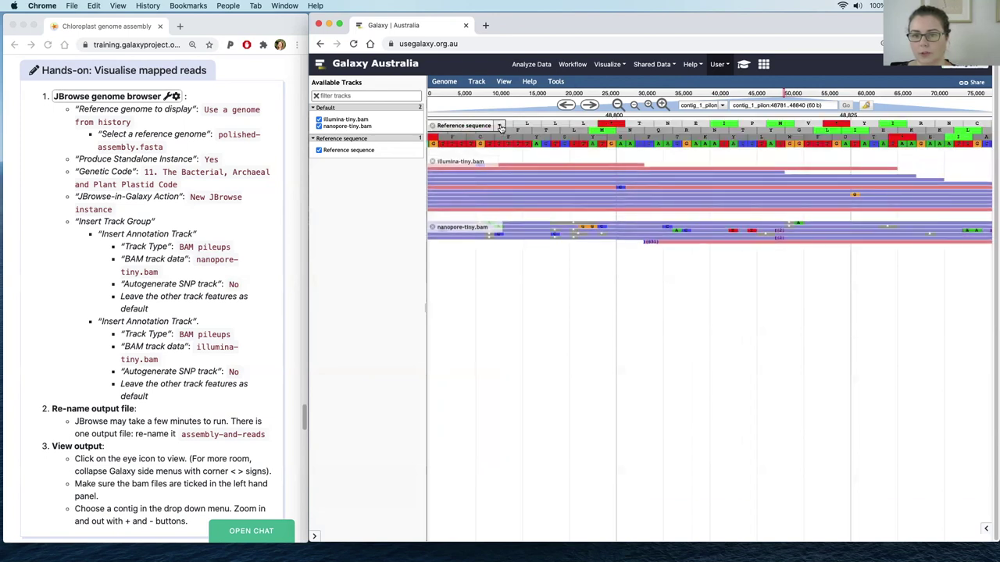
left_click(502, 126)
left_click(505, 193)
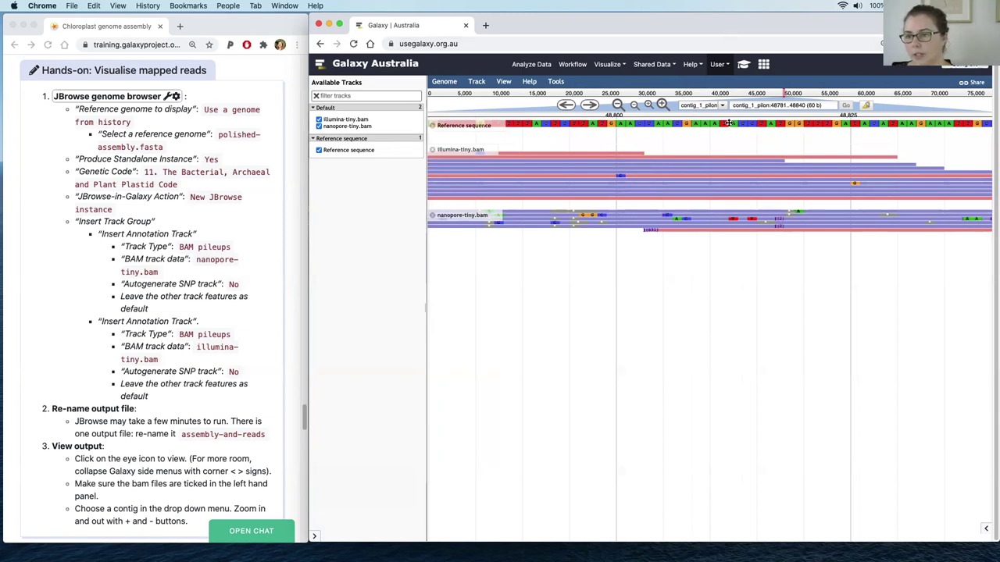
Compare the Illumina and Nanopore read coverage on contig_1_pilon at progressively wider ranges, out to about 24 kb.
left_click(634, 106)
left_click(634, 106)
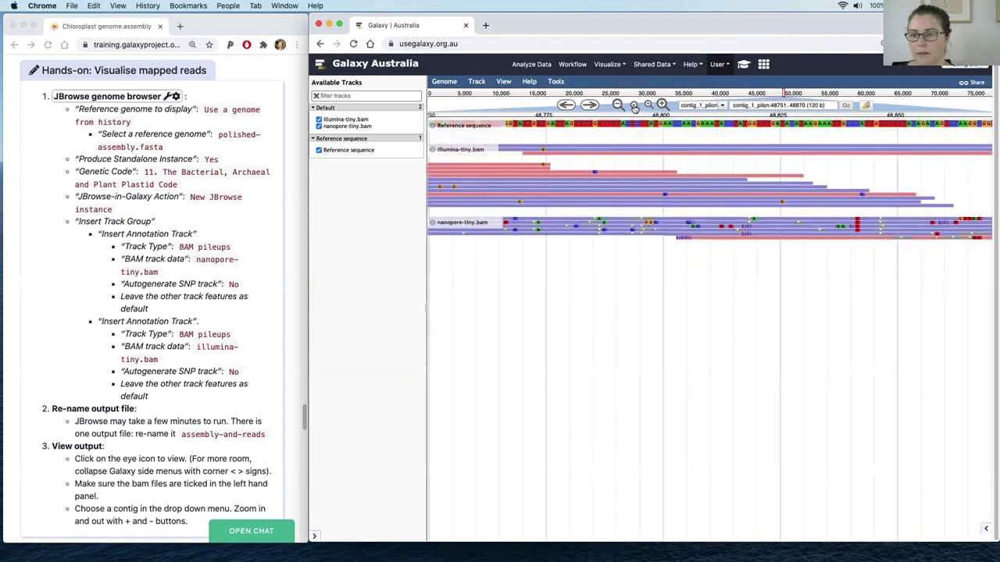
left_click(634, 106)
left_click(634, 106)
left_click(635, 107)
left_click(634, 106)
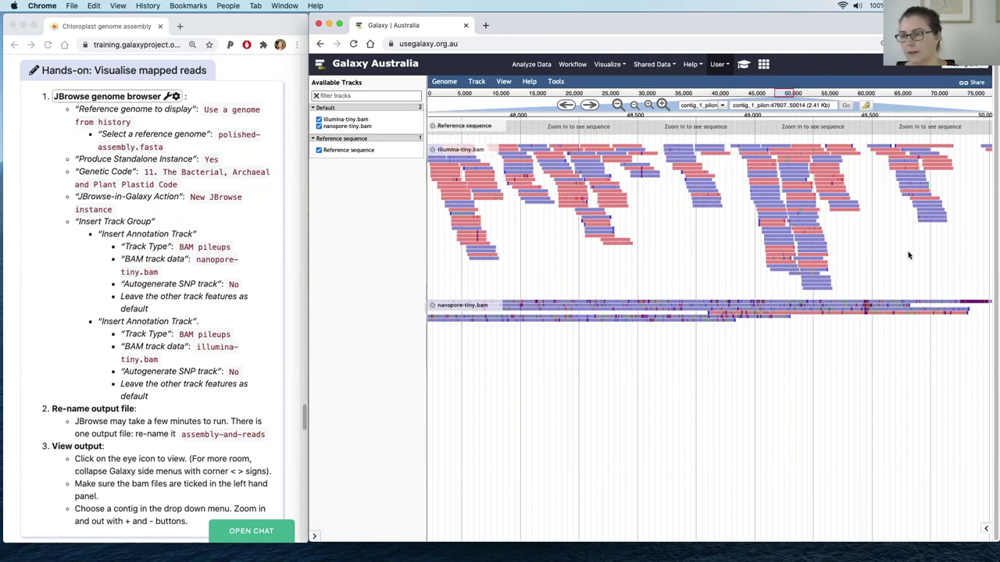
left_click(633, 106)
left_click(633, 106)
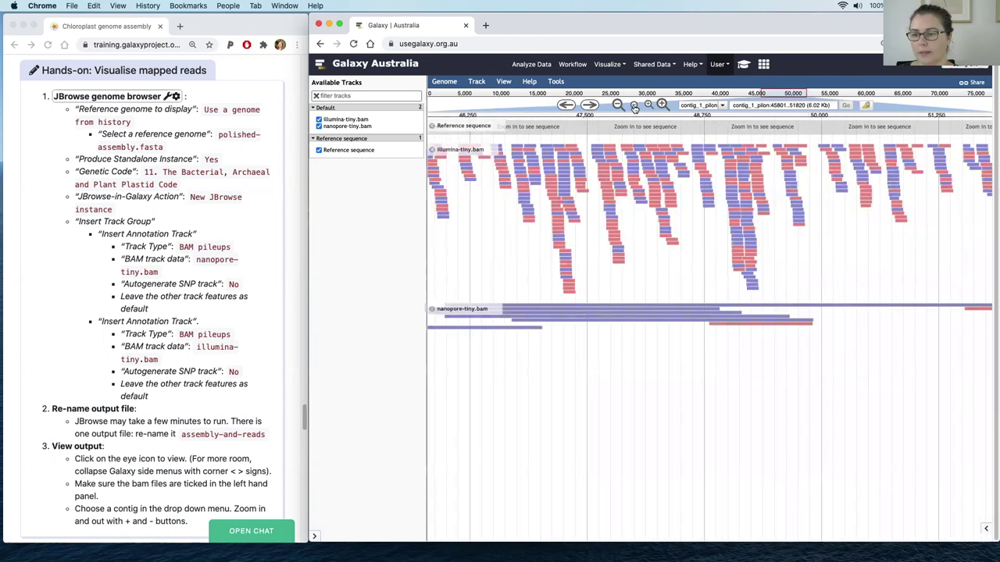
left_click(634, 106)
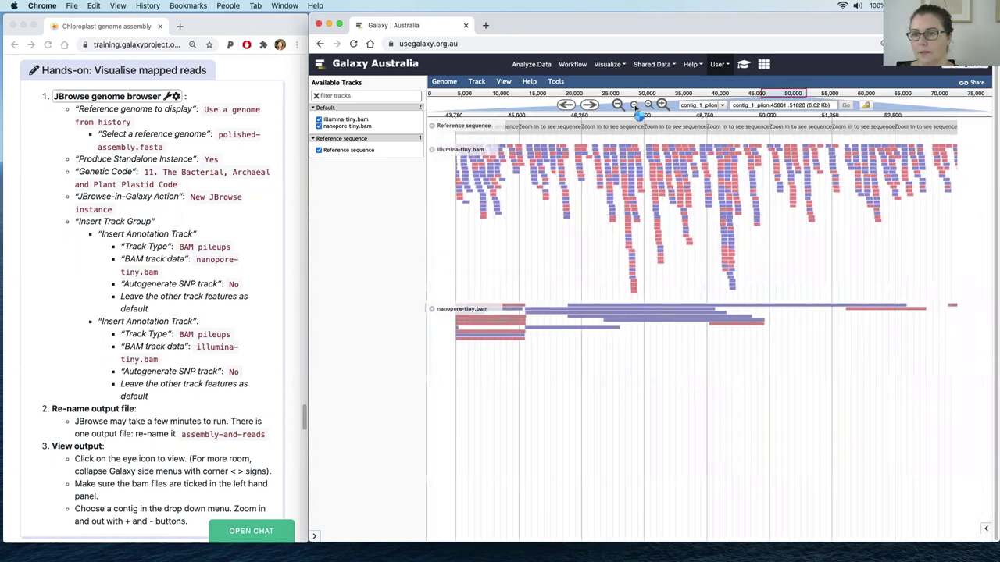
left_click(635, 107)
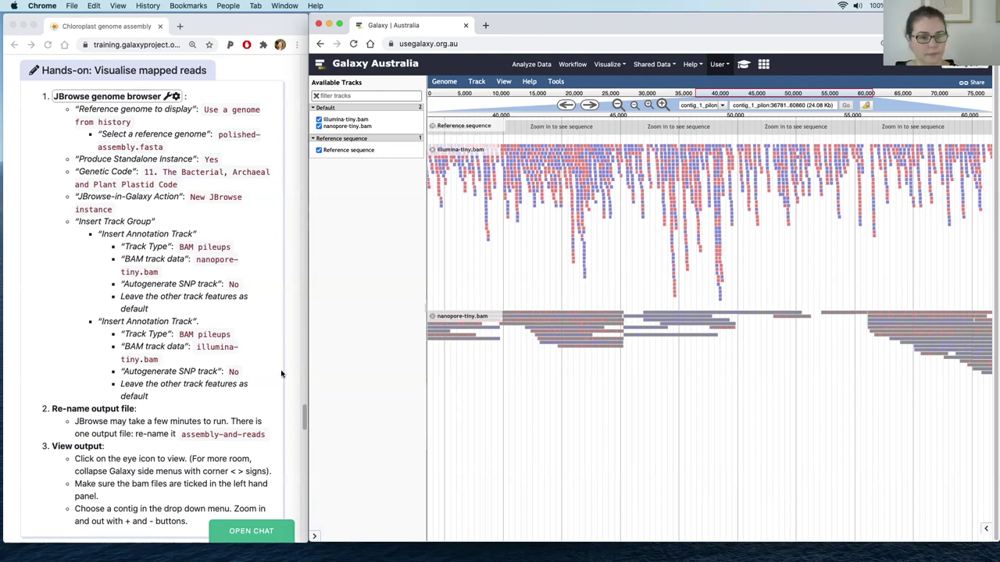
Read on in the tutorial through the embedded JBrowse snippet and the read questions to the Repeat with new data section.
scroll(245, 388, "down", 1)
scroll(245, 388, "down", 10)
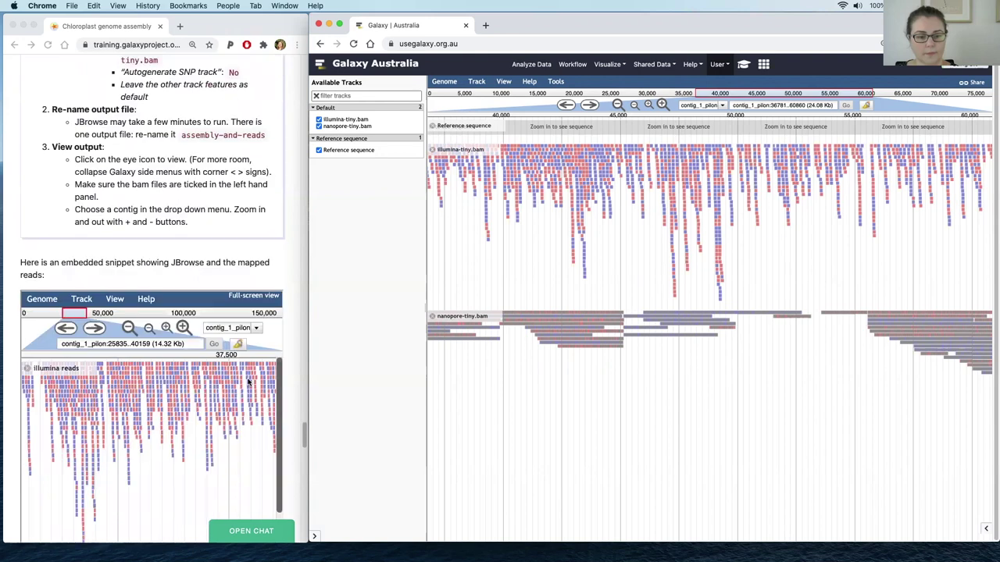
scroll(247, 381, "down", 5)
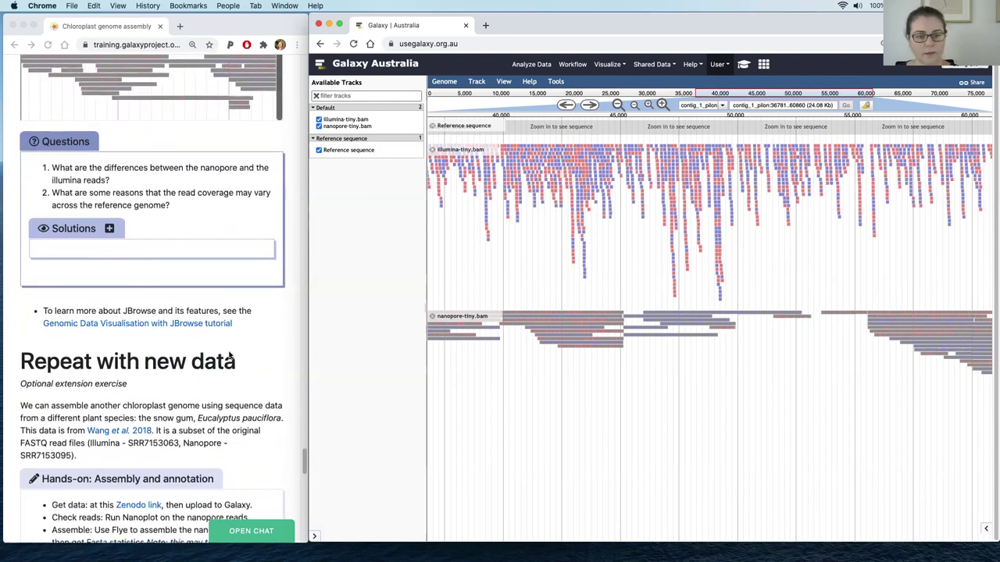
Read the tutorial's snow gum extension exercise, key points, references and feedback section, and bring up the Galaxy Training home page.
scroll(231, 356, "down", 2)
scroll(230, 356, "down", 2)
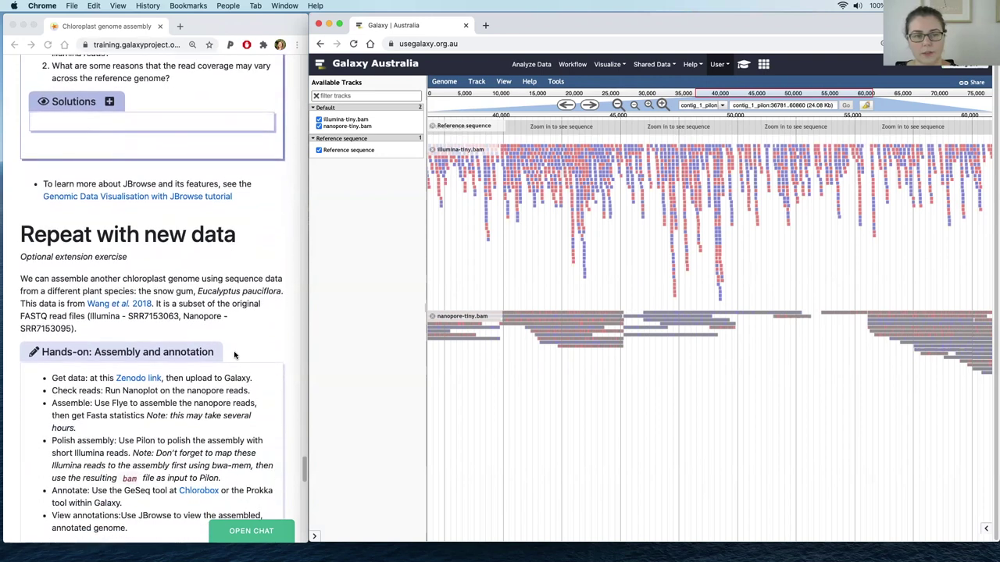
scroll(234, 355, "down", 1)
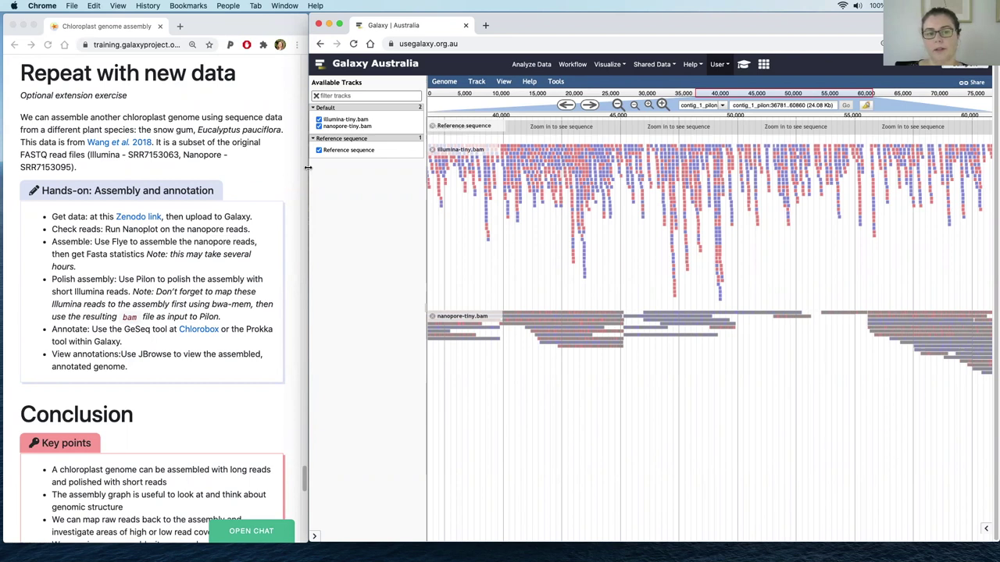
scroll(152, 260, "down", 1)
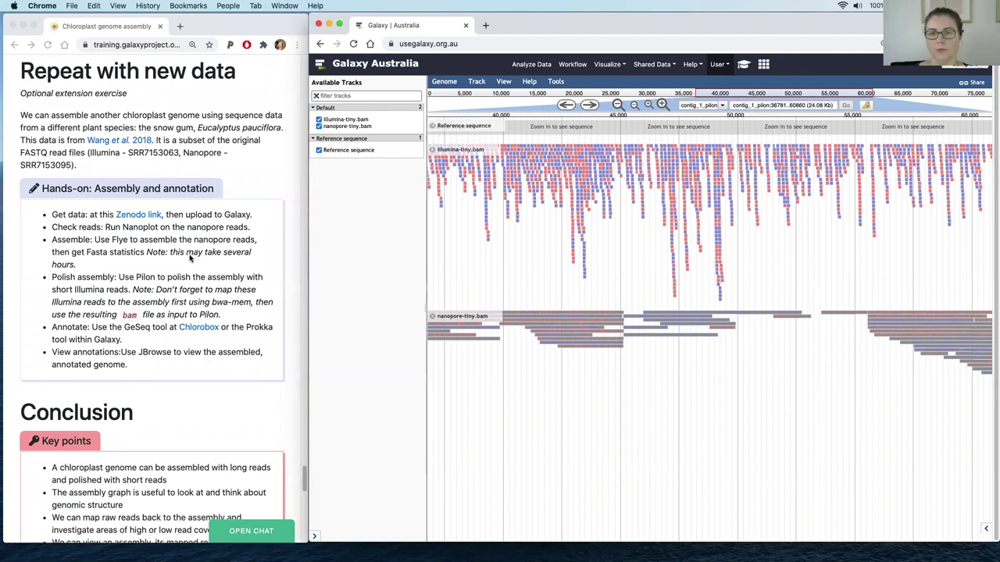
scroll(238, 281, "down", 1)
scroll(235, 281, "down", 8)
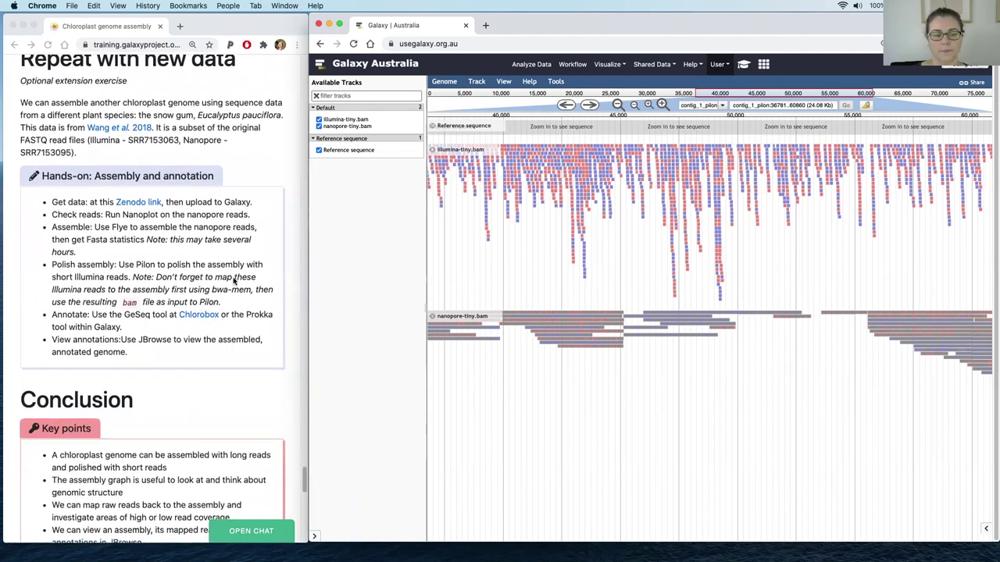
scroll(251, 283, "down", 2)
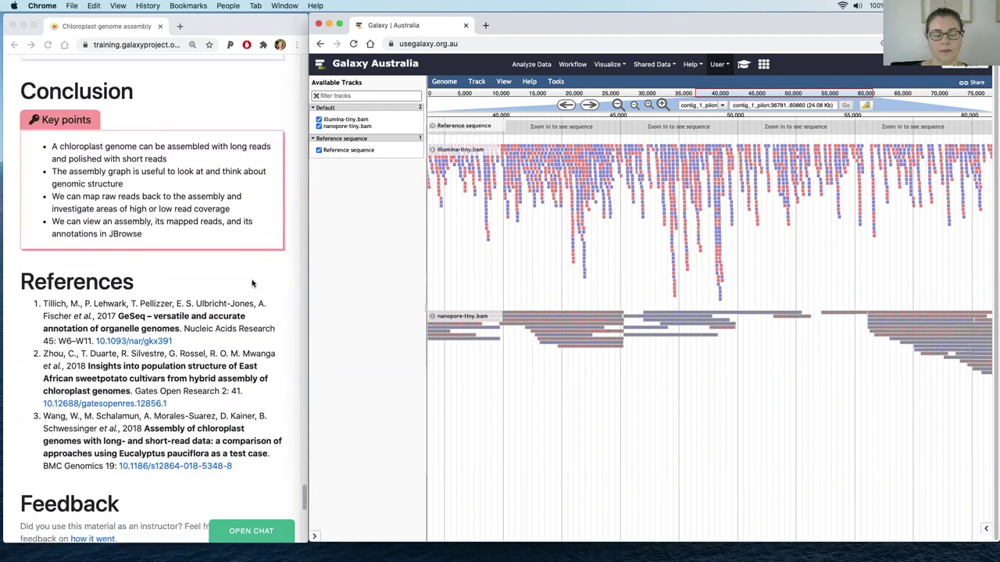
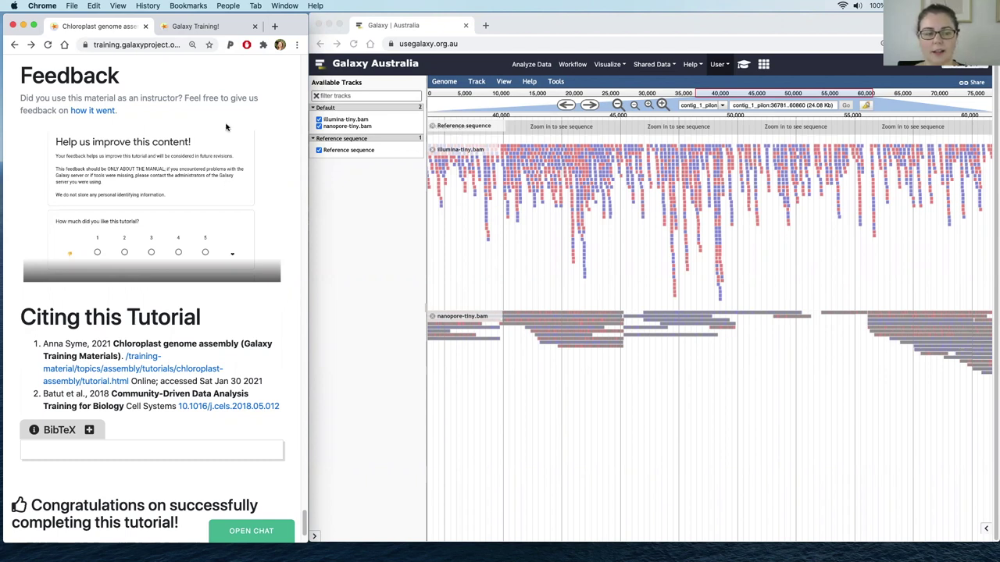
left_click(197, 27)
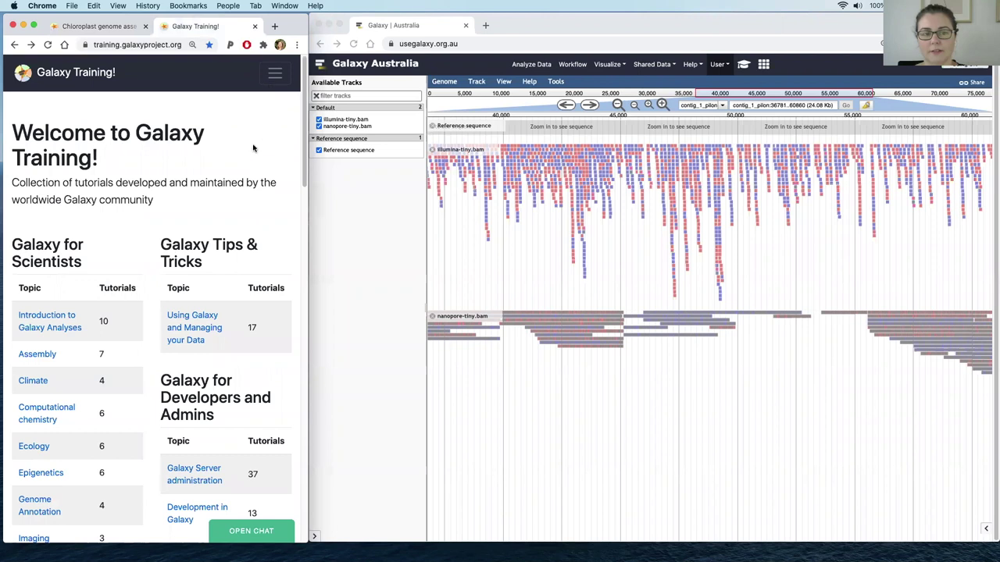